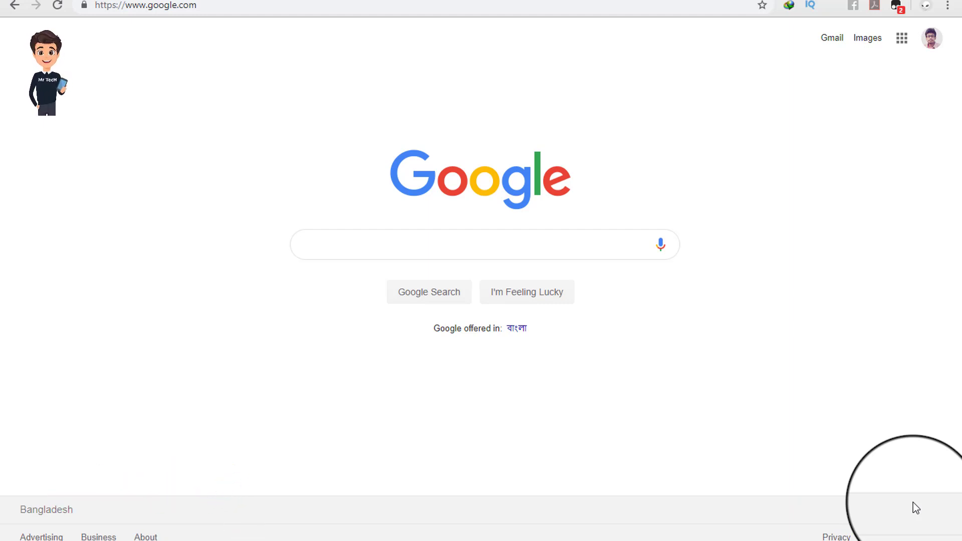
Step: Search Google for 'indian visa application form' and look over the results
left_click(400, 239)
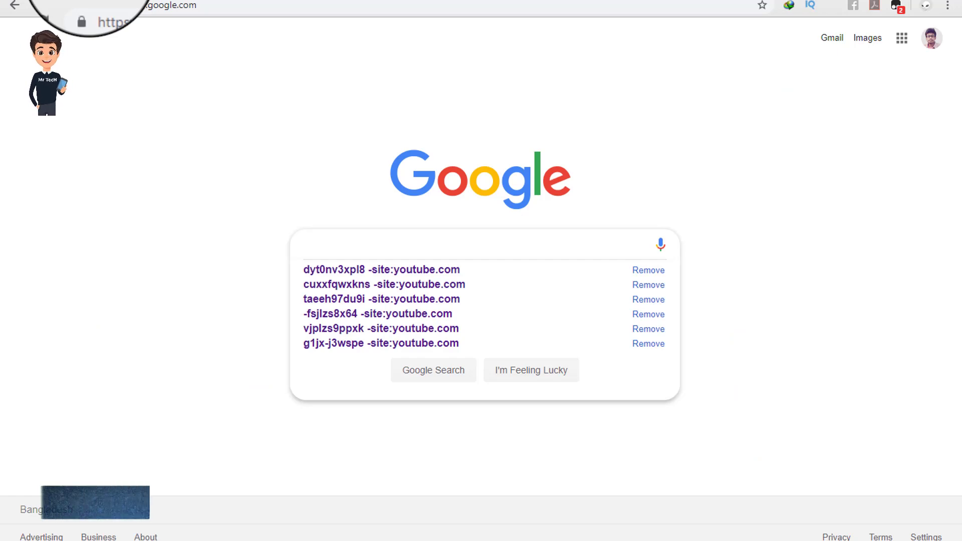
key("Escape")
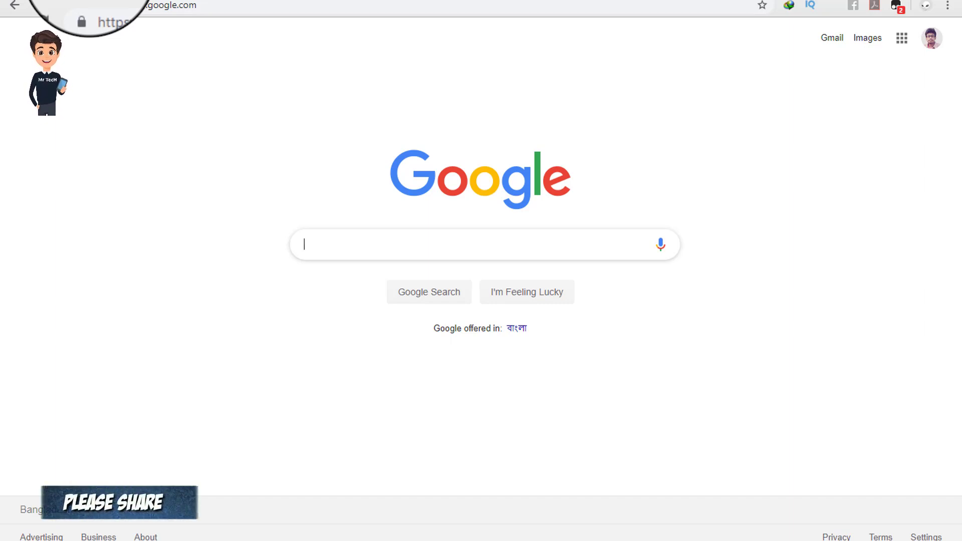
left_click(333, 242)
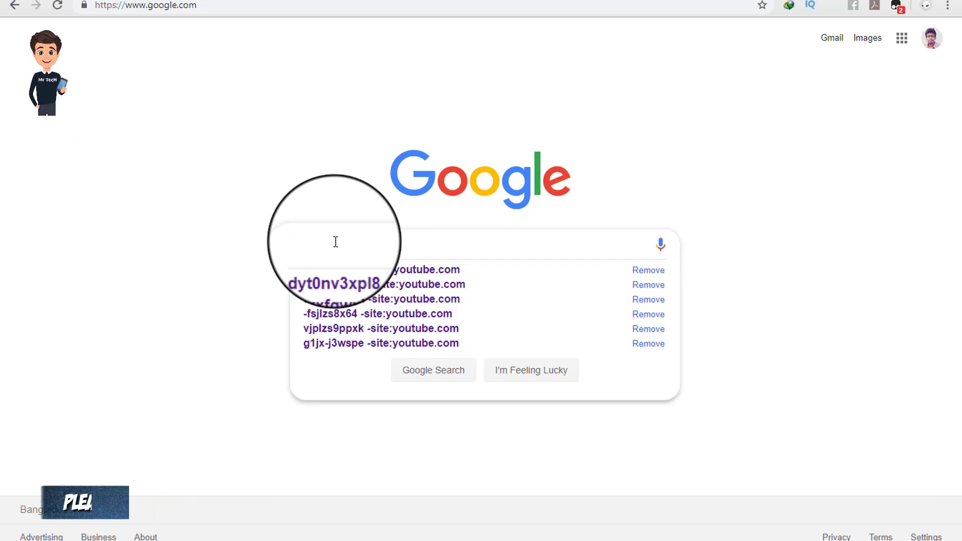
type("indian")
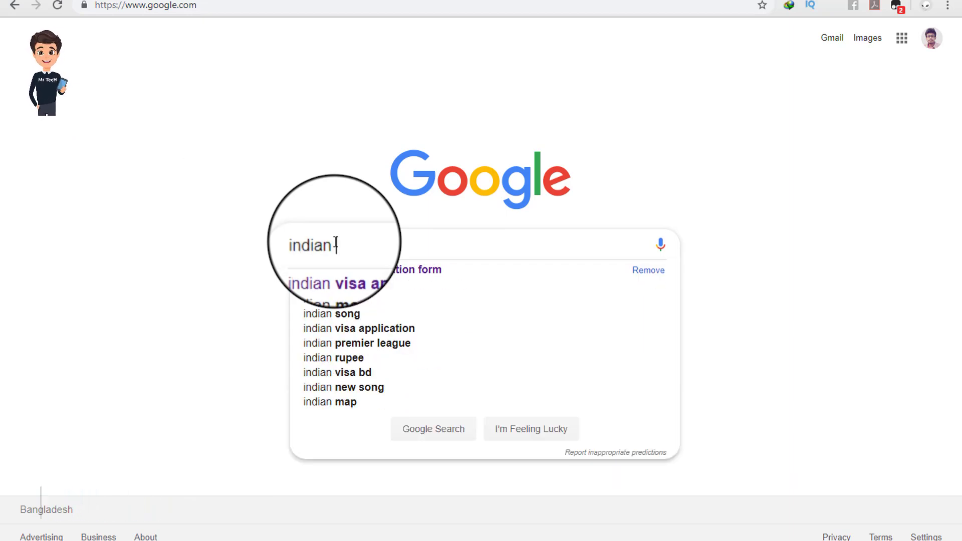
left_click(433, 273)
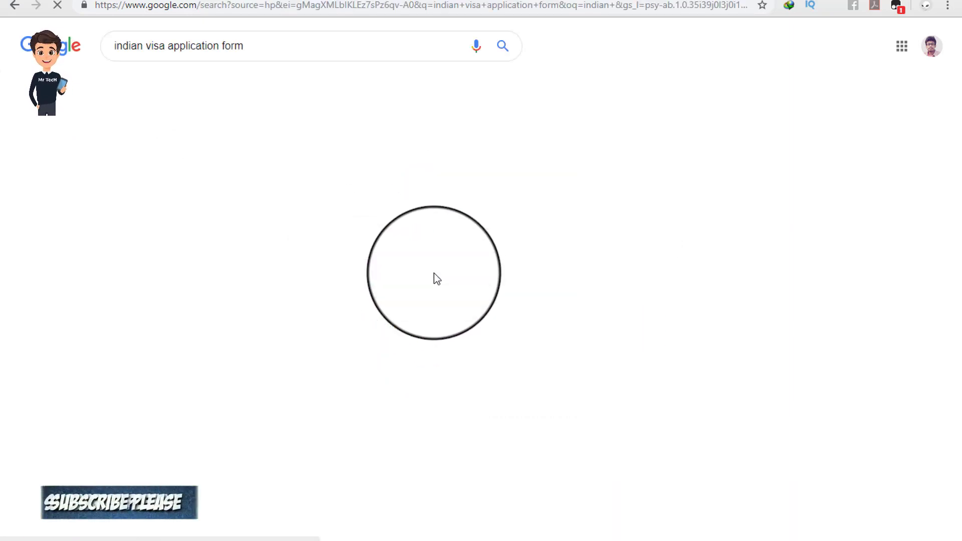
scroll(119, 165, "down", 1)
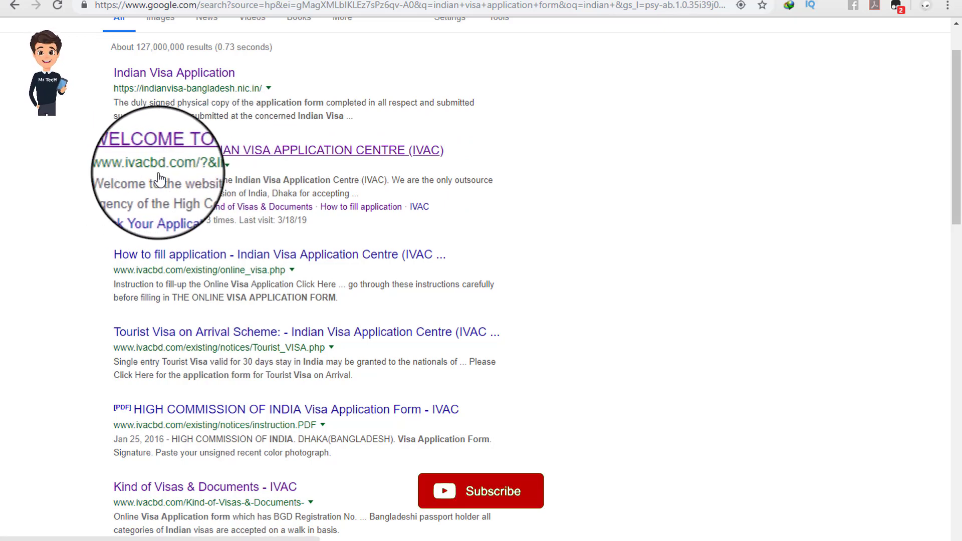
scroll(158, 178, "up", 1)
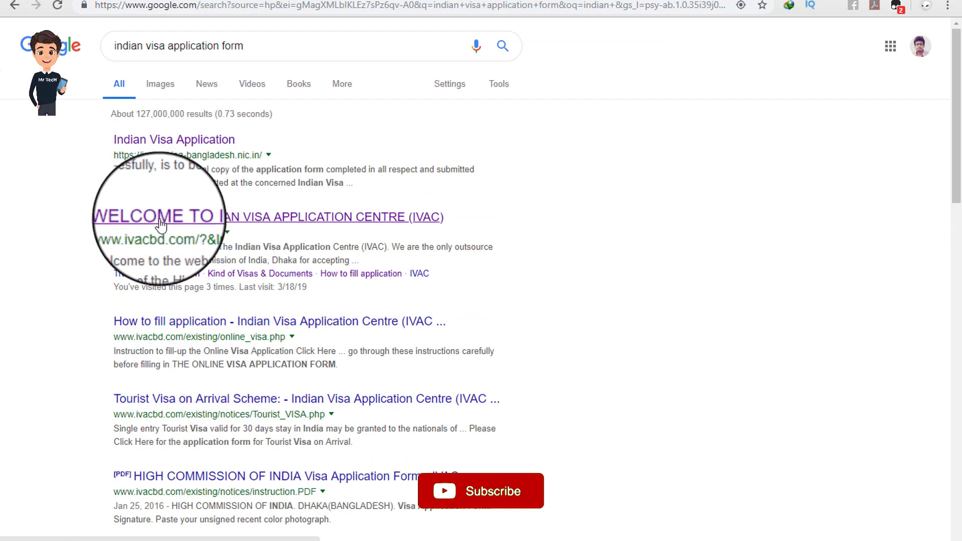
Step: Open the IVAC Bangladesh (ivacbd.com) result and switch the site to English
left_click(160, 220)
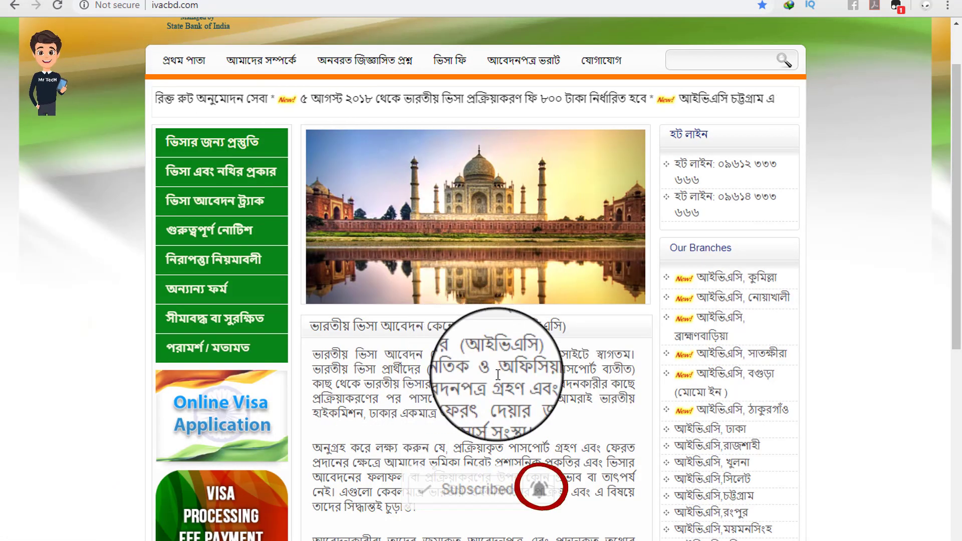
scroll(497, 374, "down", 3)
scroll(497, 376, "up", 4)
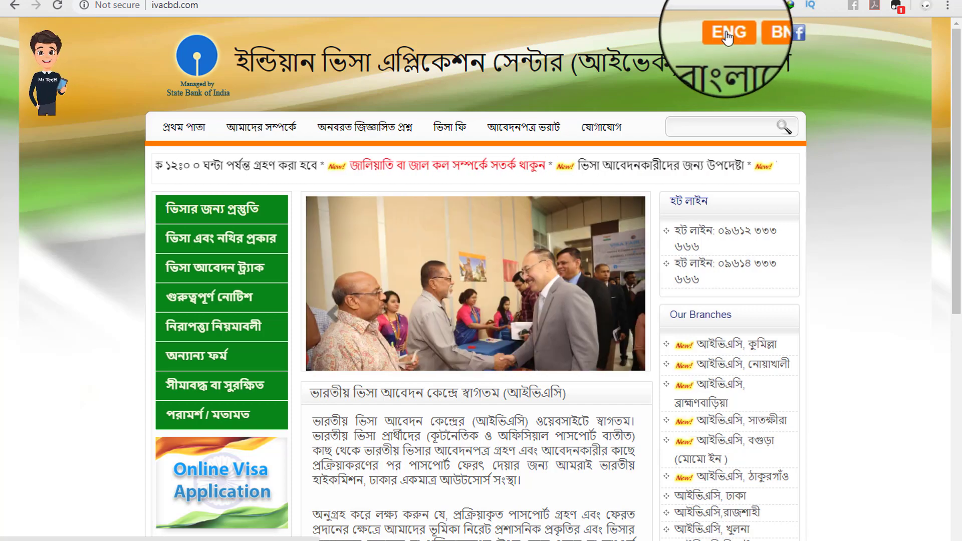
left_click(727, 37)
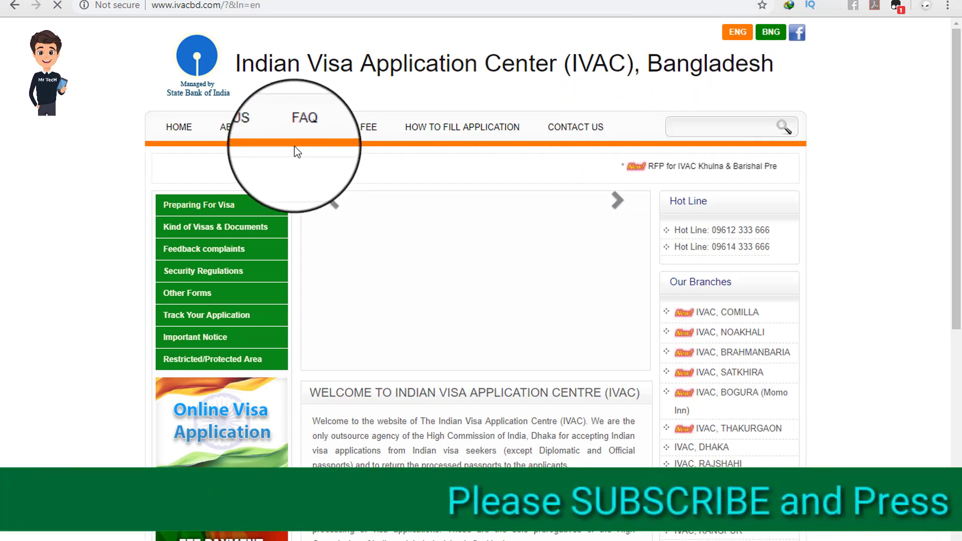
scroll(357, 172, "down", 4)
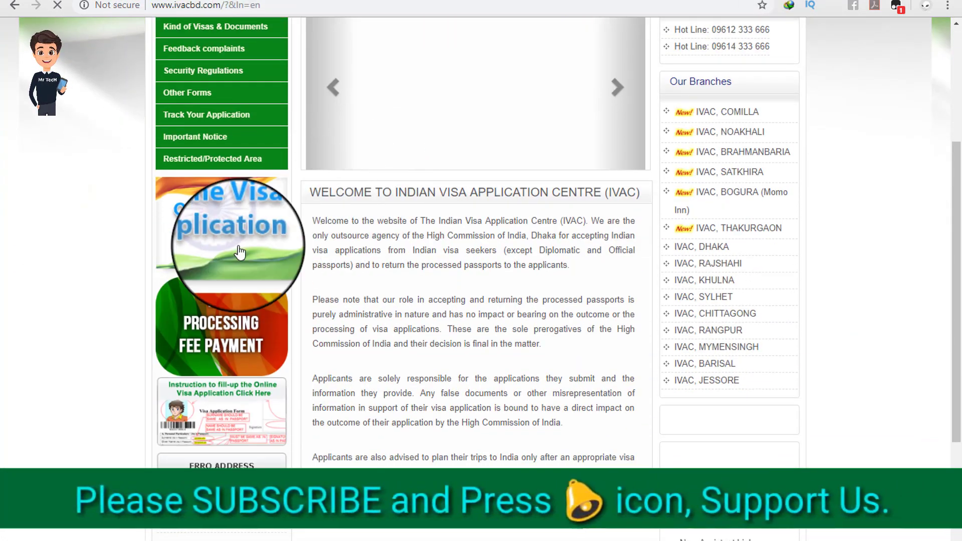
scroll(430, 251, "down", 1)
scroll(452, 302, "up", 5)
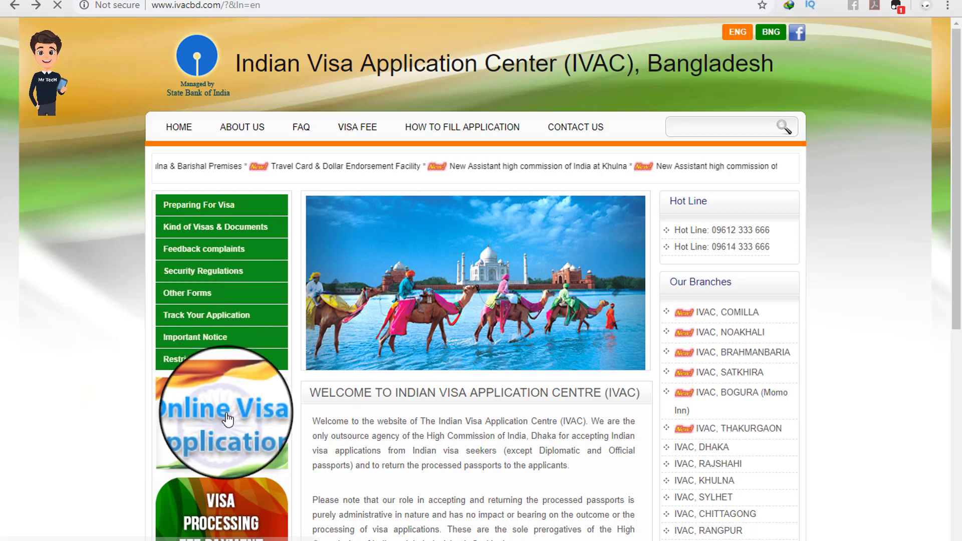
scroll(228, 420, "down", 1)
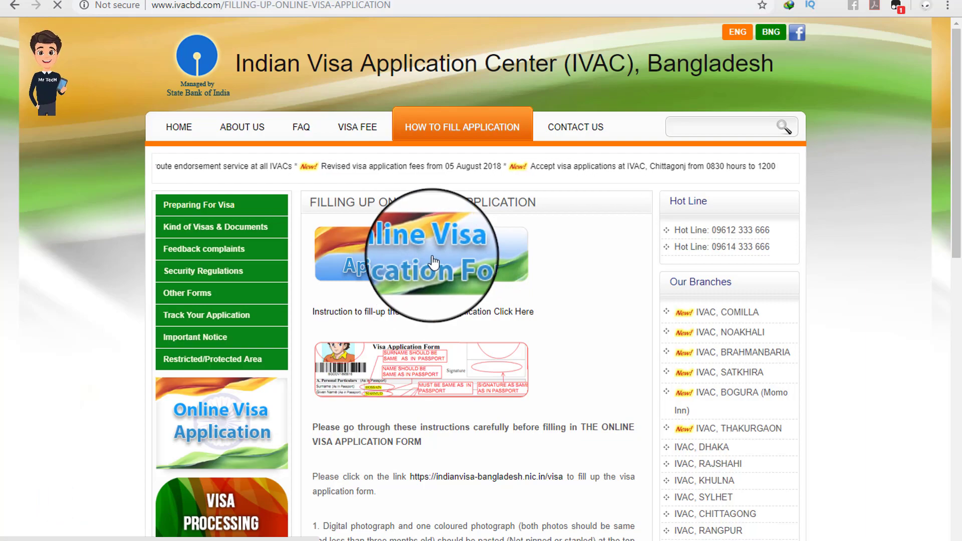
Step: Go to the indianvisa-bangladesh.nic.in portal and browse its visa overview page
left_click(434, 262)
scroll(434, 325, "down", 2)
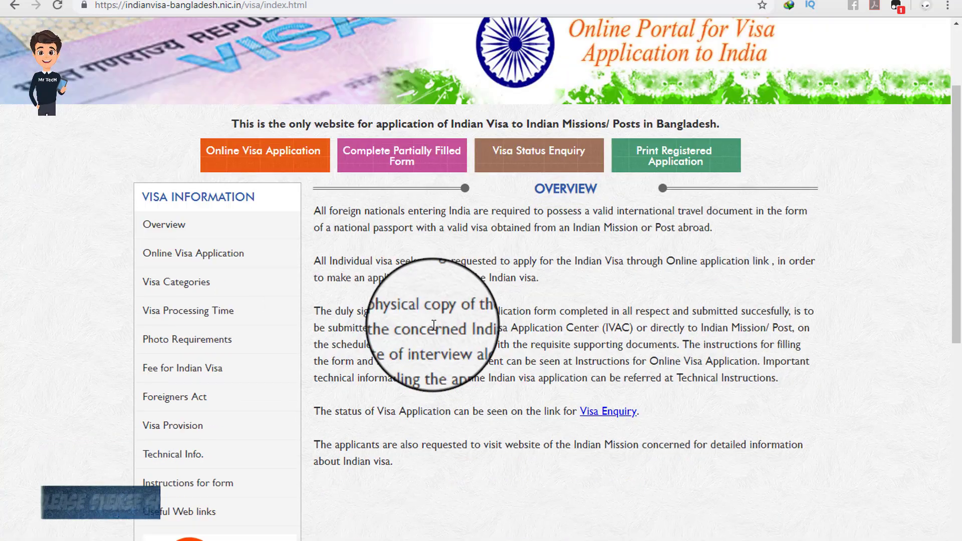
scroll(434, 325, "down", 3)
scroll(562, 236, "up", 5)
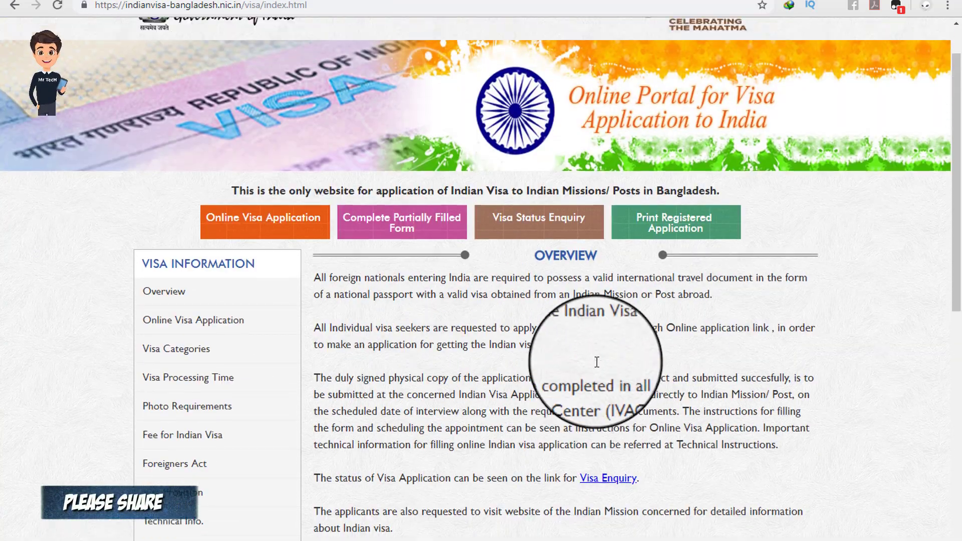
scroll(597, 362, "up", 1)
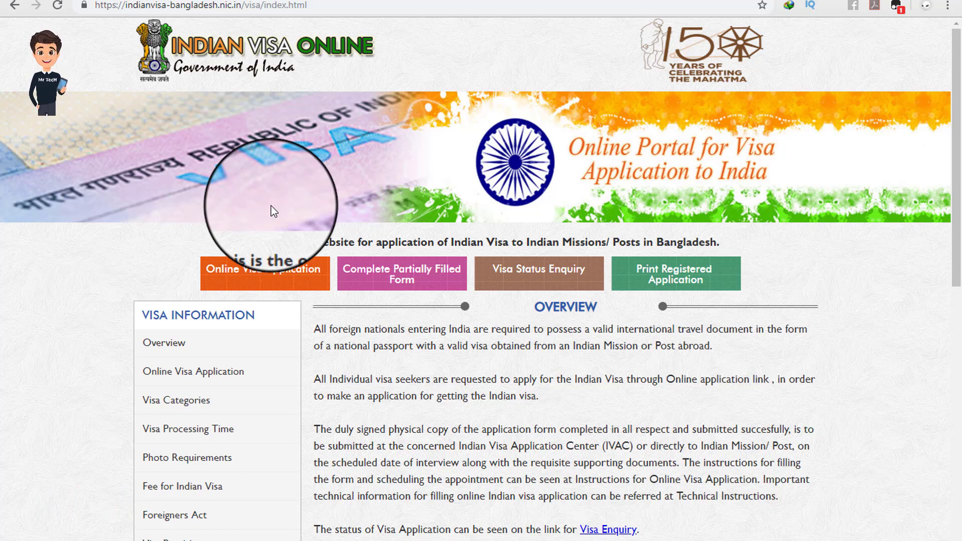
scroll(311, 250, "down", 1)
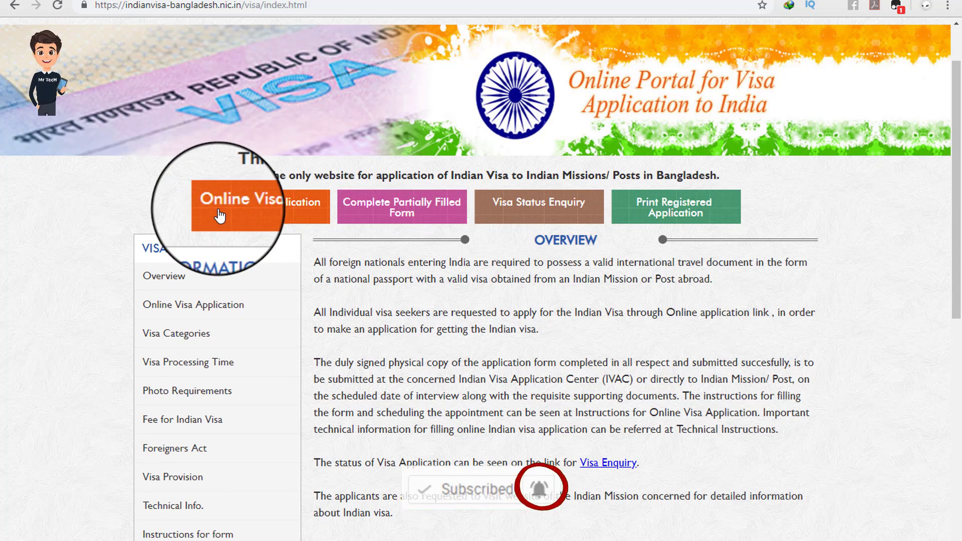
Step: Start a new Online Visa Application, highlighting the page heading and the country question
left_click(251, 208)
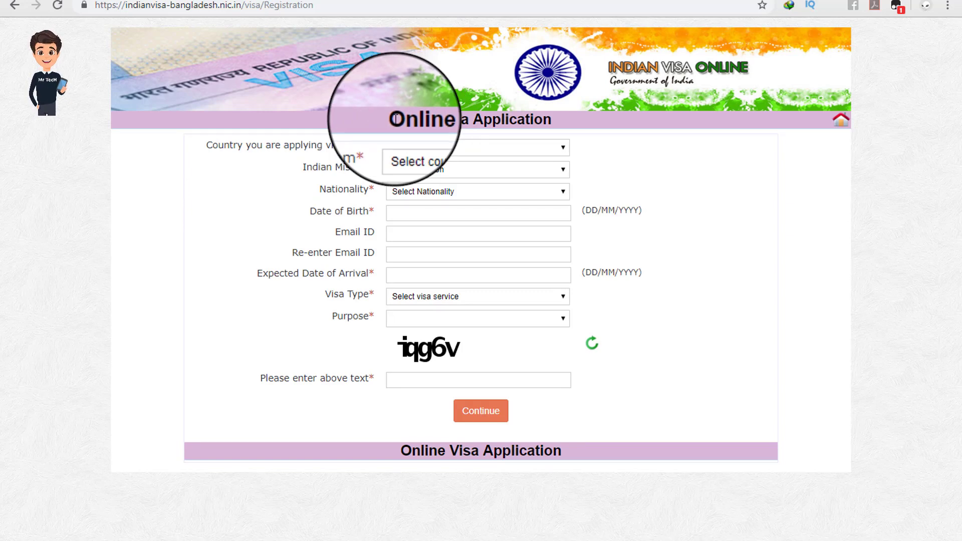
left_click_drag(391, 119, 530, 124)
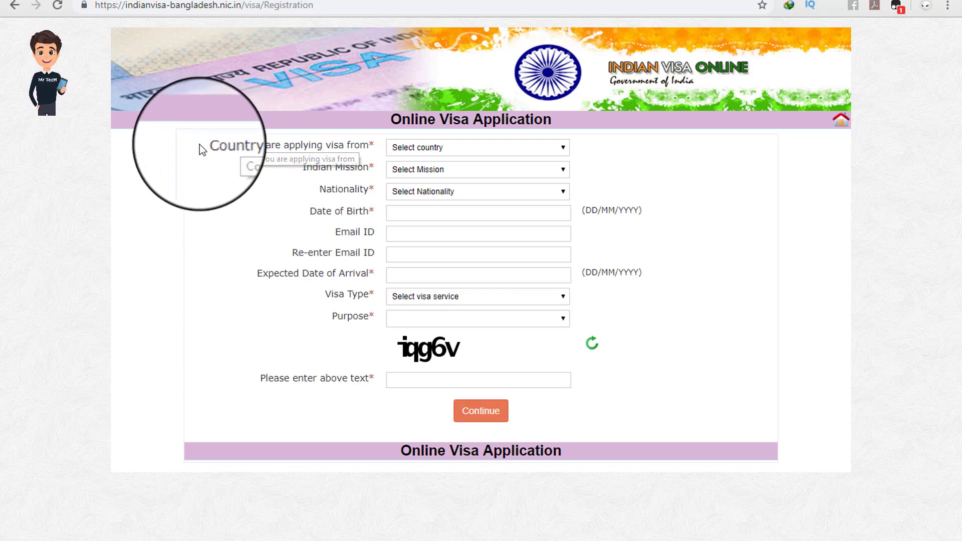
left_click_drag(205, 144, 237, 146)
left_click(265, 148)
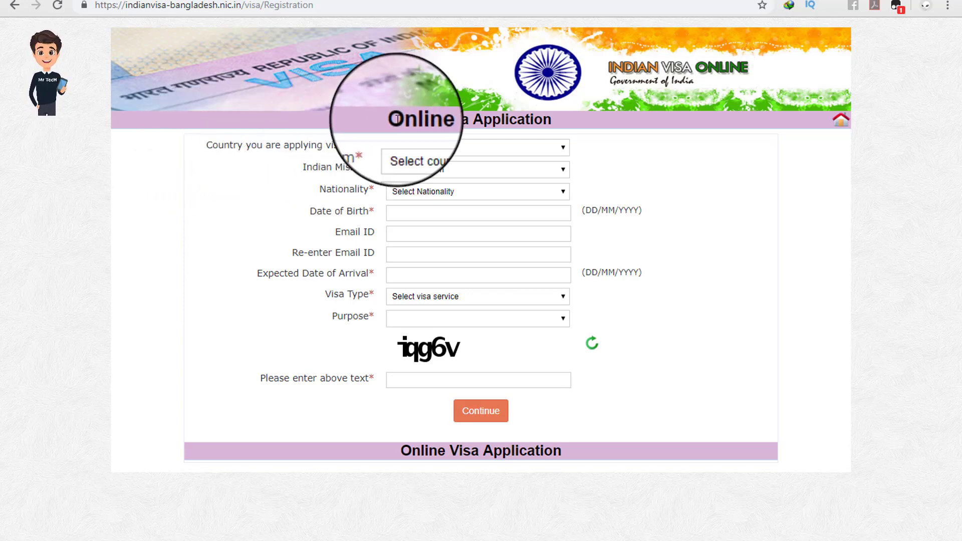
left_click_drag(392, 119, 562, 118)
left_click(565, 118)
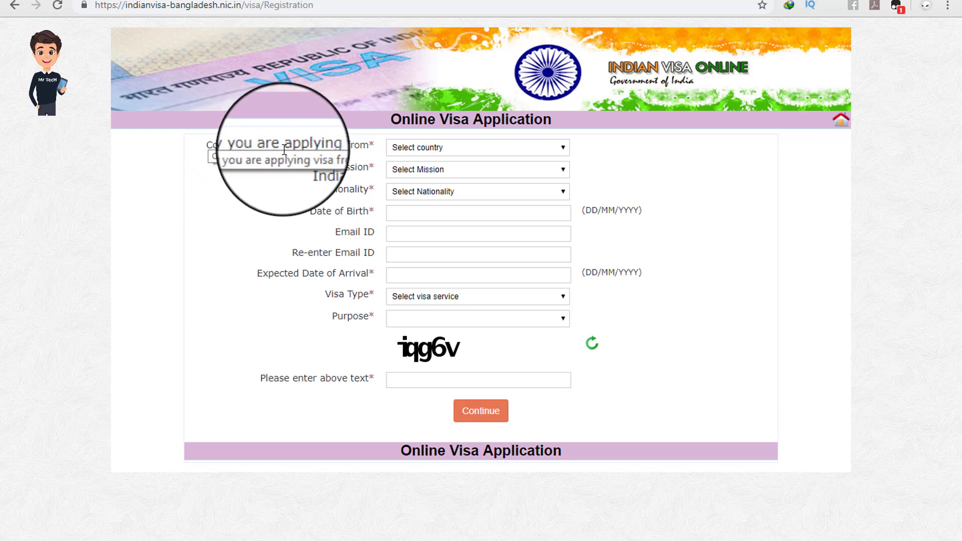
Step: Choose BANGLADESH as country, BANGLADESH-DHAKA as Indian mission, and BANGLADESH as nationality
left_click(408, 150)
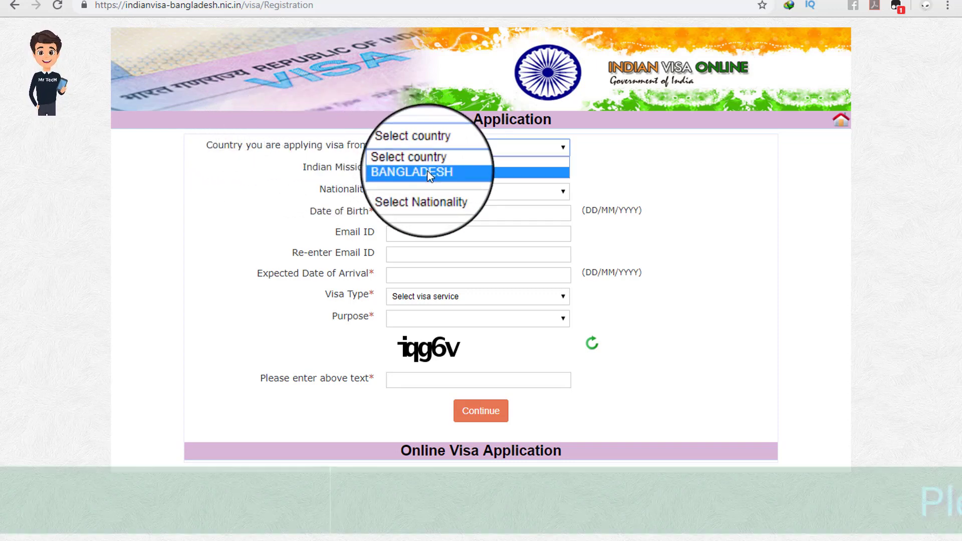
left_click(428, 173)
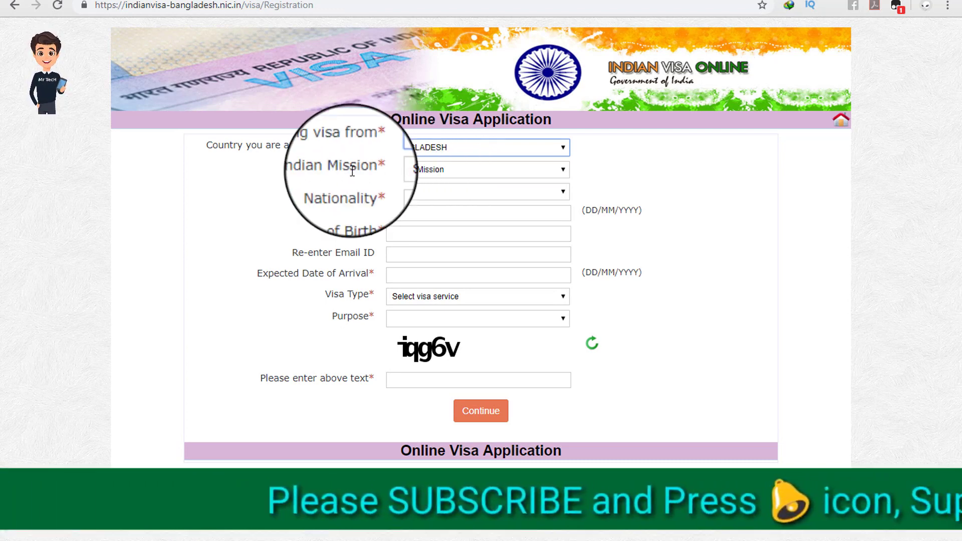
double_click(313, 167)
left_click(432, 171)
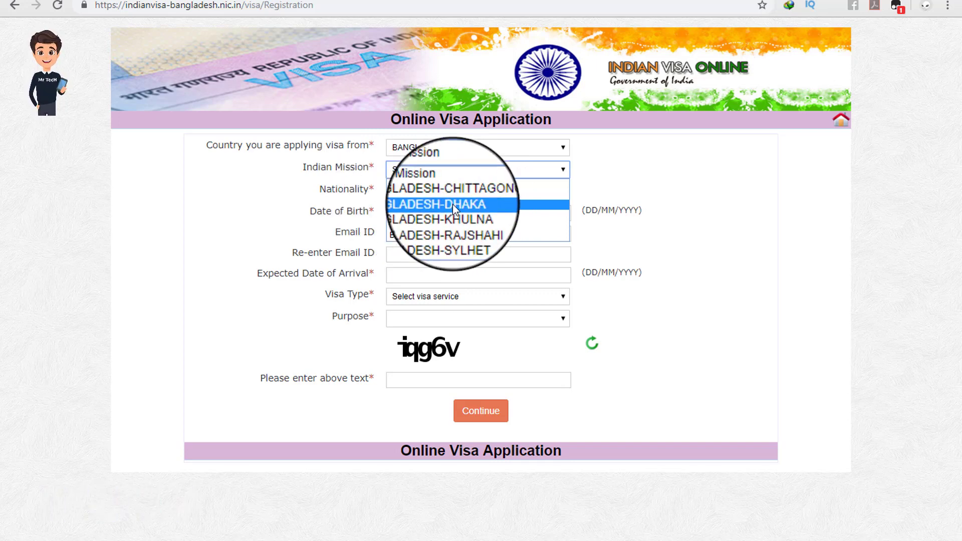
left_click(452, 203)
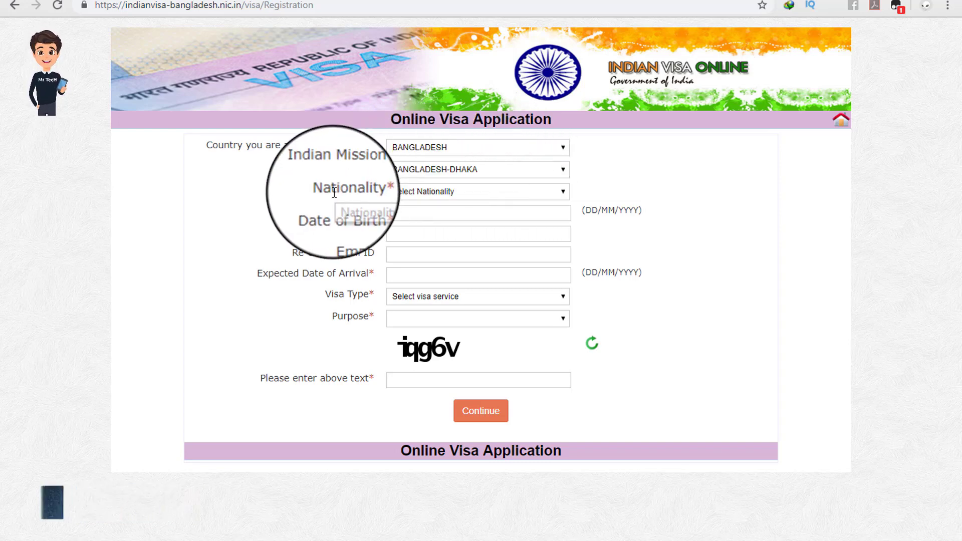
left_click(415, 197)
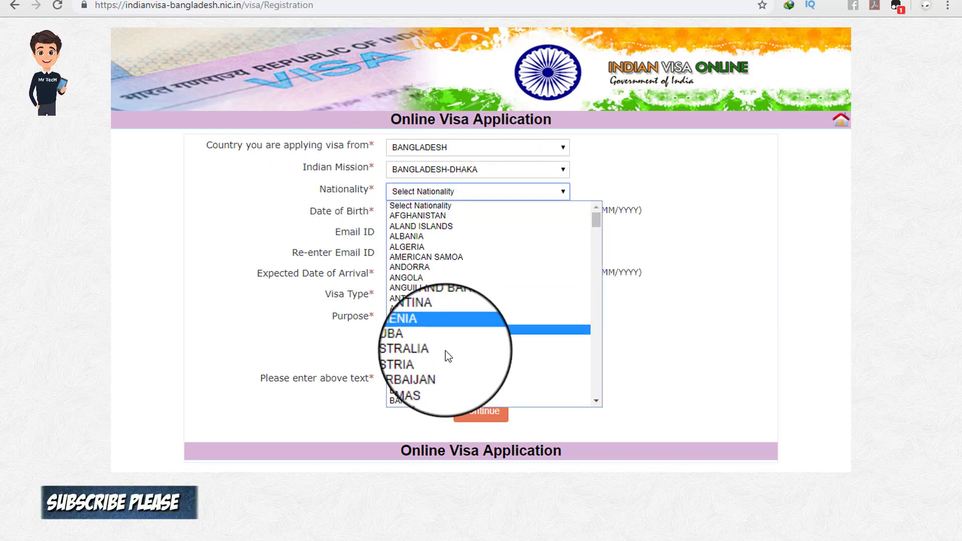
left_click(446, 401)
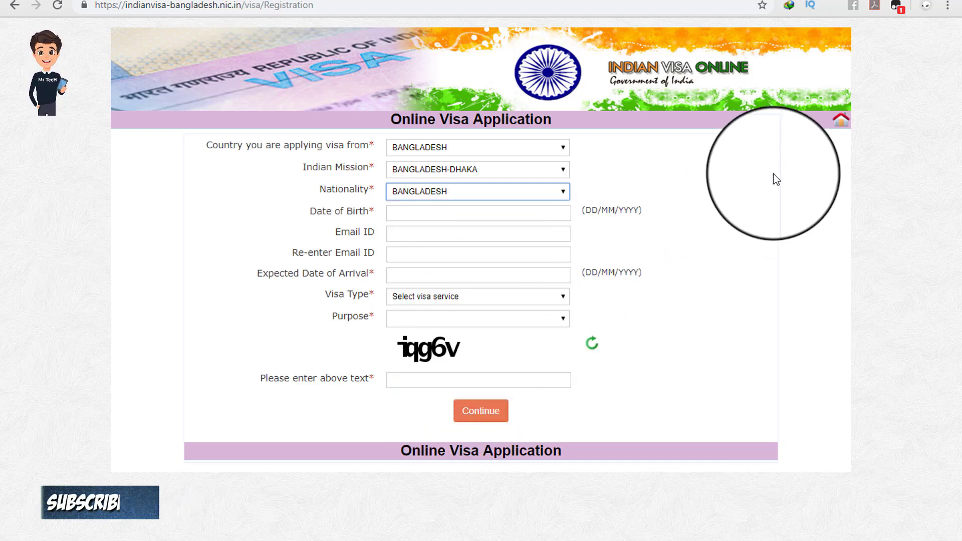
Step: Set the date-of-birth calendar to July 1996
left_click(421, 210)
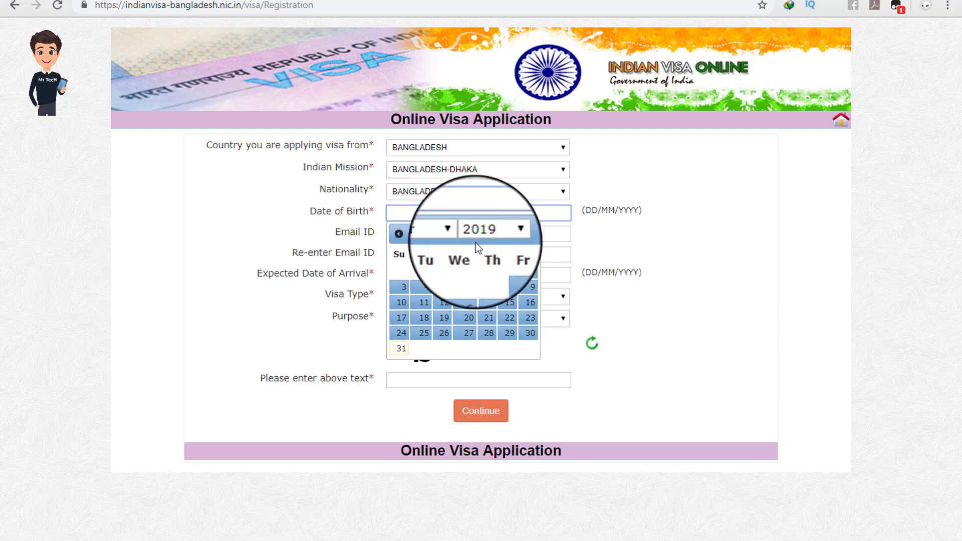
left_click(488, 233)
scroll(495, 290, "up", 4)
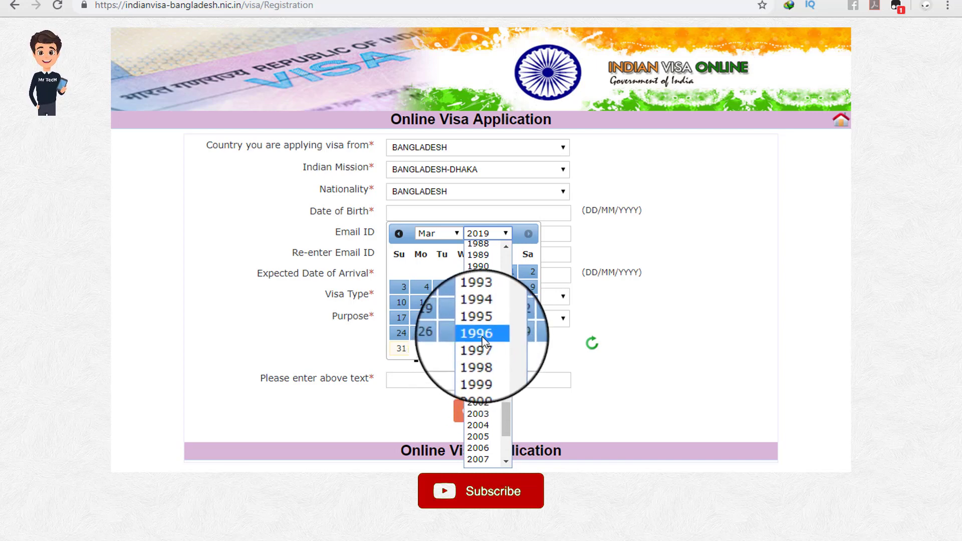
left_click(479, 334)
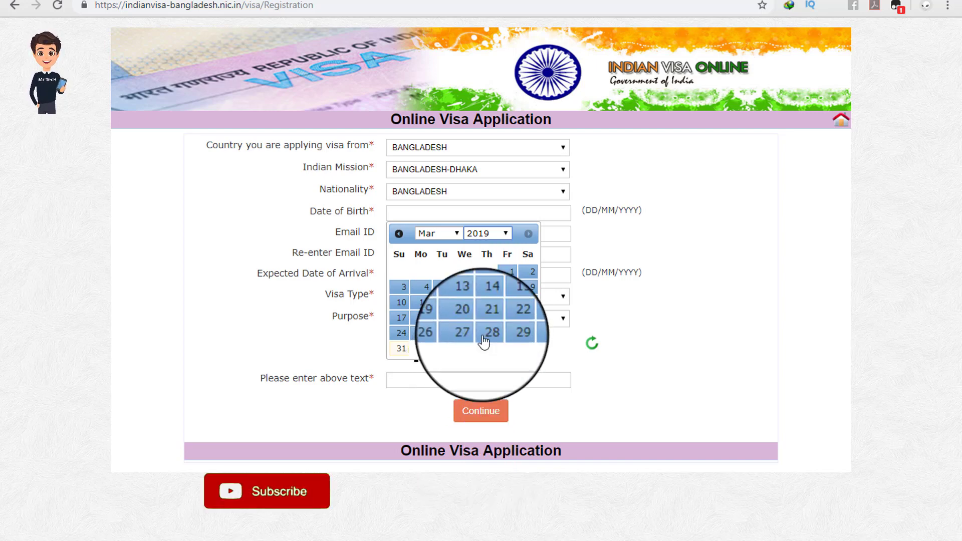
left_click(445, 233)
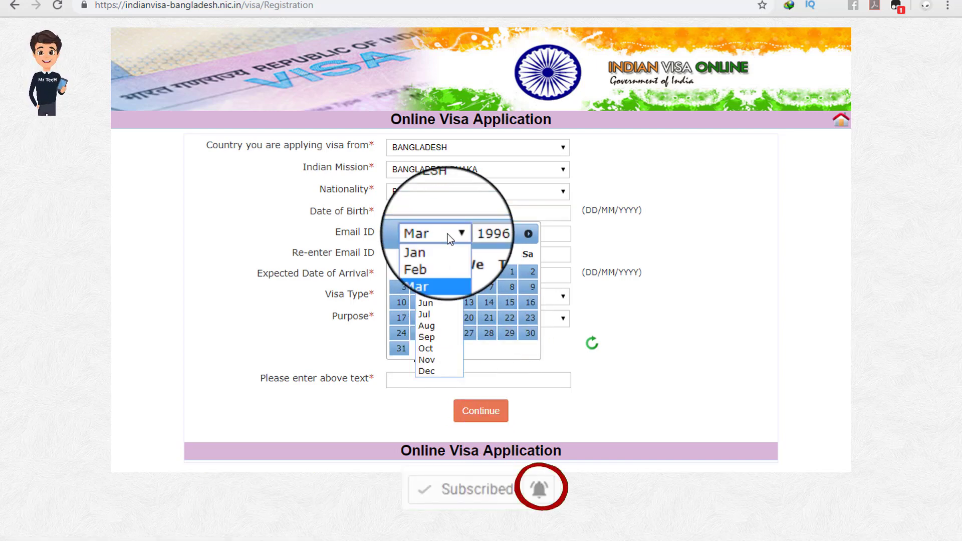
left_click(434, 312)
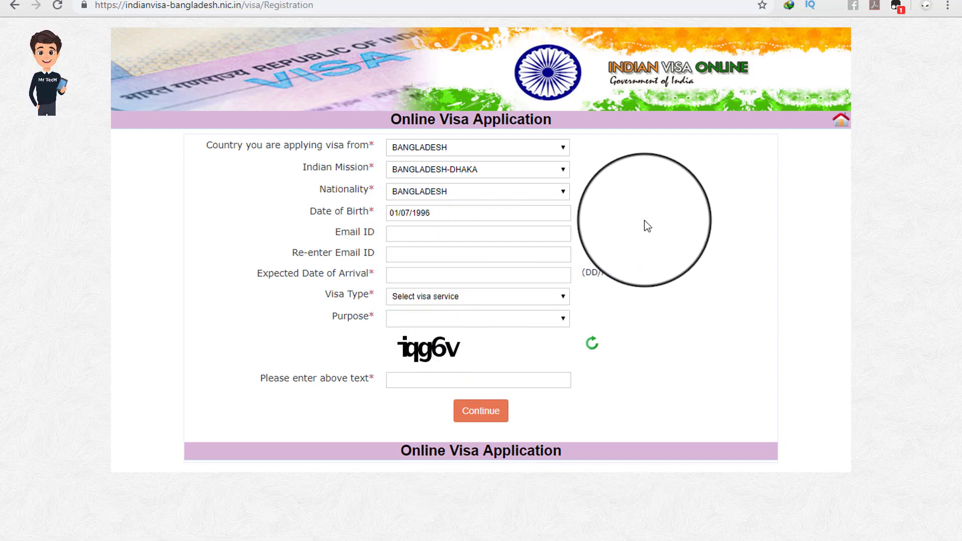
Step: Enter the applicant's e-mail address in both Email ID and Re-enter Email ID
left_click(398, 233)
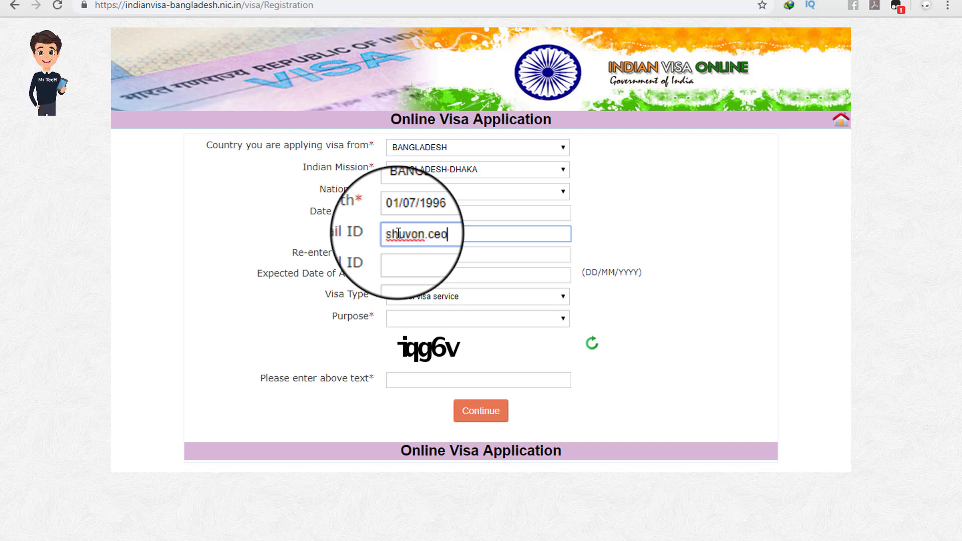
left_click(415, 254)
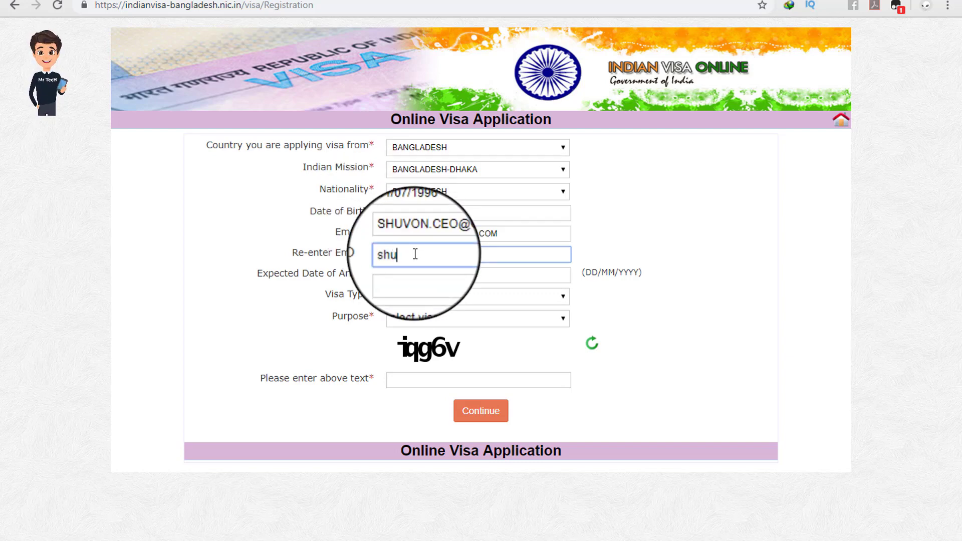
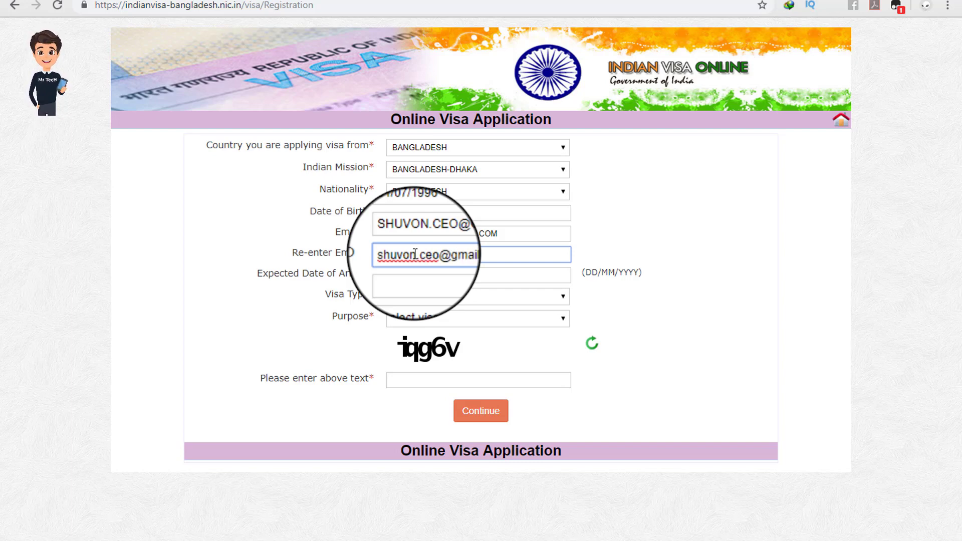
left_click(603, 240)
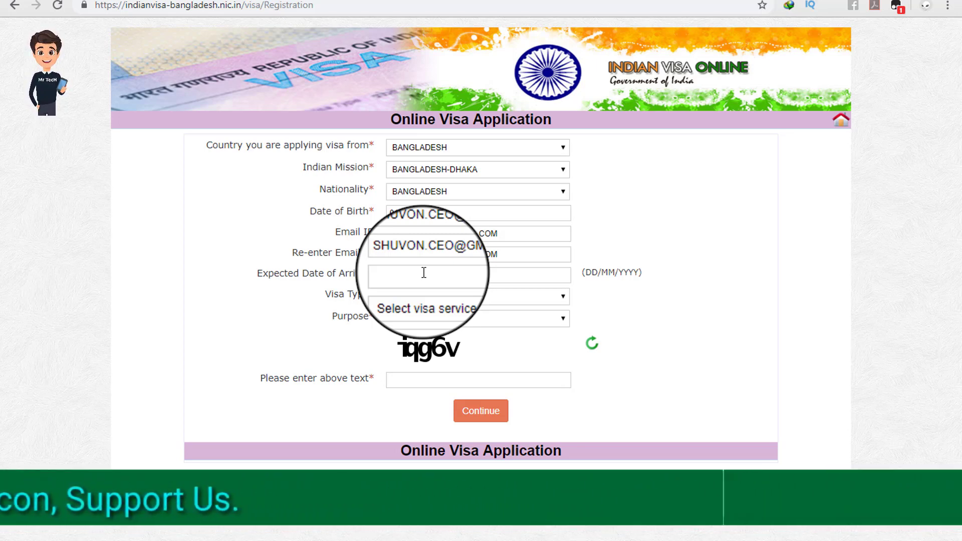
Step: Enter 10/04/2019 as the Expected Date of Arrival
left_click(415, 273)
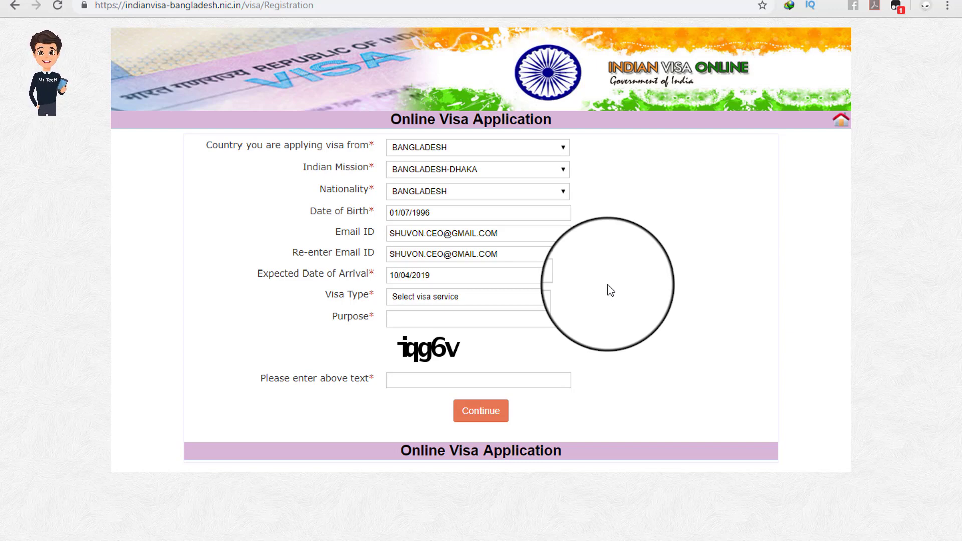
left_click_drag(329, 293, 353, 294)
left_click(352, 295)
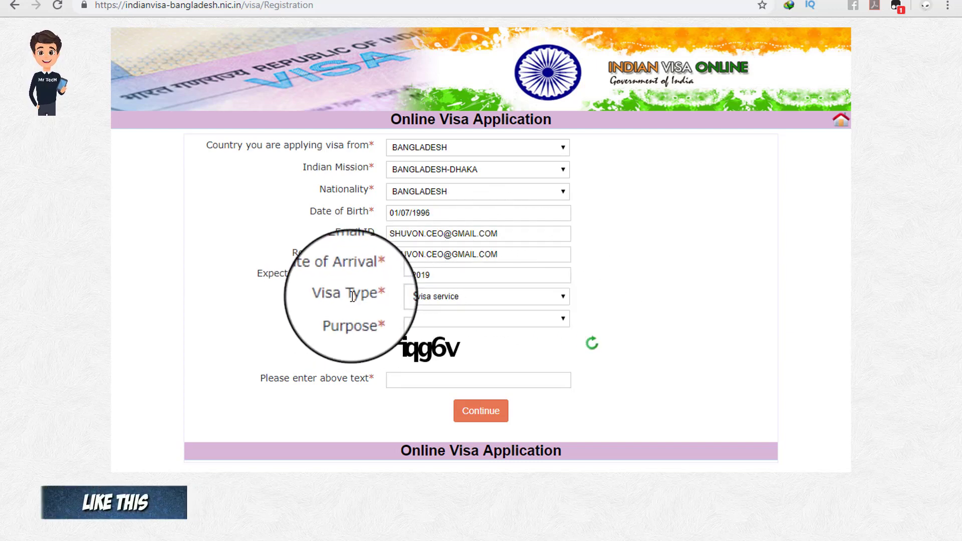
left_click(436, 296)
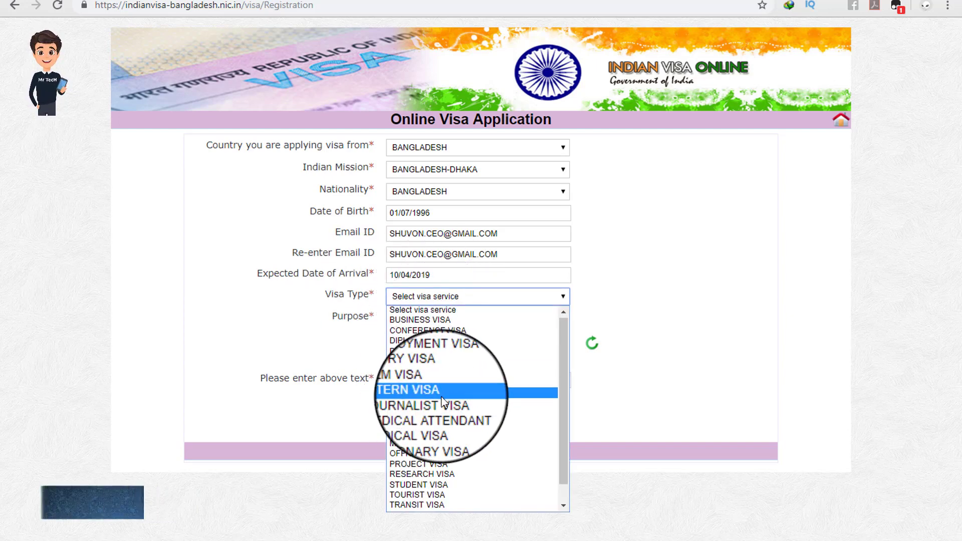
Step: Select TOURIST VISA as the visa type
scroll(441, 396, "down", 1)
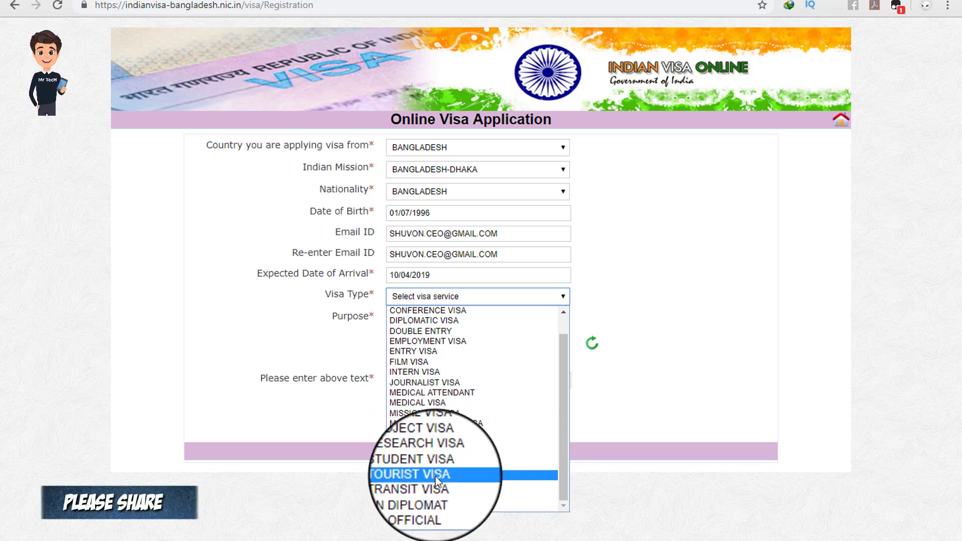
left_click(411, 476)
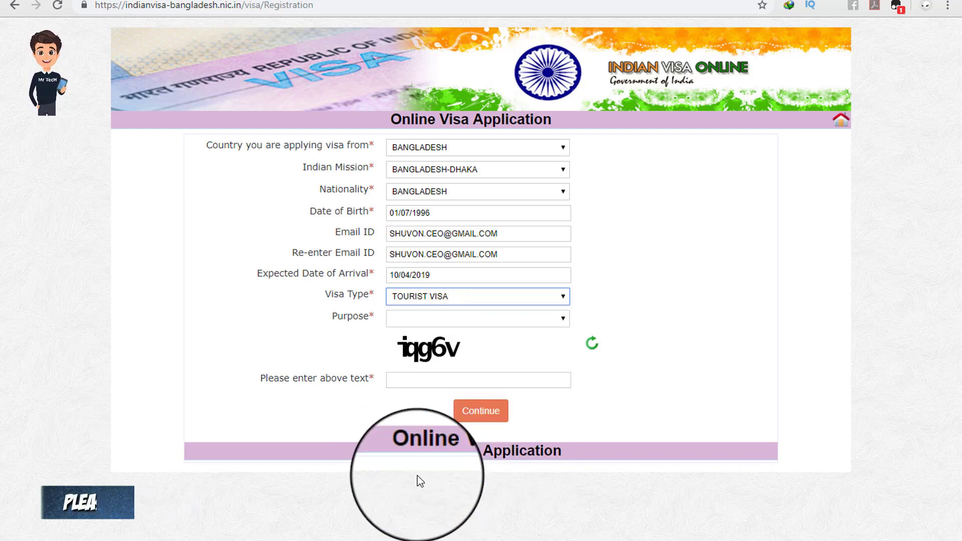
left_click(636, 282)
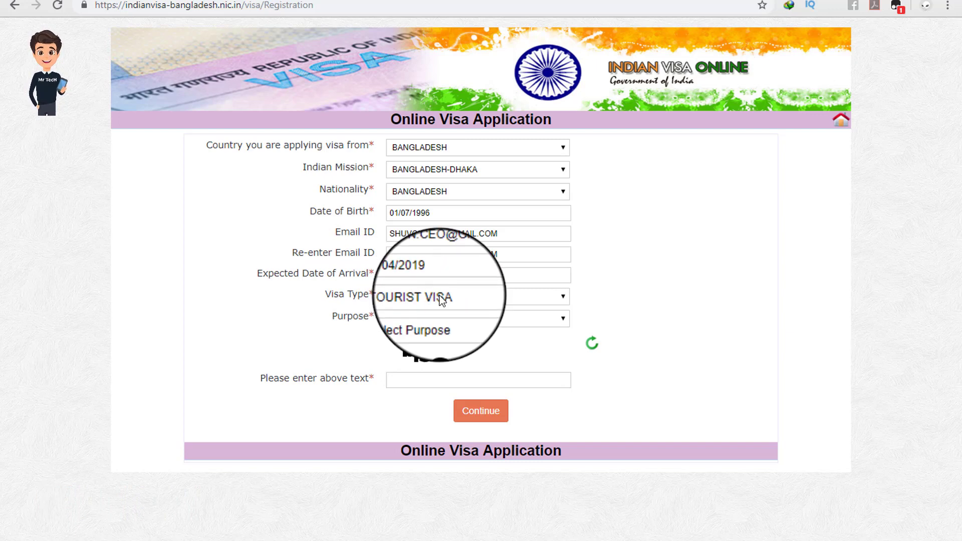
left_click_drag(344, 317, 355, 315)
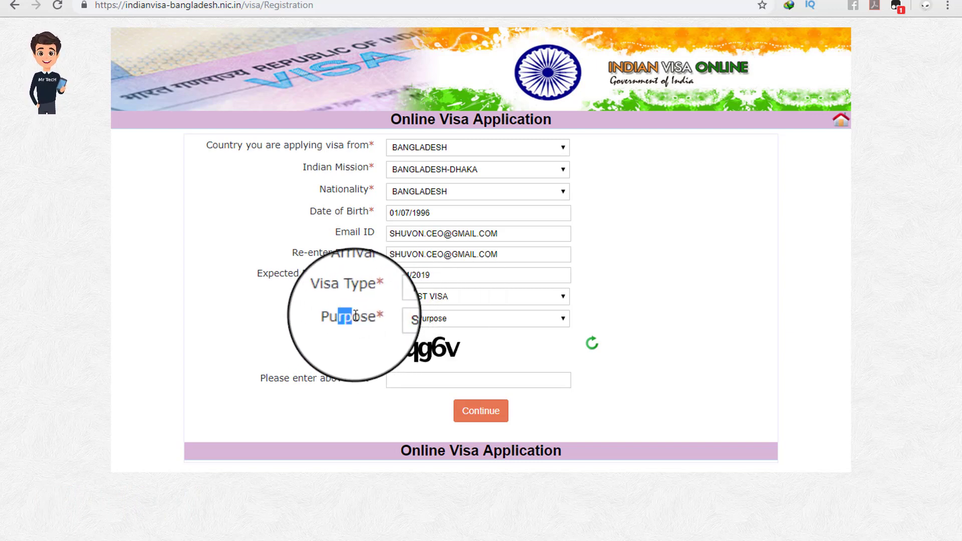
left_click(403, 319)
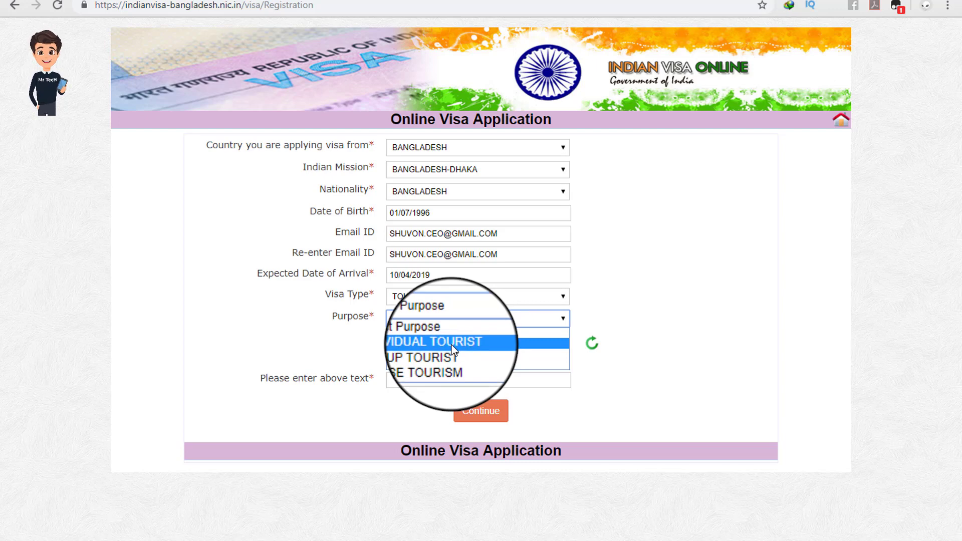
Step: Choose INDIVIDUAL TOURIST as the purpose and submit the registration form
left_click(401, 344)
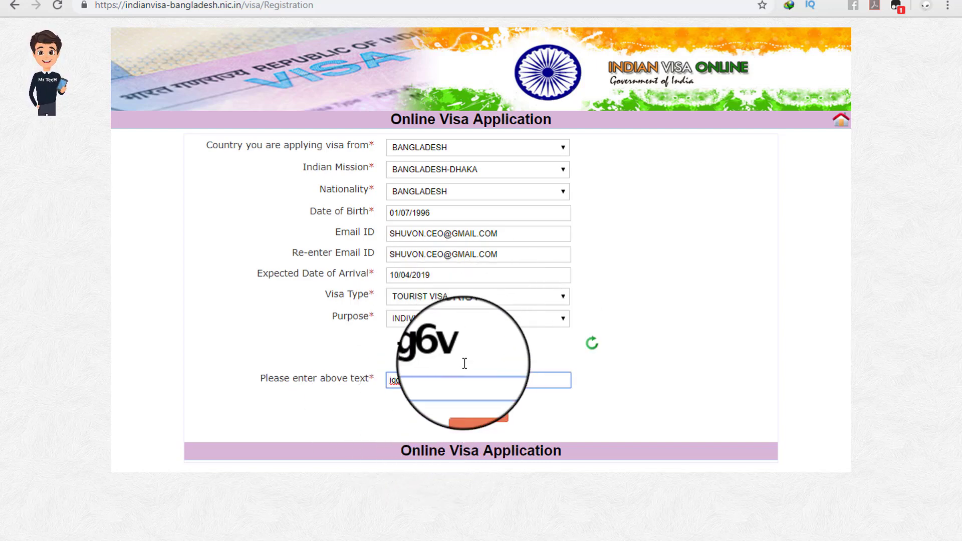
left_click(477, 409)
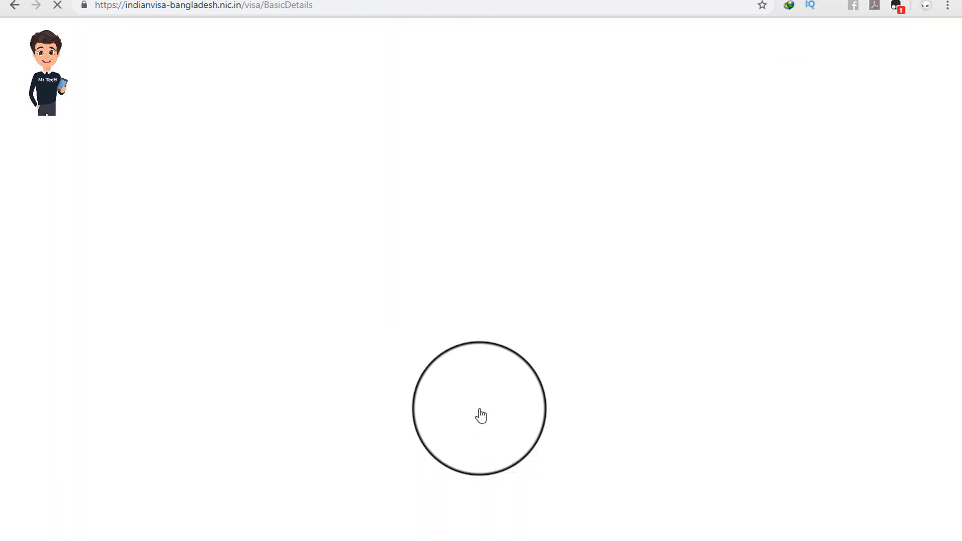
Step: Copy the temporary application ID with its label and bring up the visa notes file in Notepad
scroll(399, 309, "down", 3)
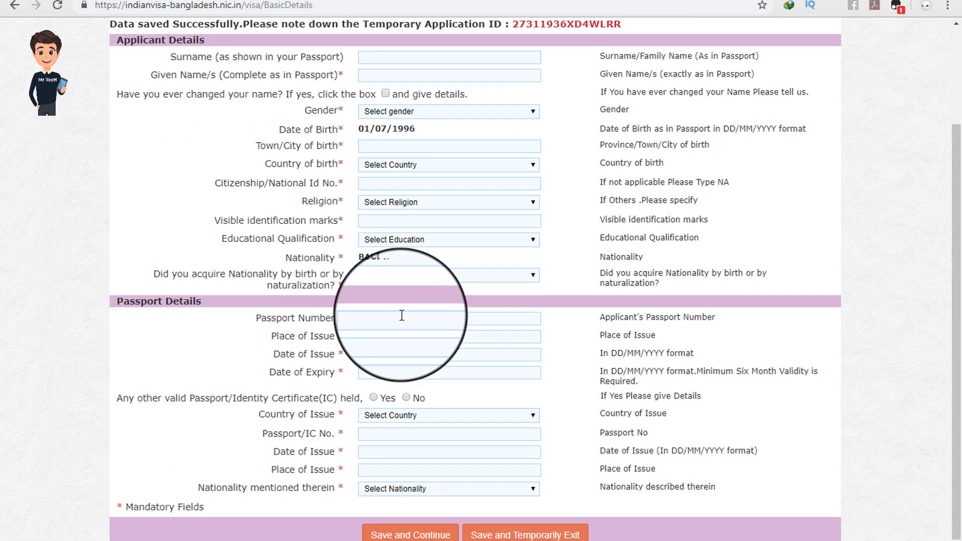
scroll(400, 327, "up", 3)
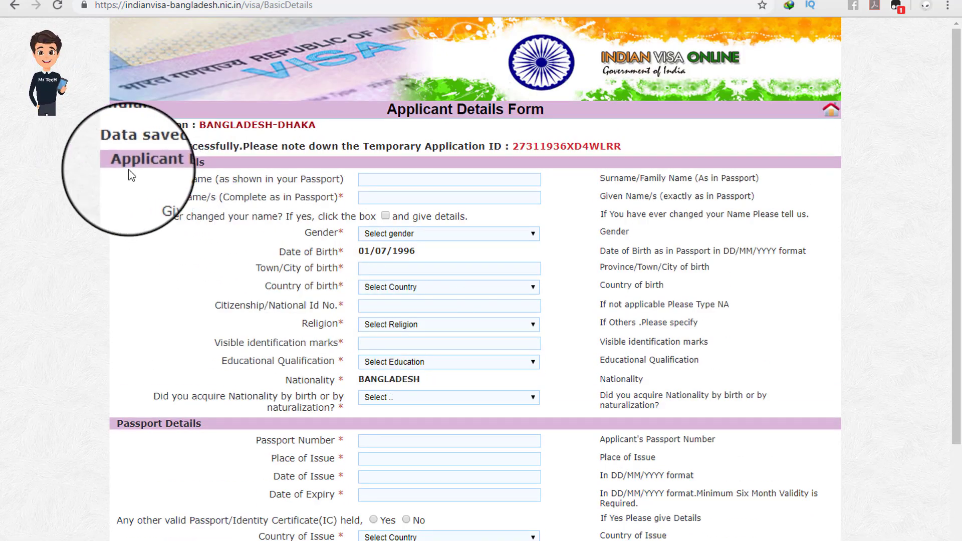
left_click_drag(112, 145, 307, 144)
left_click(366, 144)
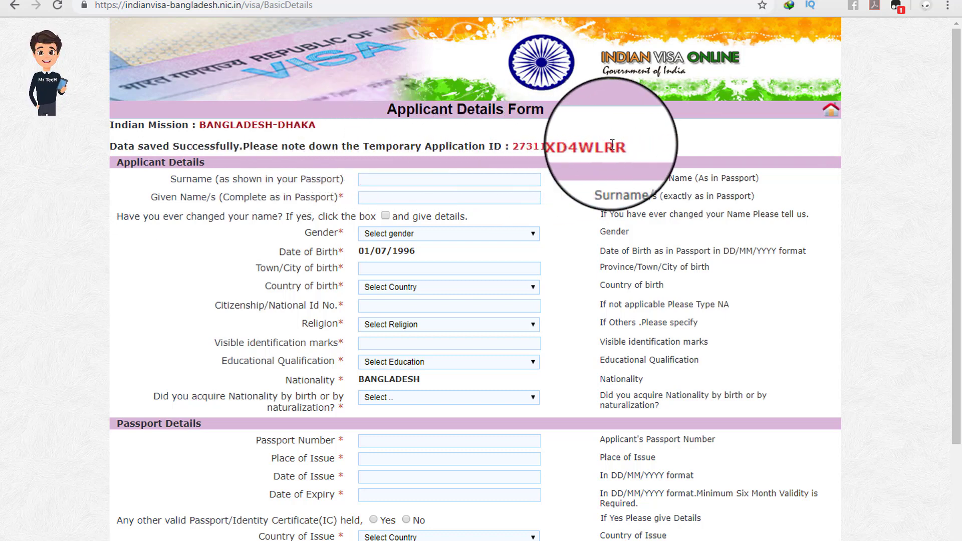
left_click_drag(651, 146, 628, 148)
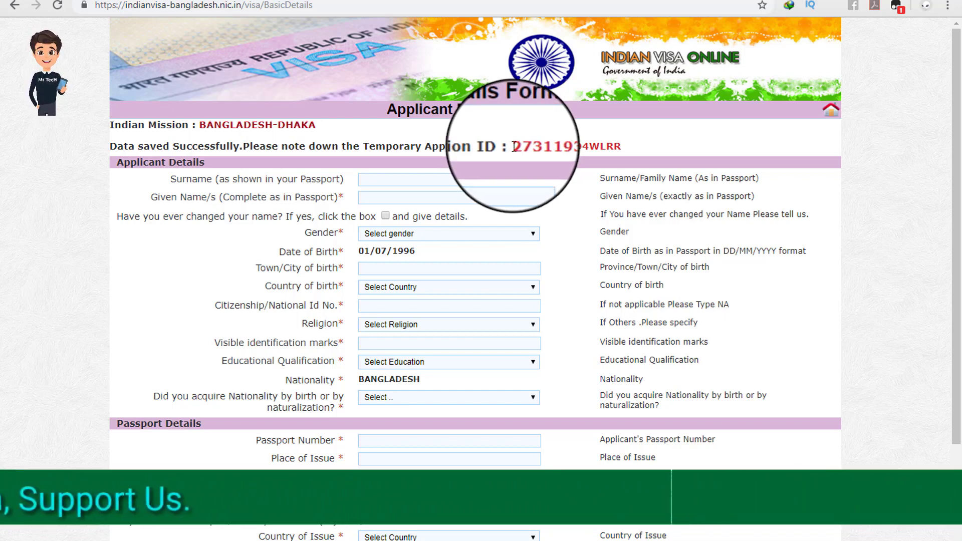
left_click_drag(514, 146, 624, 146)
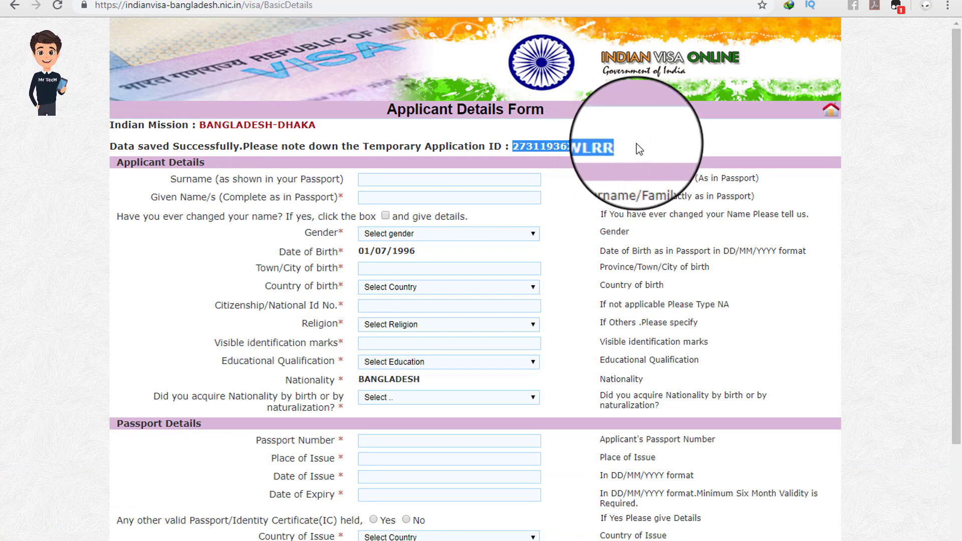
left_click_drag(636, 144, 425, 150)
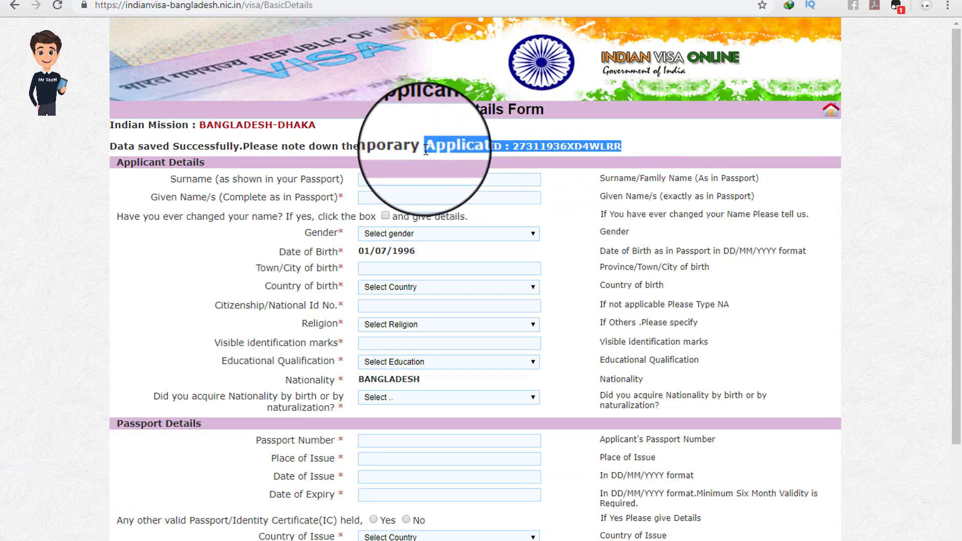
right_click(426, 148)
left_click(476, 156)
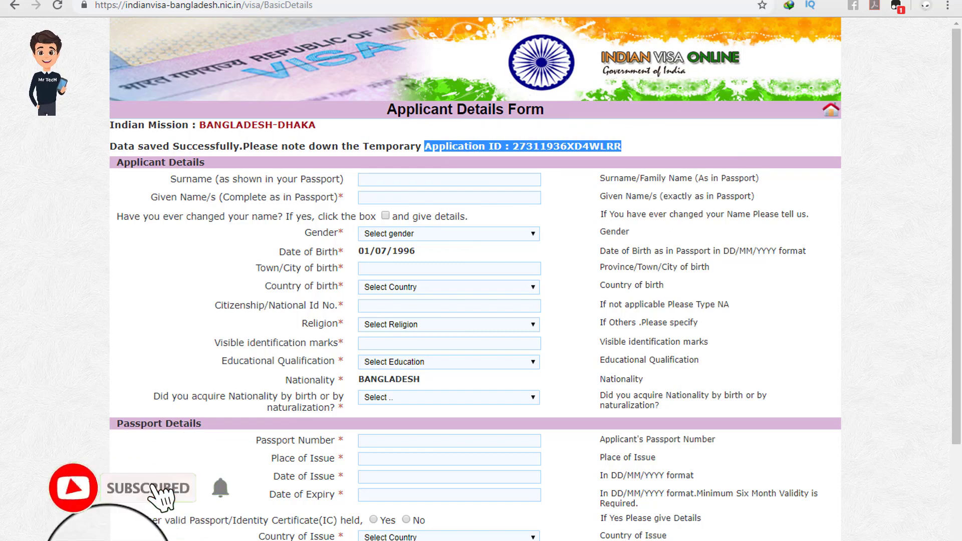
left_click(108, 540)
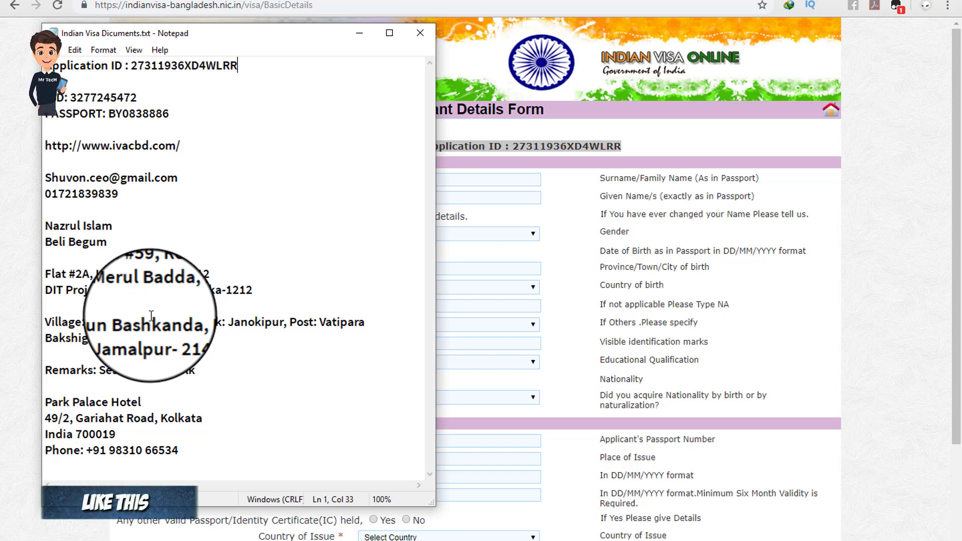
Step: Save the Notepad visa notes now starting with the temporary application ID, then return to the form
left_click(353, 34)
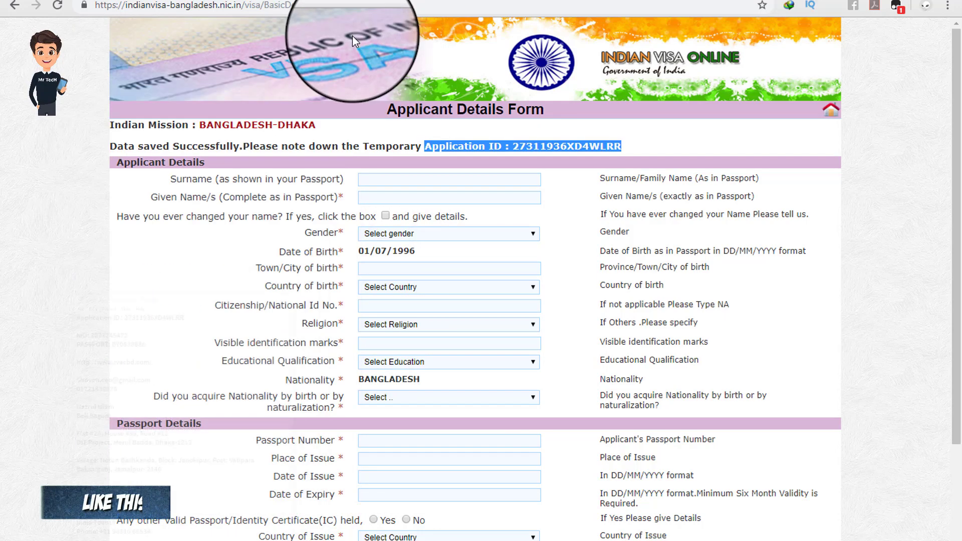
left_click(374, 146)
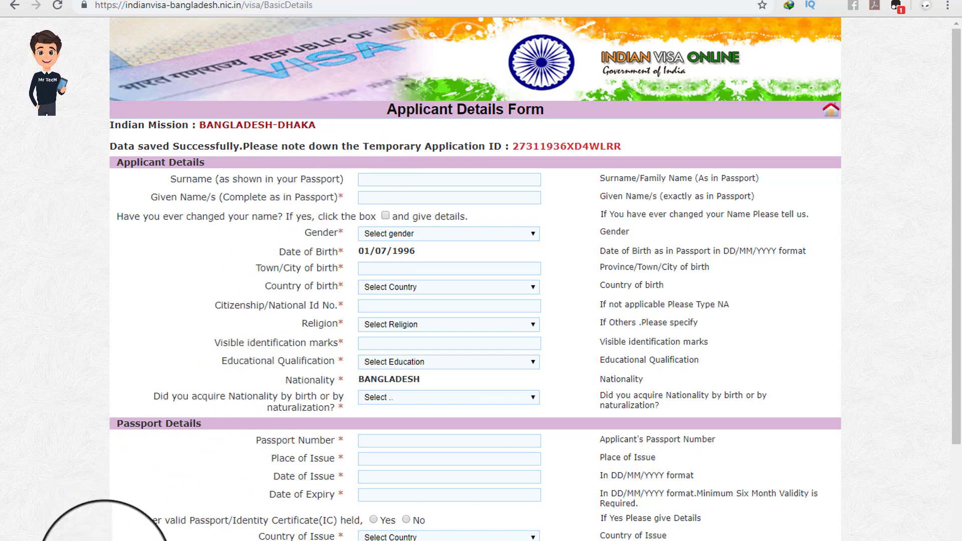
left_click(105, 537)
left_click(52, 49)
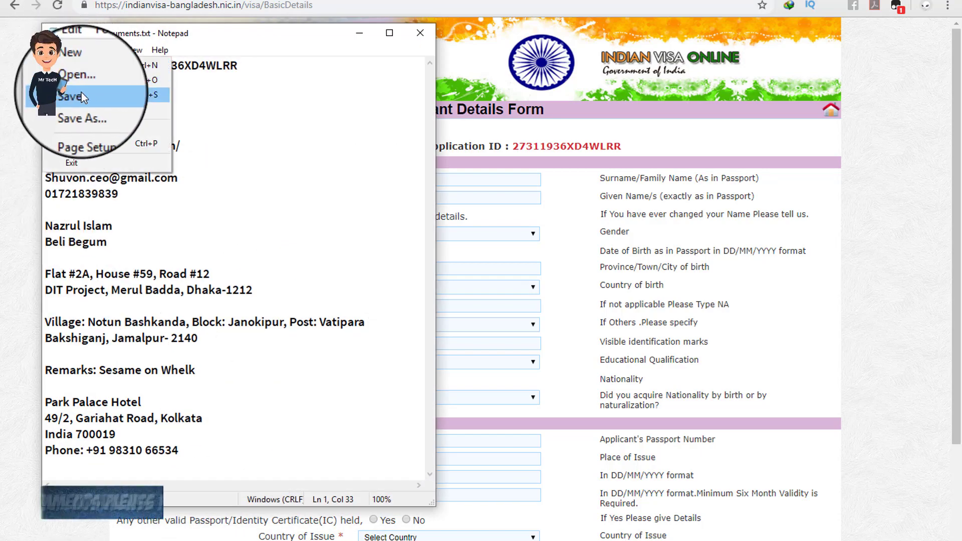
left_click(81, 94)
left_click(359, 33)
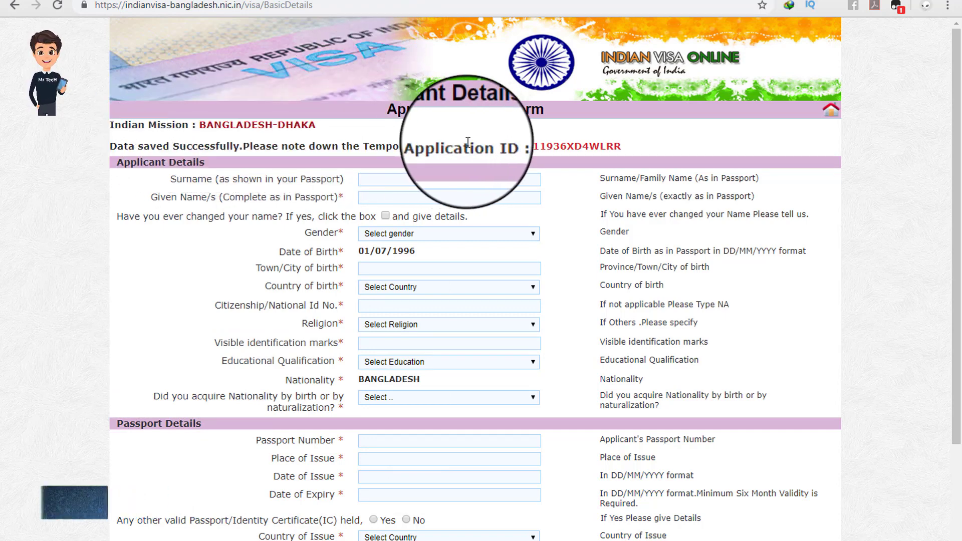
Step: Enter the applicant's surname and given name on the Applicant Details form
left_click_drag(446, 146, 525, 142)
left_click(612, 133)
scroll(556, 145, "down", 1)
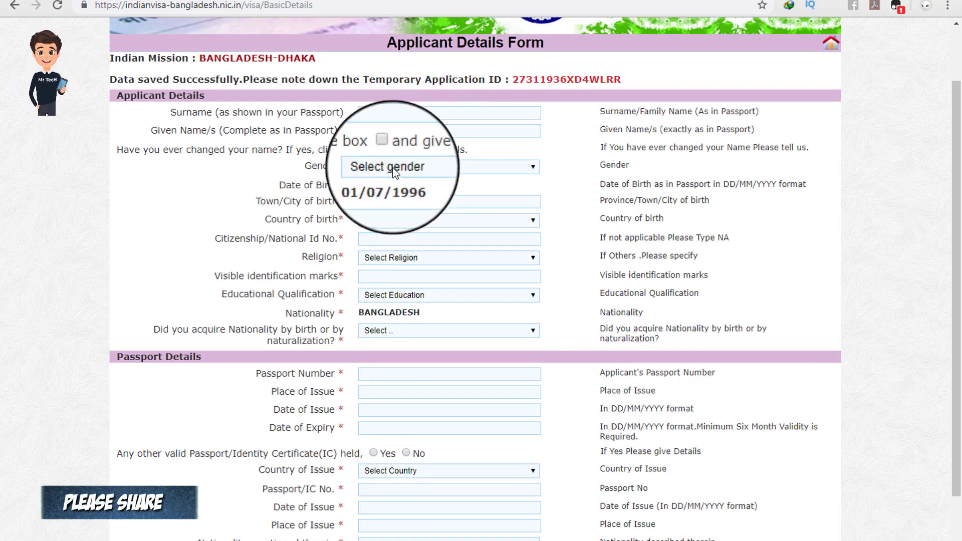
scroll(392, 168, "down", 1)
scroll(390, 178, "up", 2)
scroll(241, 215, "down", 2)
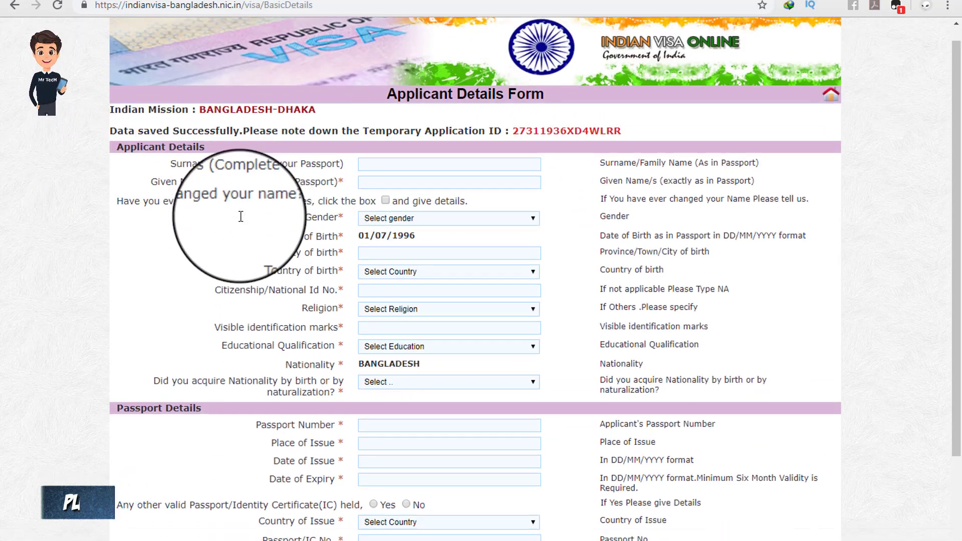
scroll(320, 425, "up", 1)
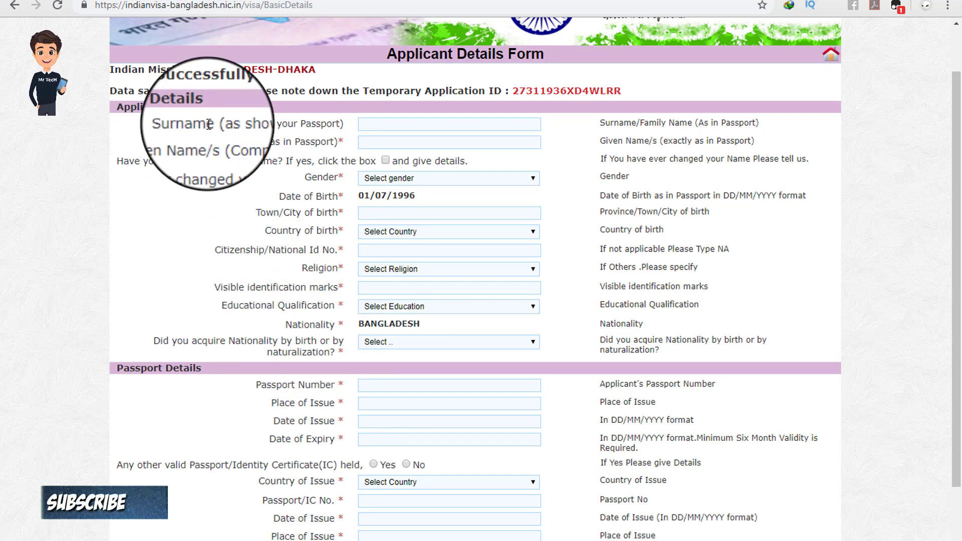
left_click(373, 122)
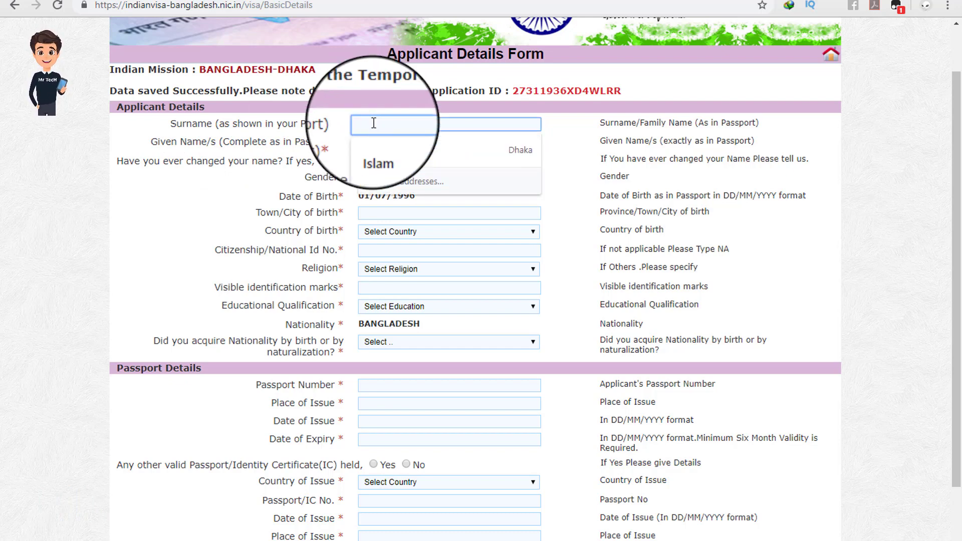
left_click(570, 128)
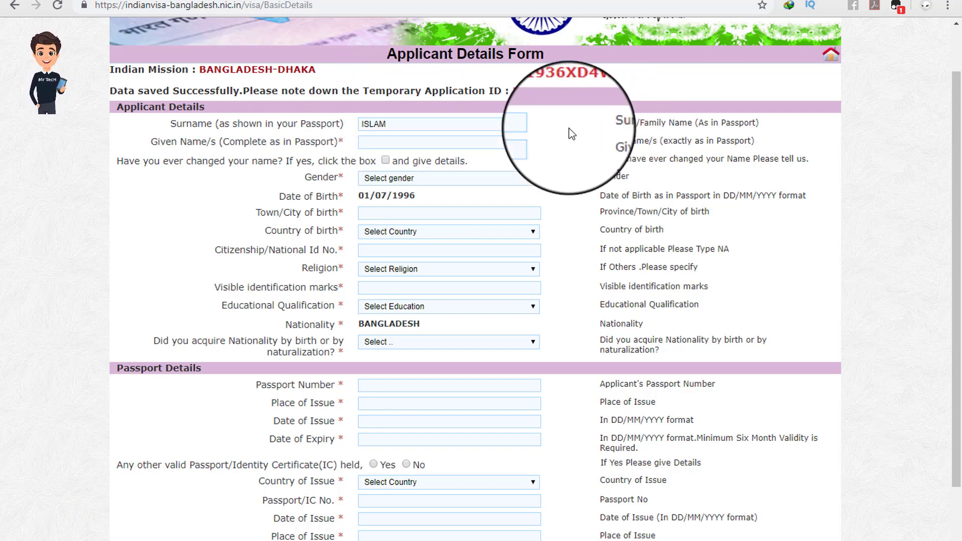
left_click(380, 144)
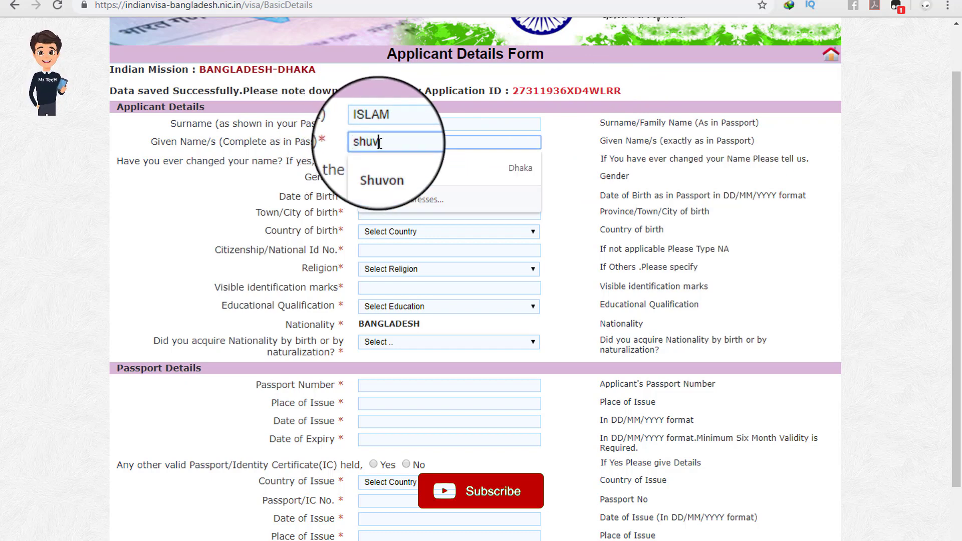
left_click(563, 151)
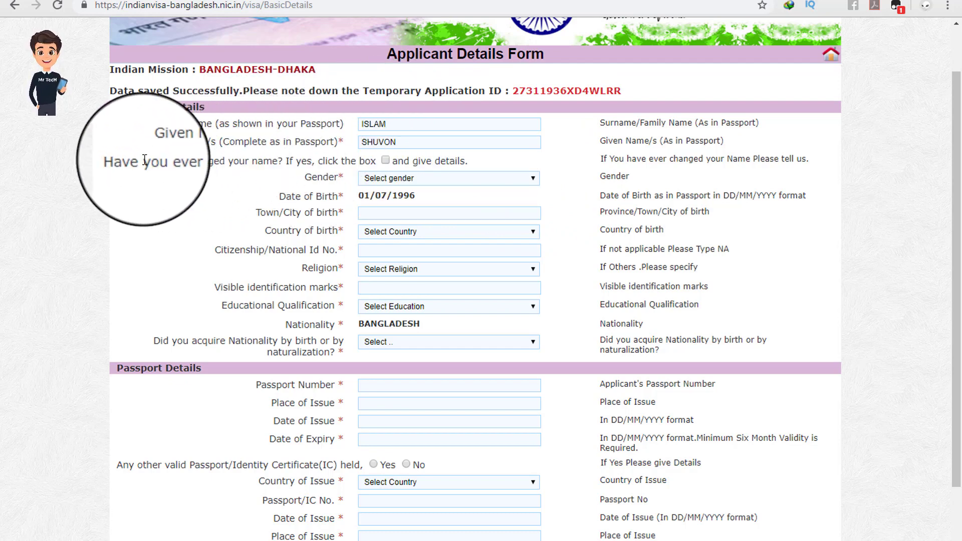
Step: Set the applicant's Gender to MALE
left_click_drag(143, 160, 326, 160)
left_click(353, 161)
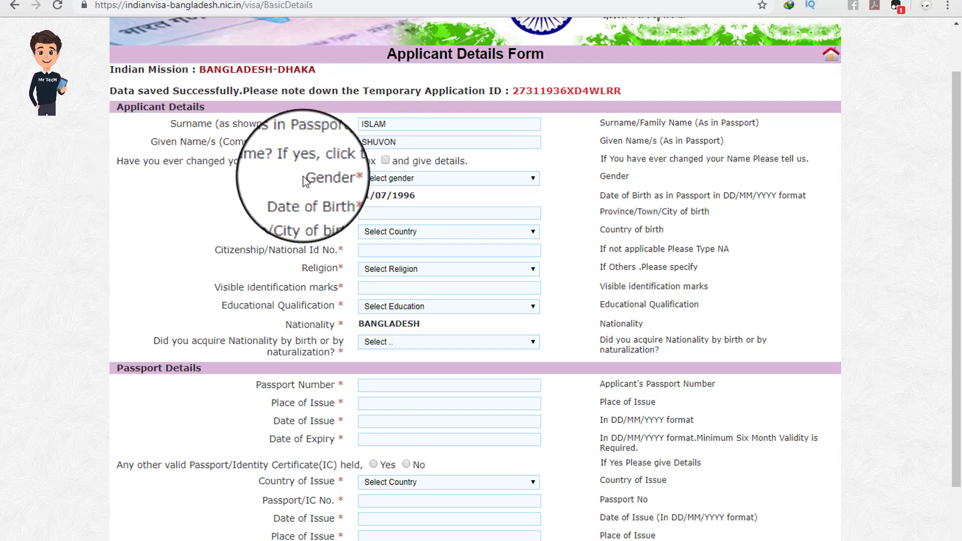
left_click(371, 180)
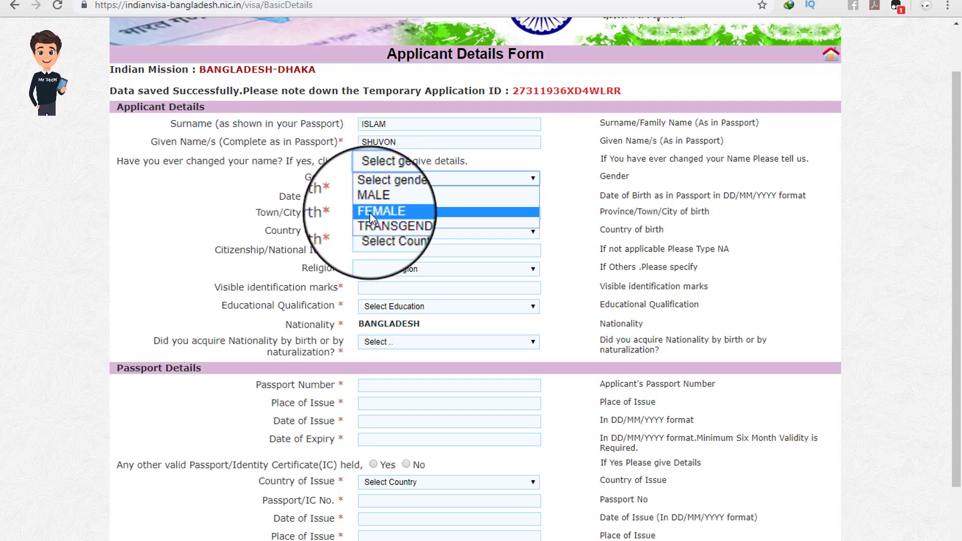
left_click(381, 196)
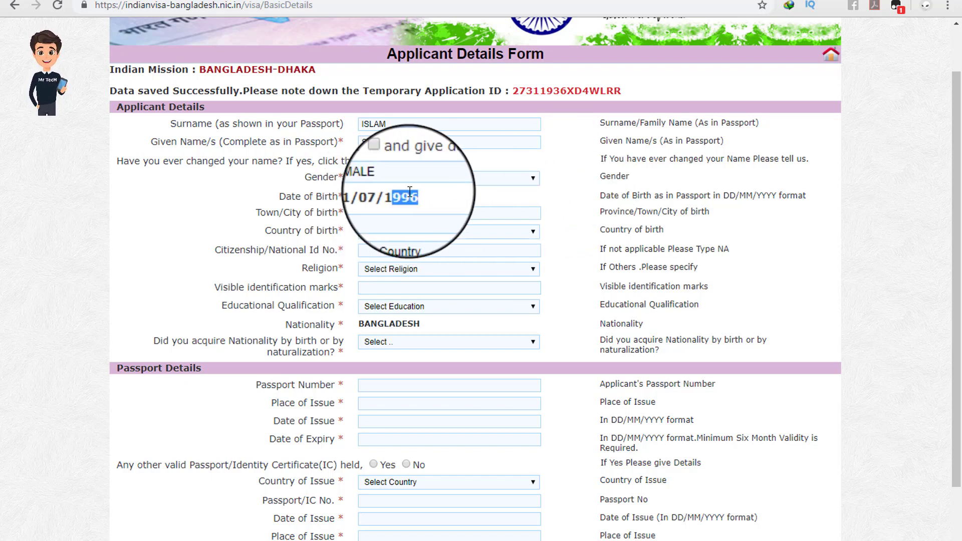
scroll(421, 192, "down", 1)
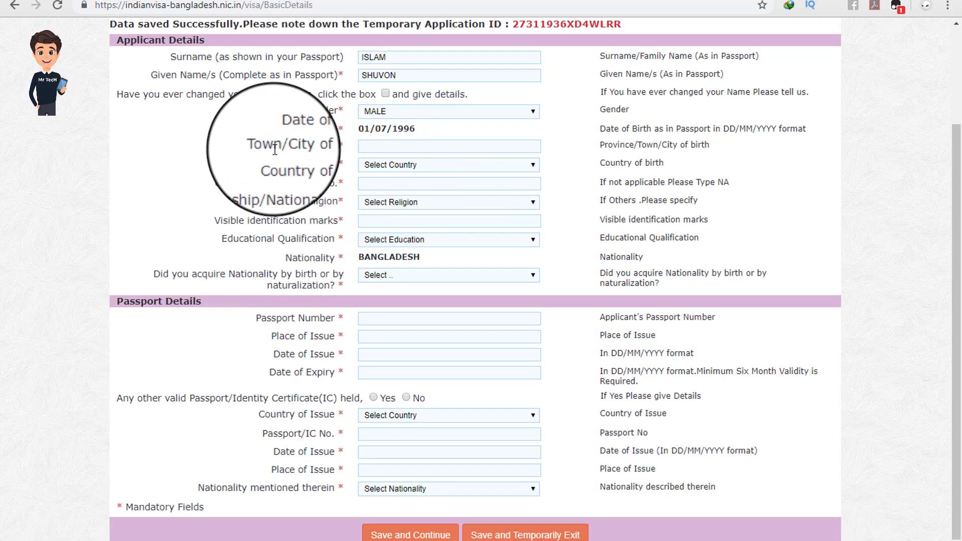
Step: Enter JAMALPUR as town of birth and BANGLADESH as country of birth
left_click(377, 147)
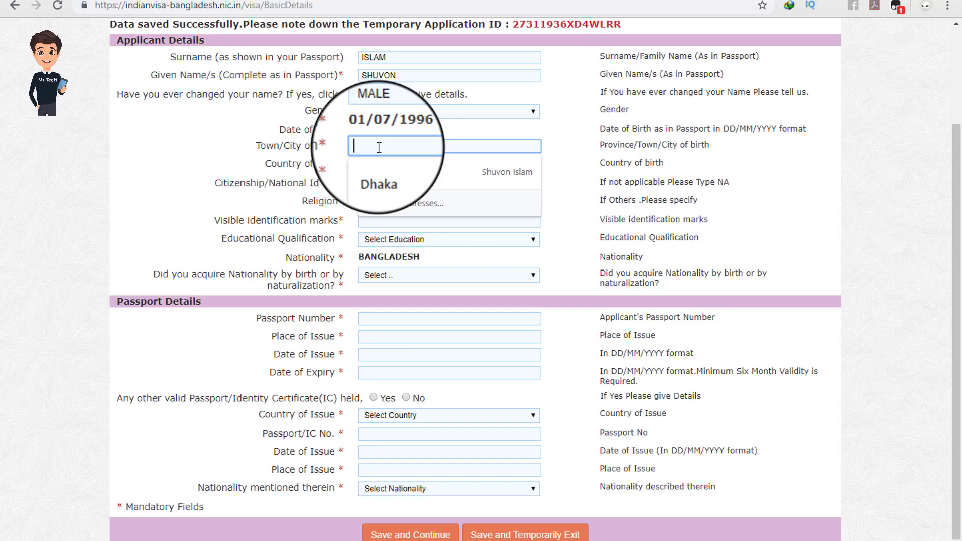
type("Jamalpur")
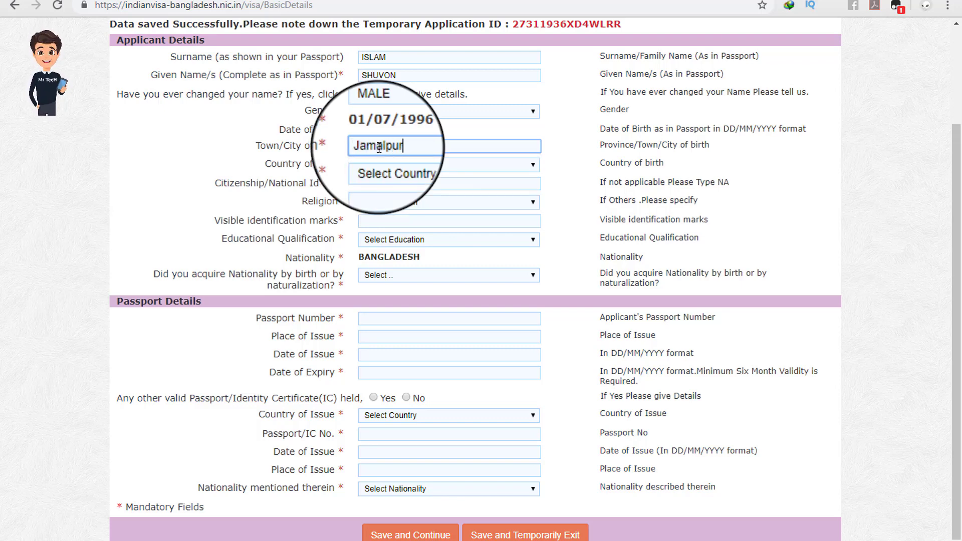
left_click(560, 142)
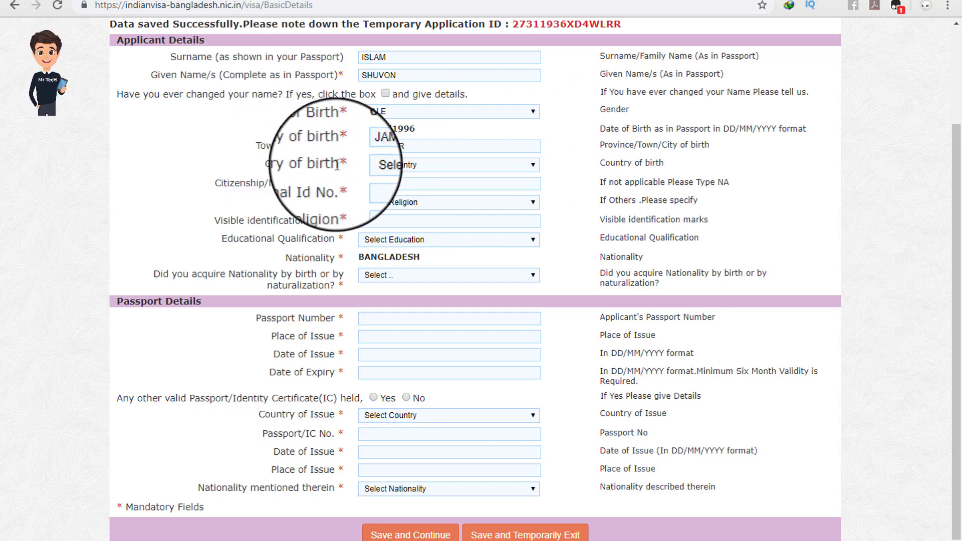
left_click(393, 167)
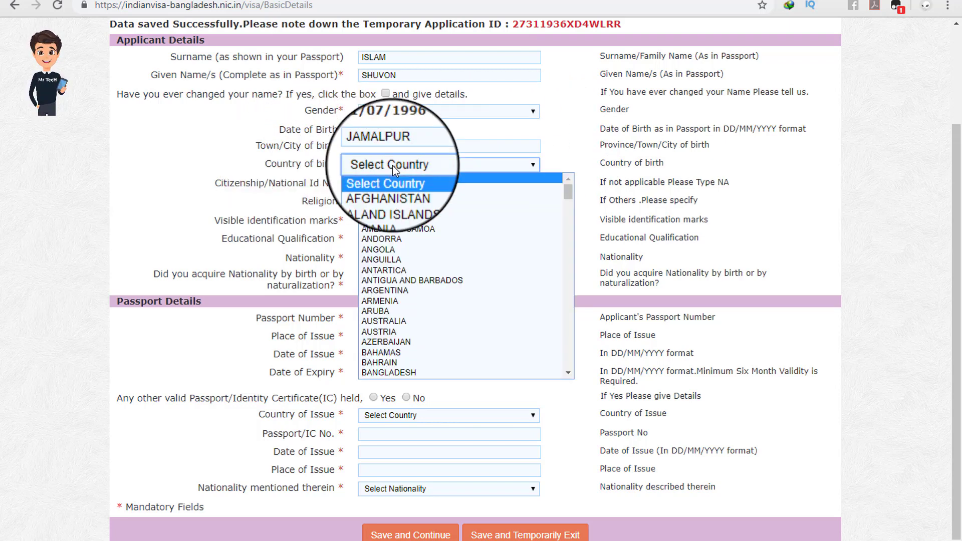
left_click(414, 372)
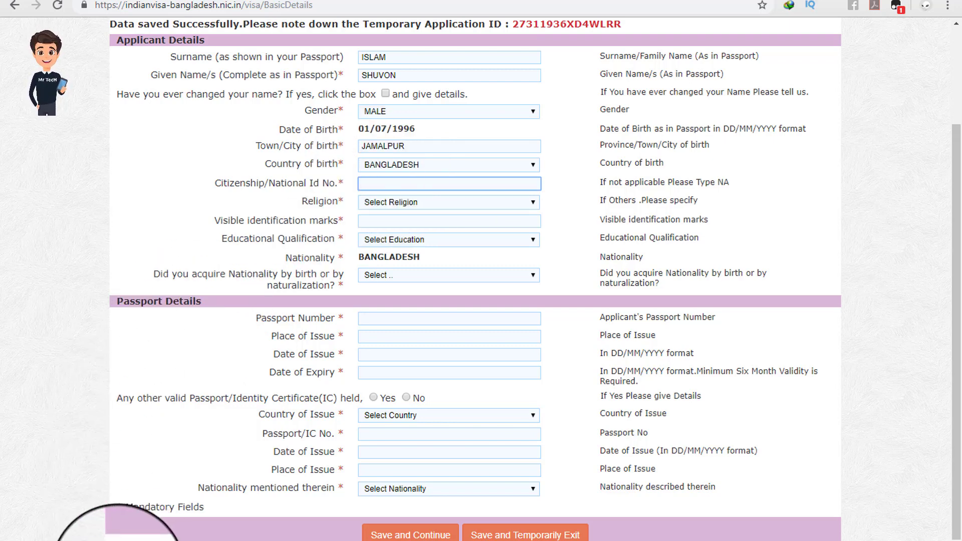
left_click(111, 540)
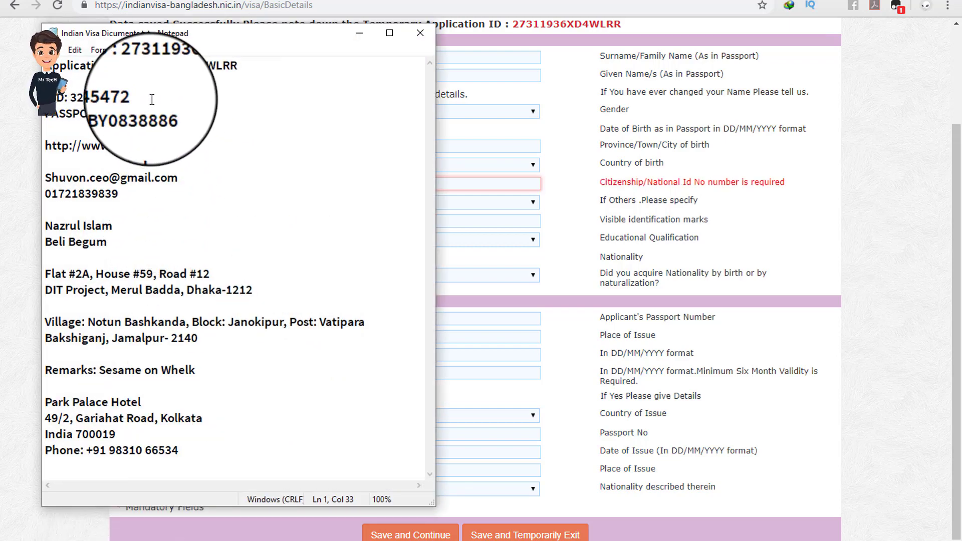
Step: Copy the national ID number from the notes into the Citizenship/National Id field
left_click_drag(138, 98, 84, 97)
right_click(83, 97)
left_click(107, 144)
left_click(441, 183)
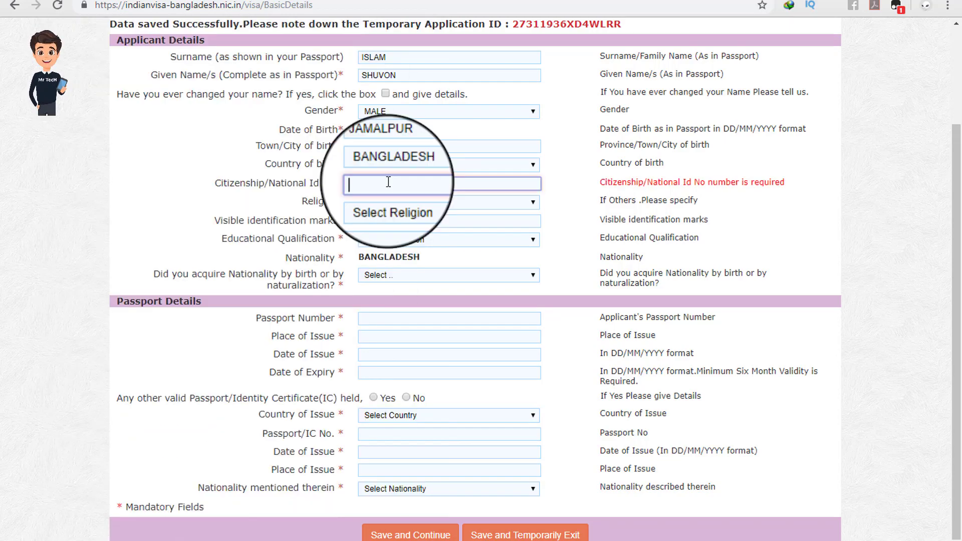
right_click(390, 183)
left_click(396, 303)
left_click(560, 182)
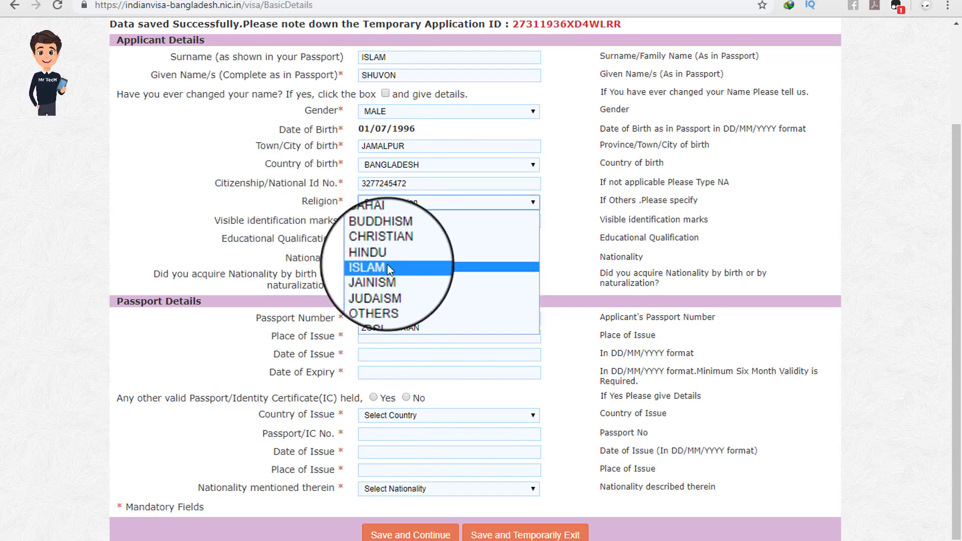
Step: Set the applicant's Religion to ISLAM
left_click(387, 266)
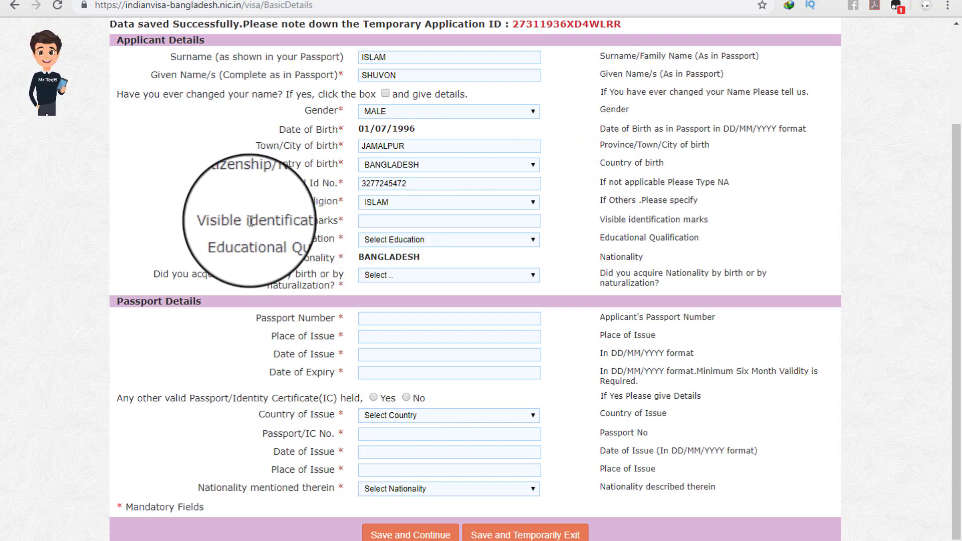
left_click_drag(249, 221, 298, 221)
left_click(306, 221)
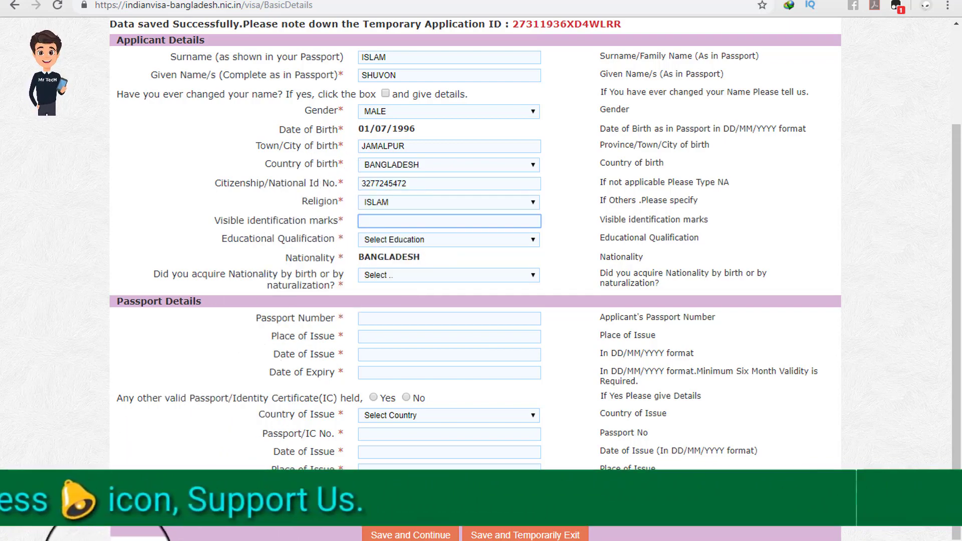
key("alt+Tab")
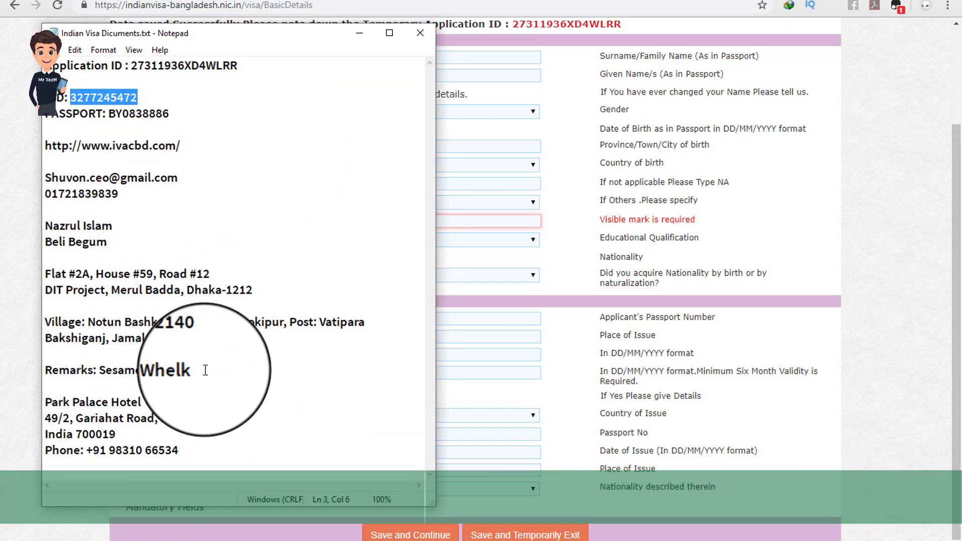
Step: Paste the 'Sesame on Whelk' remark from the notes into Visible identification marks
left_click_drag(195, 370, 100, 376)
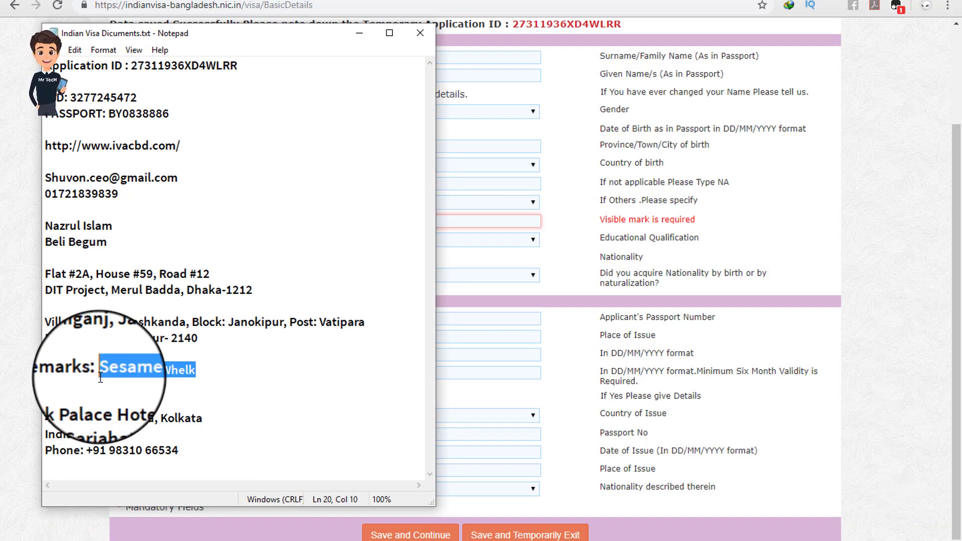
right_click(118, 373)
left_click(150, 213)
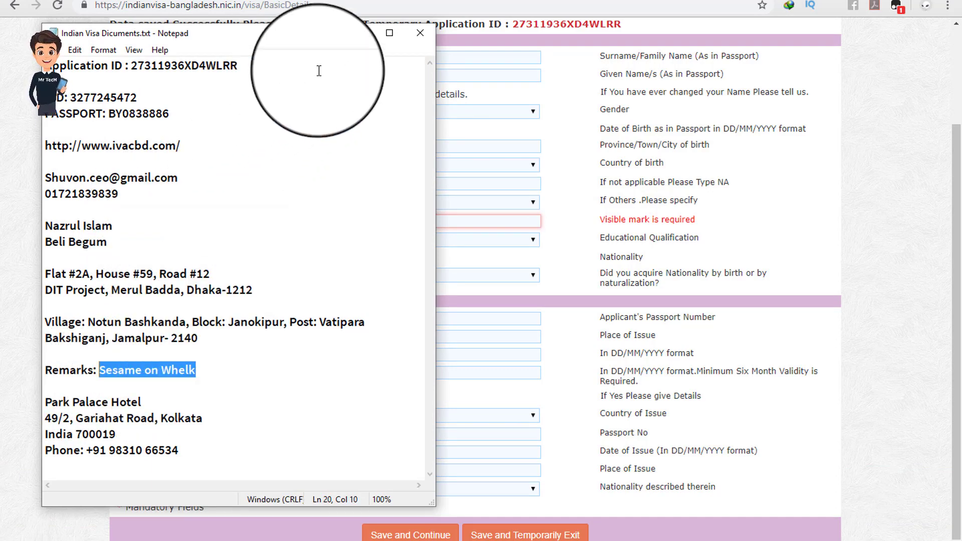
left_click(364, 38)
left_click(384, 219)
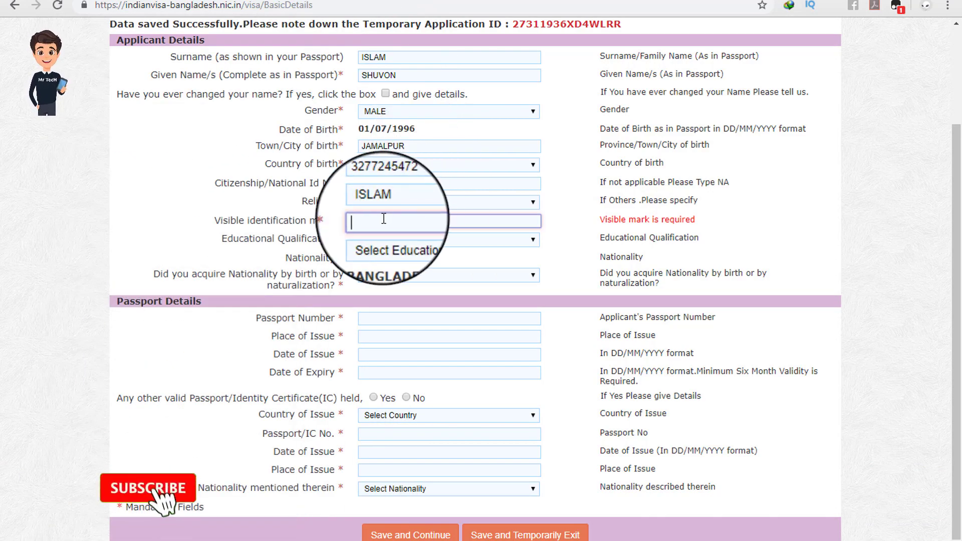
key("ctrl+v")
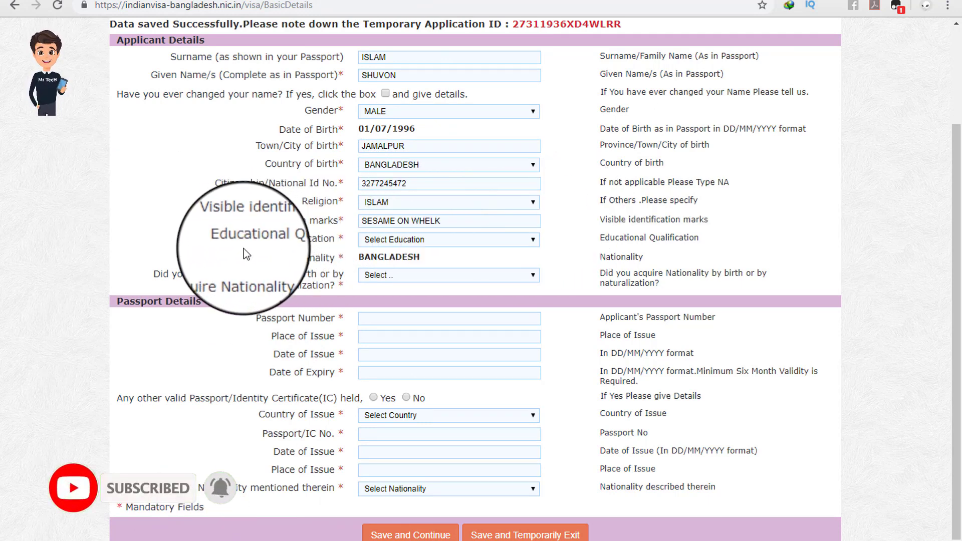
Step: Set educational qualification to HIGHER SECONDARY and nationality acquisition to By Birth
left_click(387, 242)
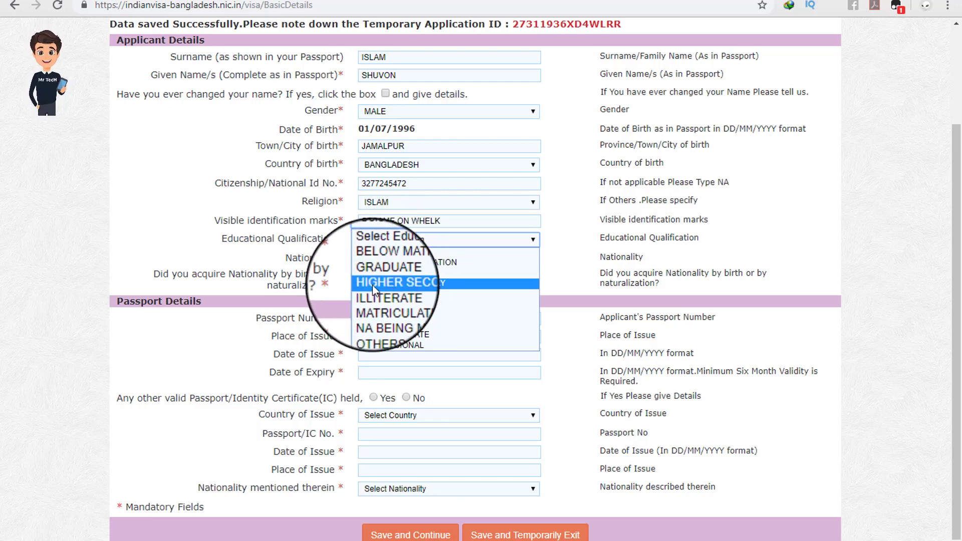
left_click(422, 285)
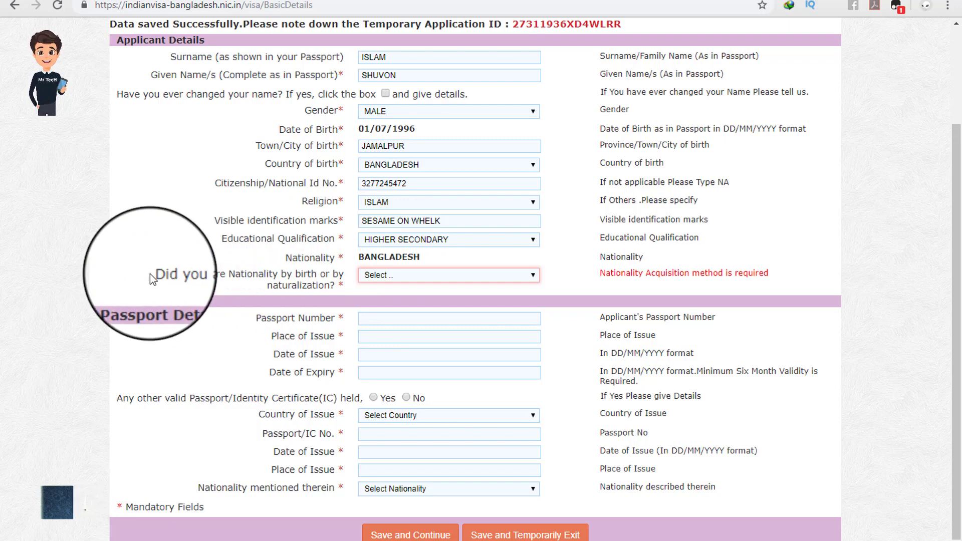
mouse_move(103, 275)
left_mouse_down()
mouse_move(337, 286)
mouse_move(112, 276)
left_mouse_up()
left_click(338, 286)
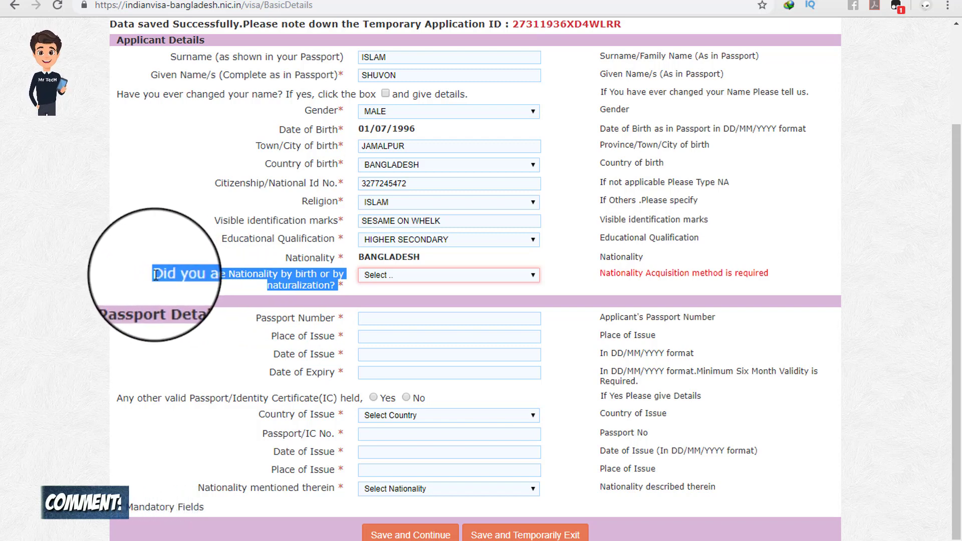
left_click(157, 275)
left_click(390, 277)
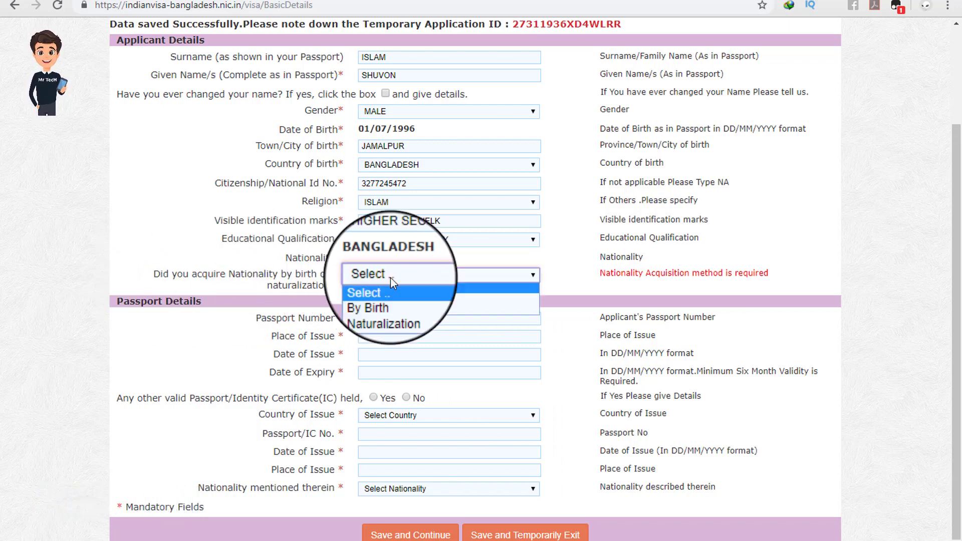
left_click(399, 297)
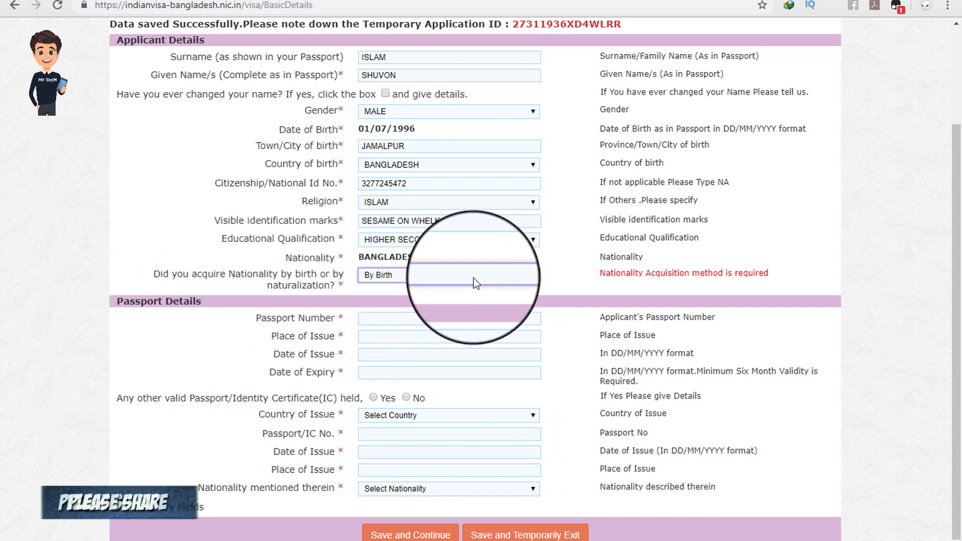
left_click(564, 271)
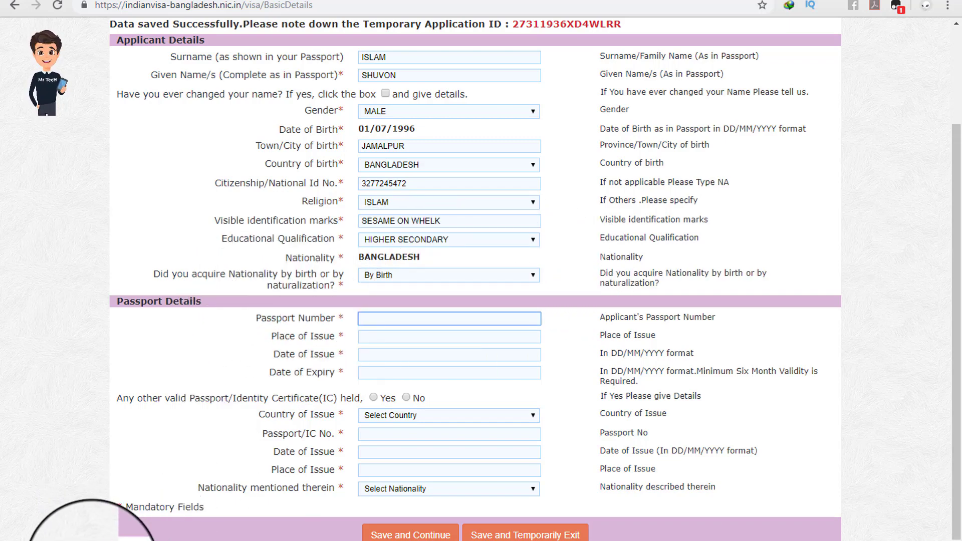
left_click(114, 540)
Step: Copy the passport number from the notes into Passport Number and accept DHAKA as place of issue
left_click_drag(145, 99, 71, 100)
right_click(84, 101)
left_click(159, 80)
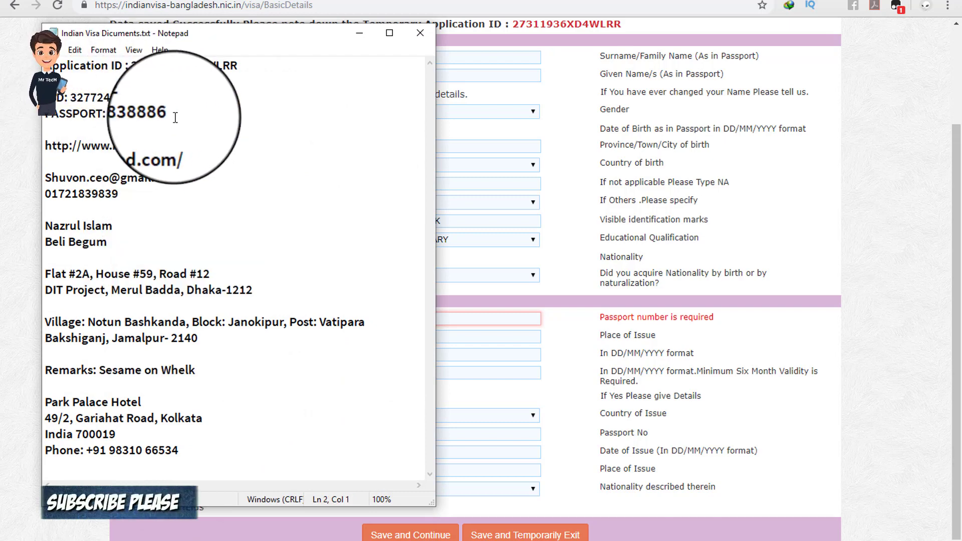
left_click_drag(174, 118, 108, 116)
right_click(113, 113)
left_click(210, 154)
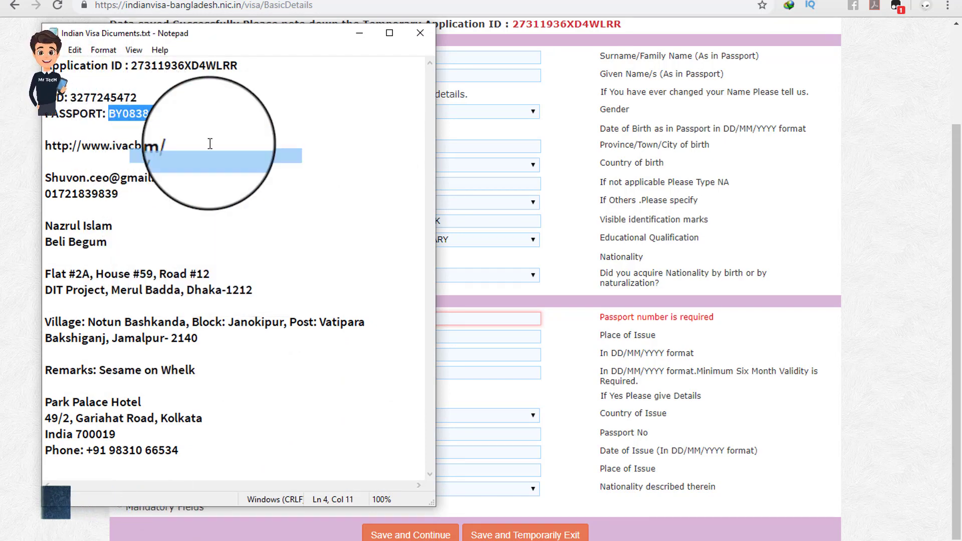
left_click(359, 38)
right_click(376, 319)
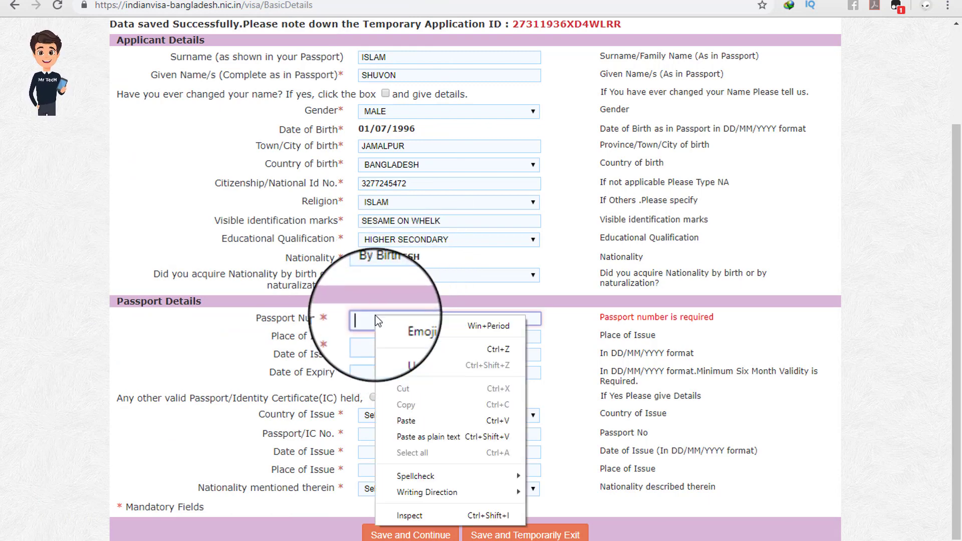
left_click(407, 421)
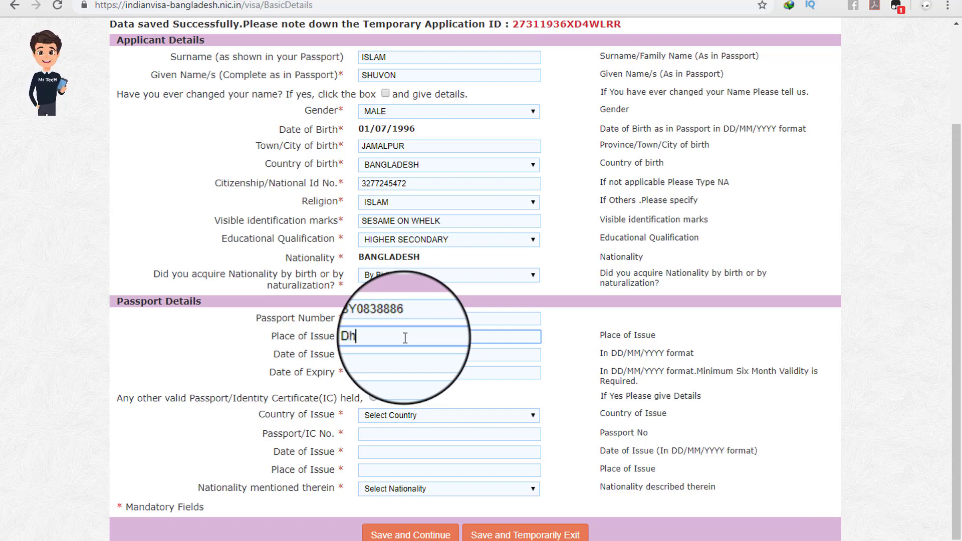
left_click(561, 339)
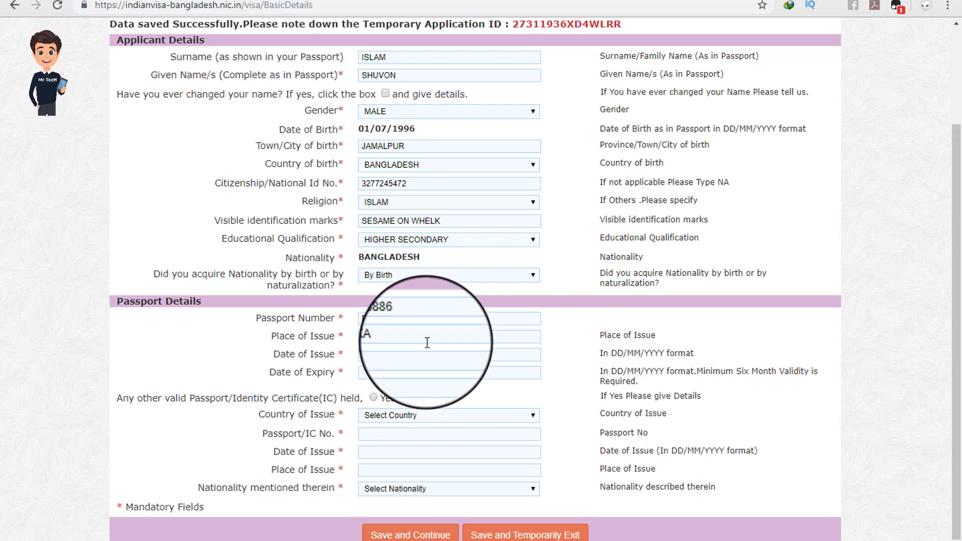
Step: Set the passport issue date 14/02/2019 and expiry date 13/02/2024
left_click(373, 354)
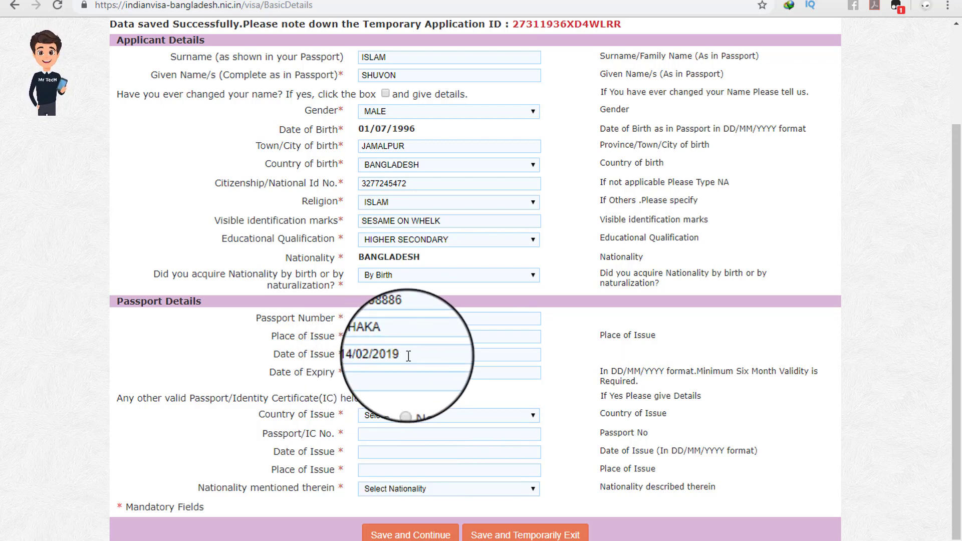
left_click(384, 373)
type("13/02/20")
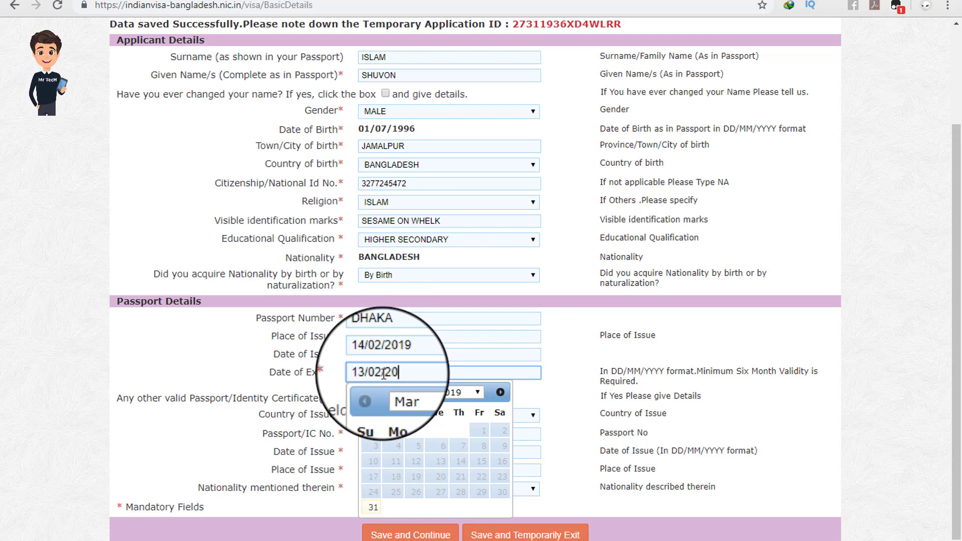
type("24")
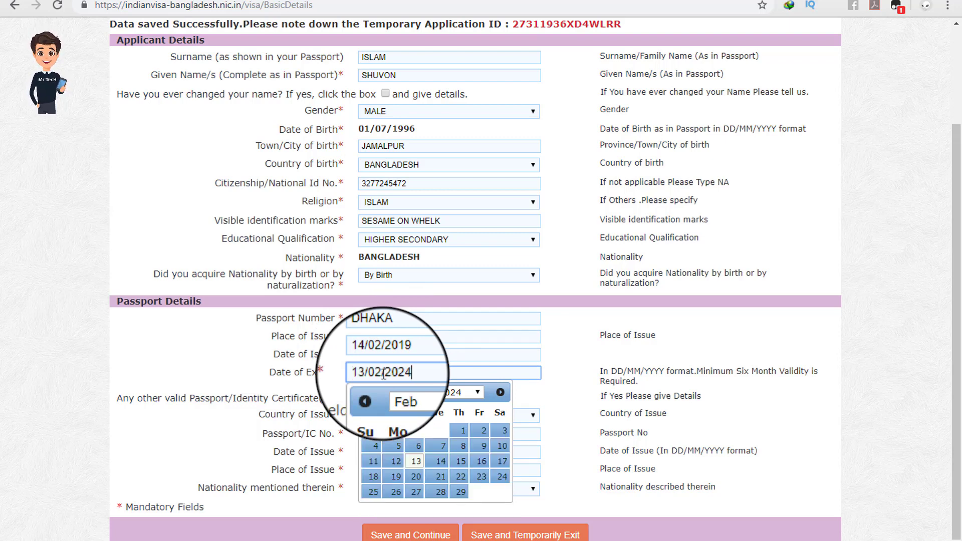
left_click(570, 380)
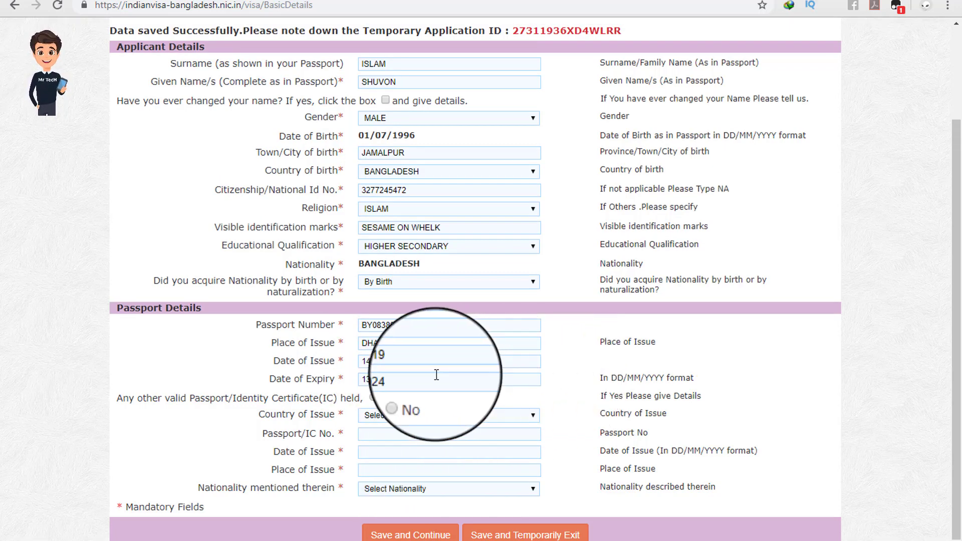
left_click_drag(146, 397, 321, 400)
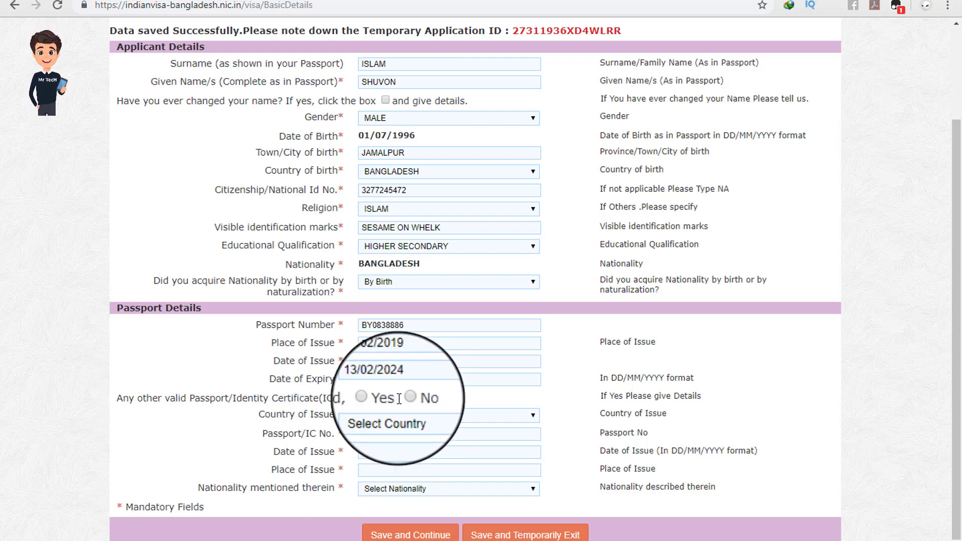
Step: Answer No to holding another passport, then Save and Continue the basic details
left_click(407, 397)
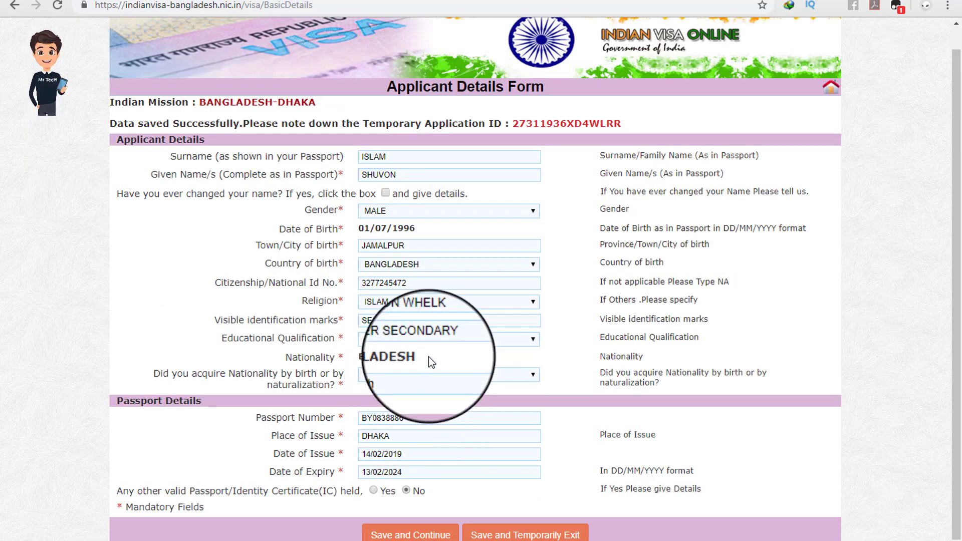
scroll(464, 428, "up", 1)
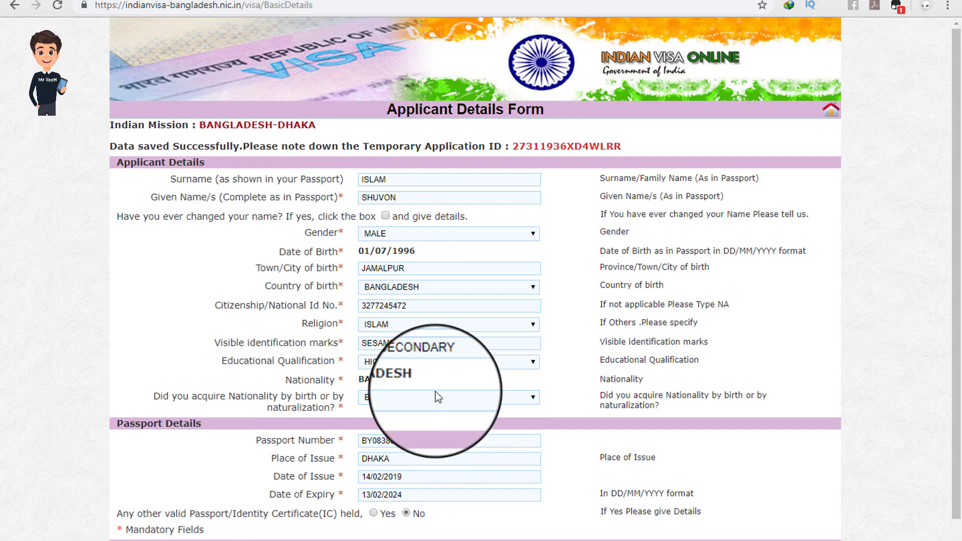
scroll(411, 260, "down", 1)
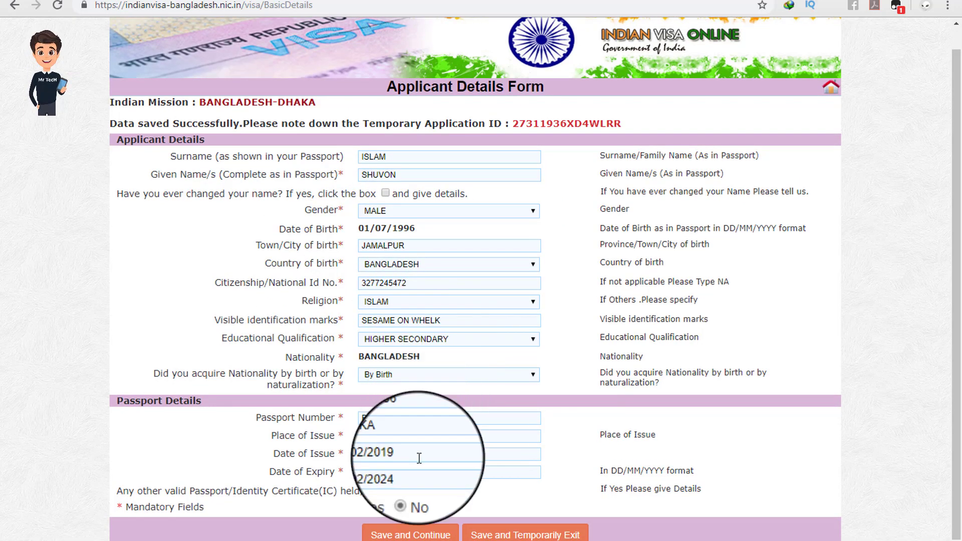
scroll(441, 401, "up", 1)
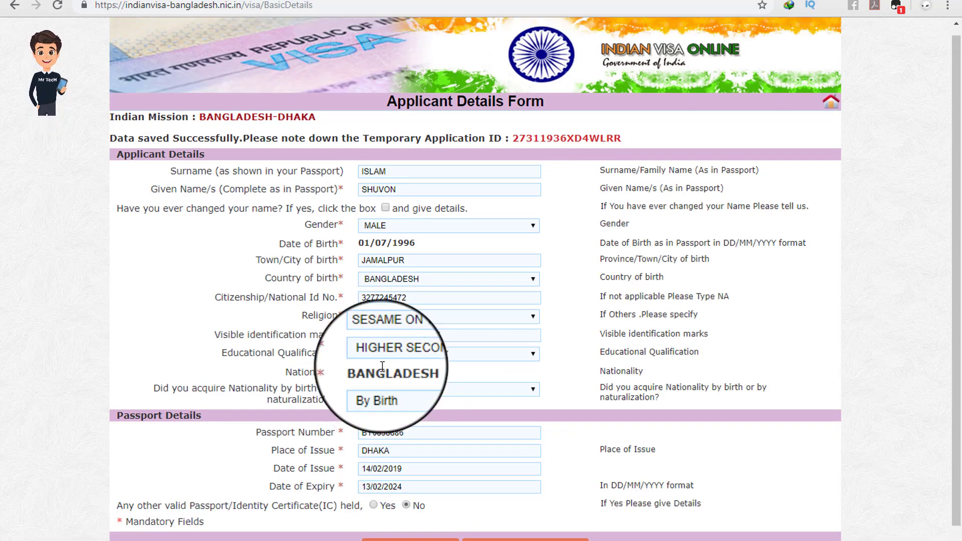
scroll(366, 235, "down", 1)
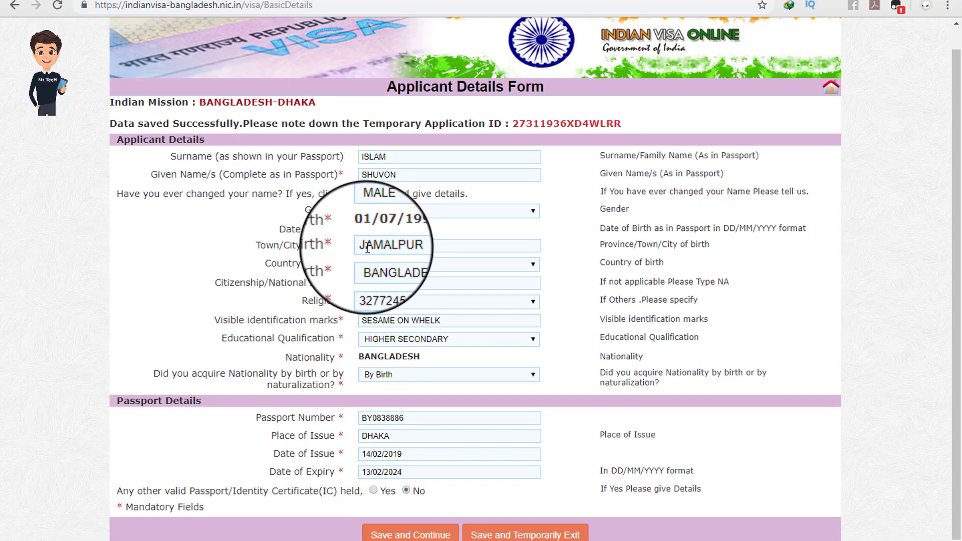
scroll(601, 495, "up", 1)
scroll(791, 468, "down", 1)
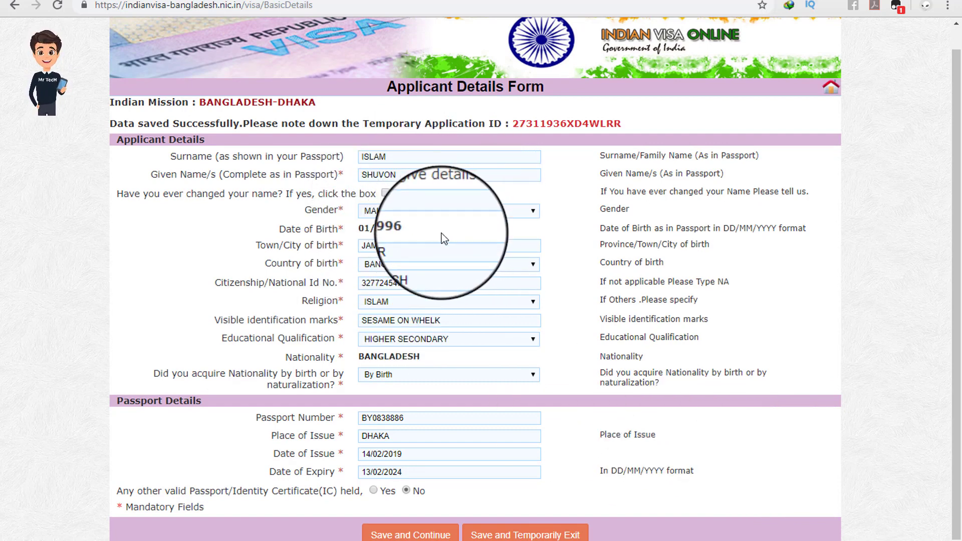
left_click(415, 537)
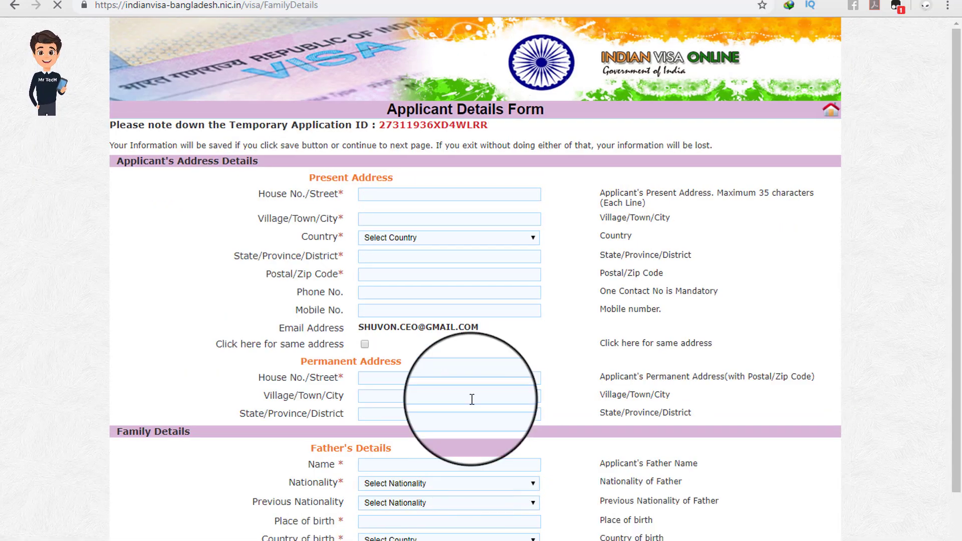
scroll(387, 253, "down", 3)
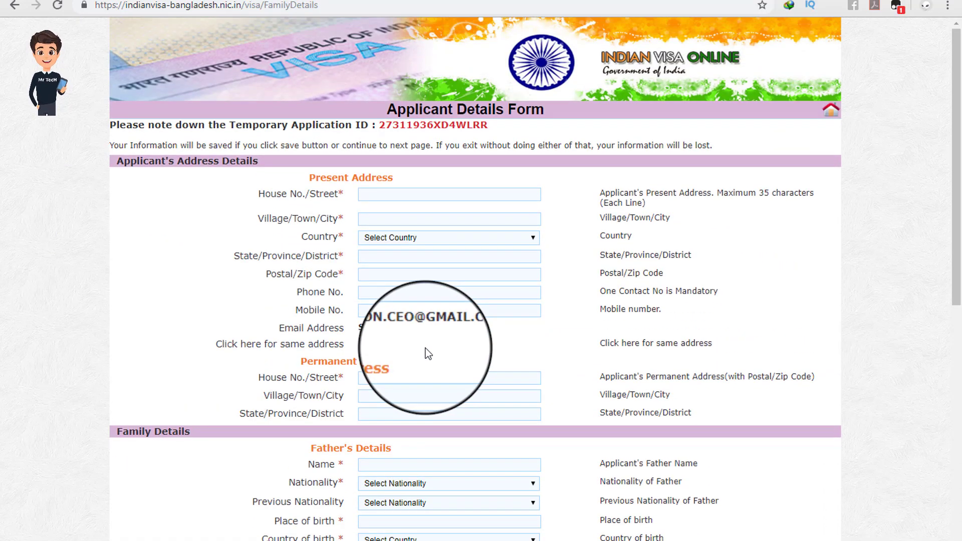
scroll(426, 351, "down", 10)
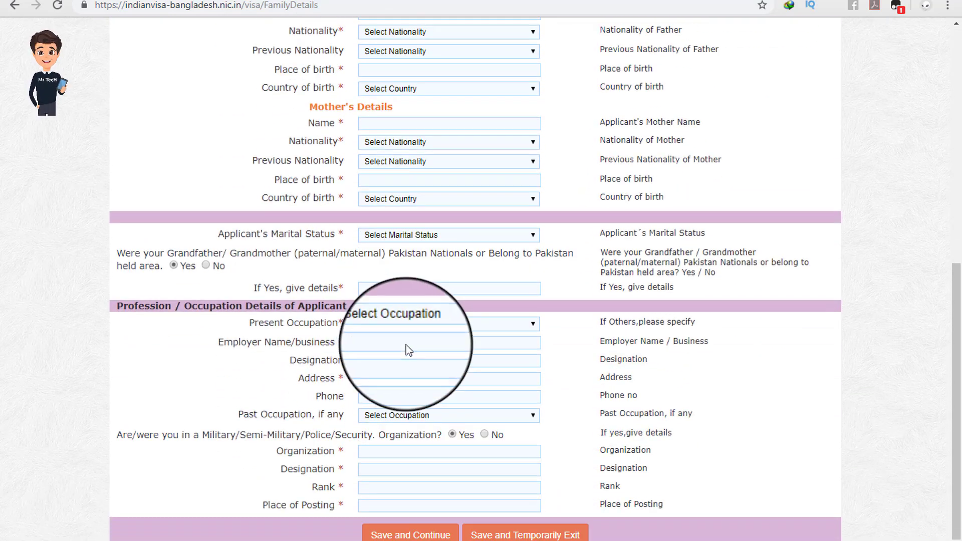
scroll(406, 346, "up", 10)
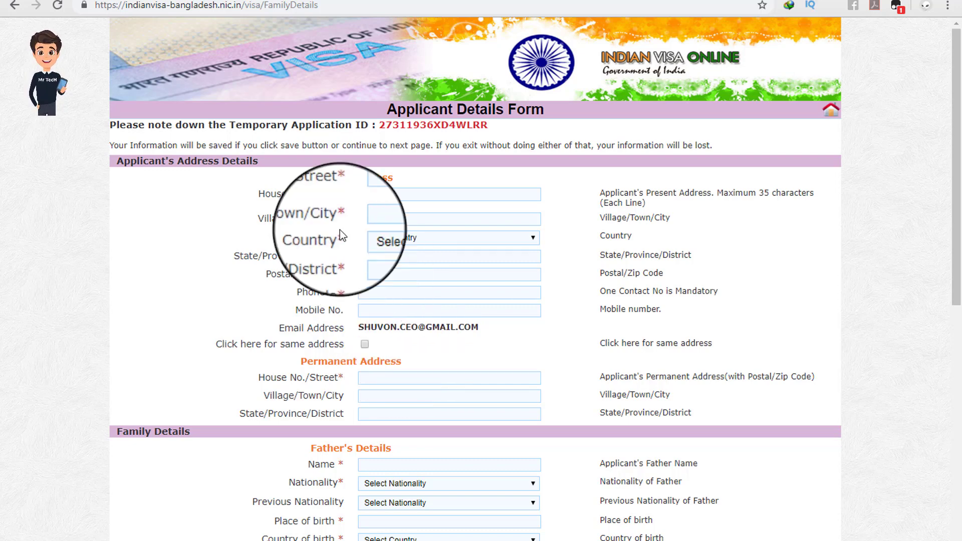
left_click_drag(314, 178, 403, 182)
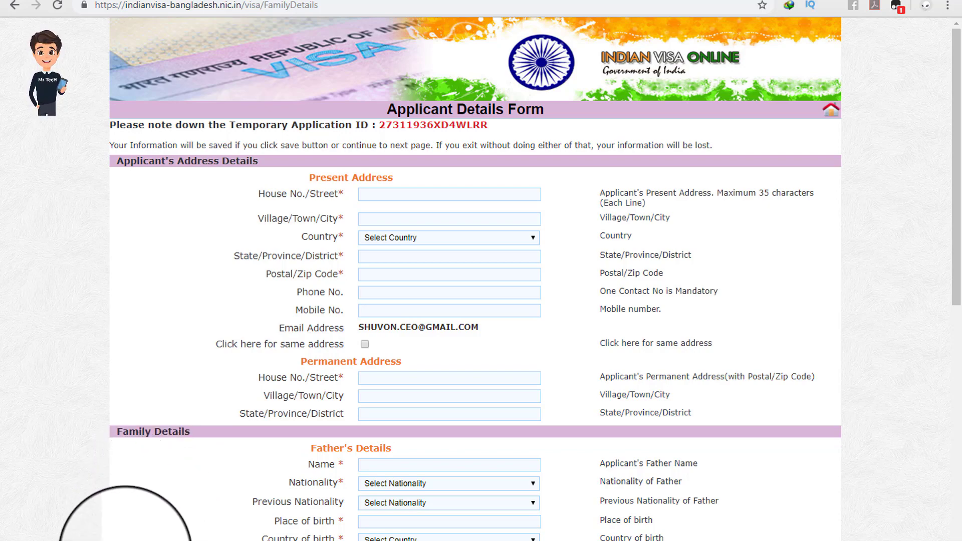
left_click(114, 540)
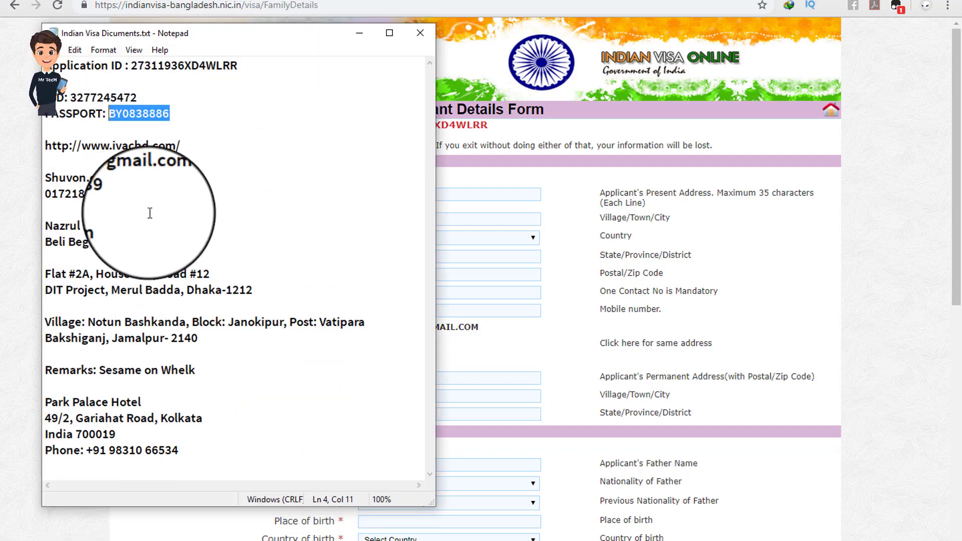
Step: Set the present address country to BANGLADESH and district to DHAKA
left_click_drag(223, 276, 159, 275)
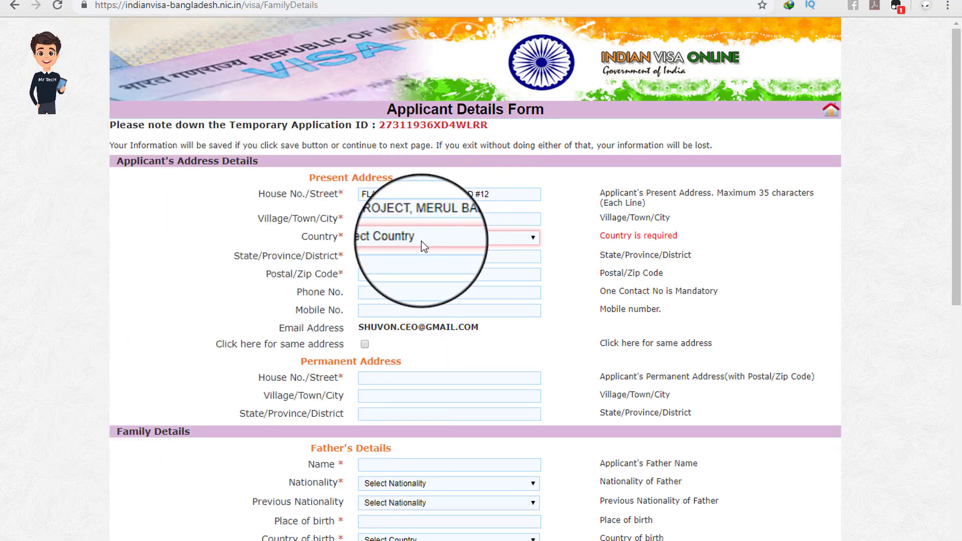
left_click(420, 240)
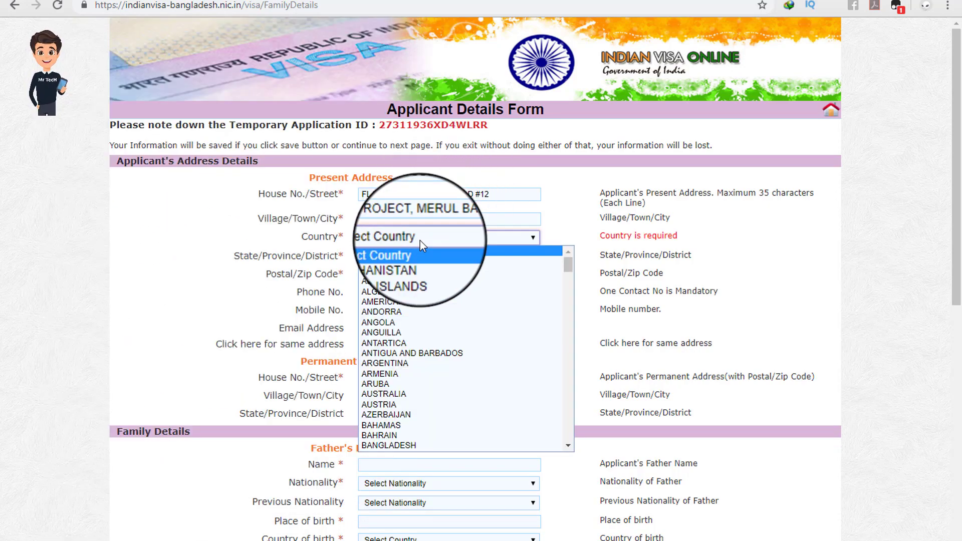
left_click(424, 444)
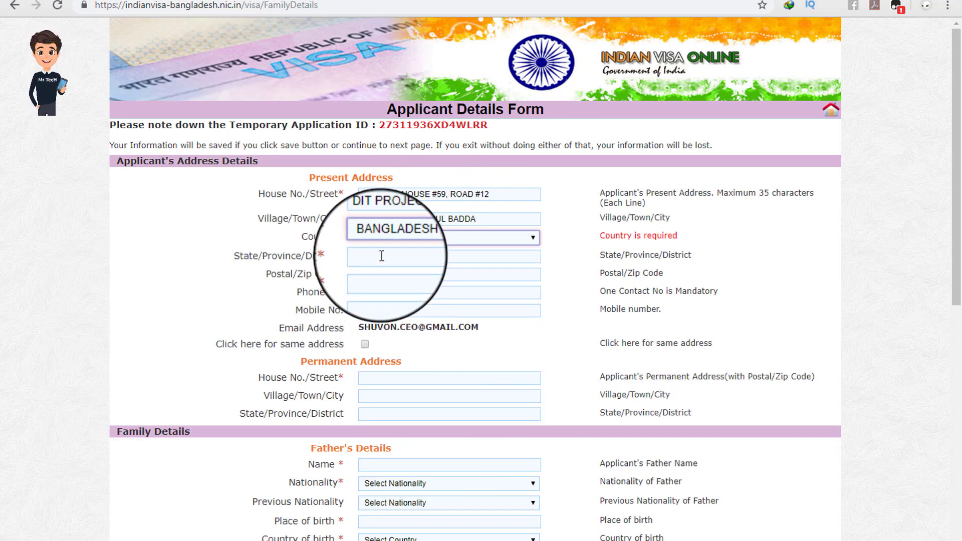
left_click(381, 256)
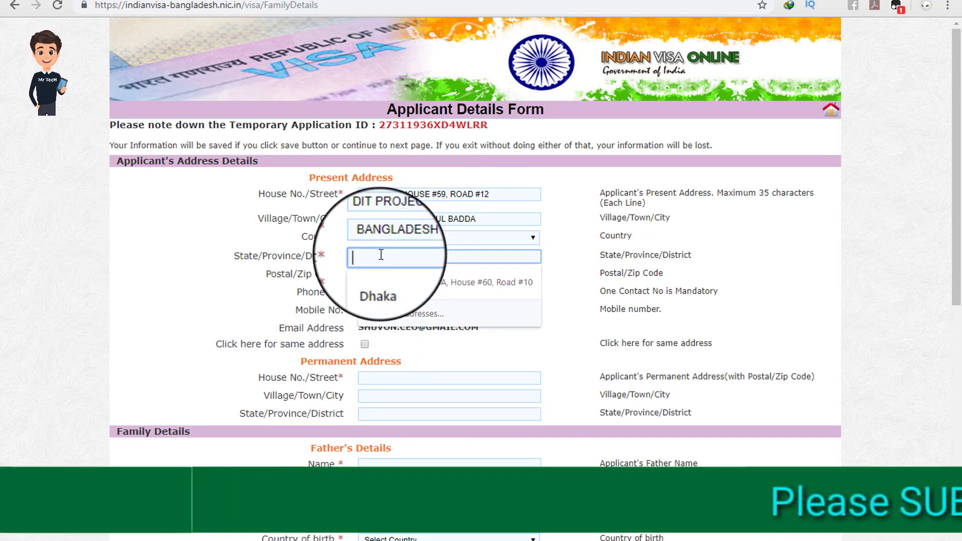
type("Dhaka")
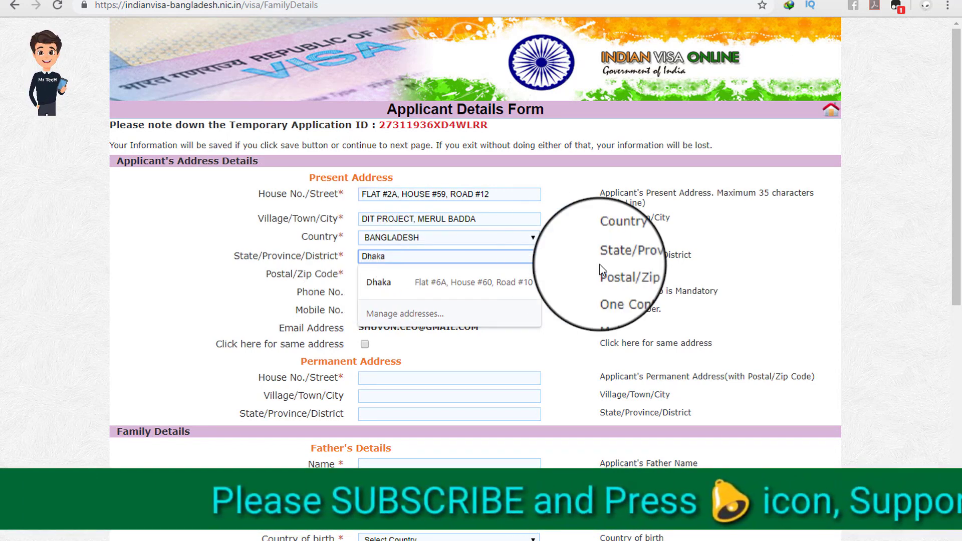
left_click(571, 260)
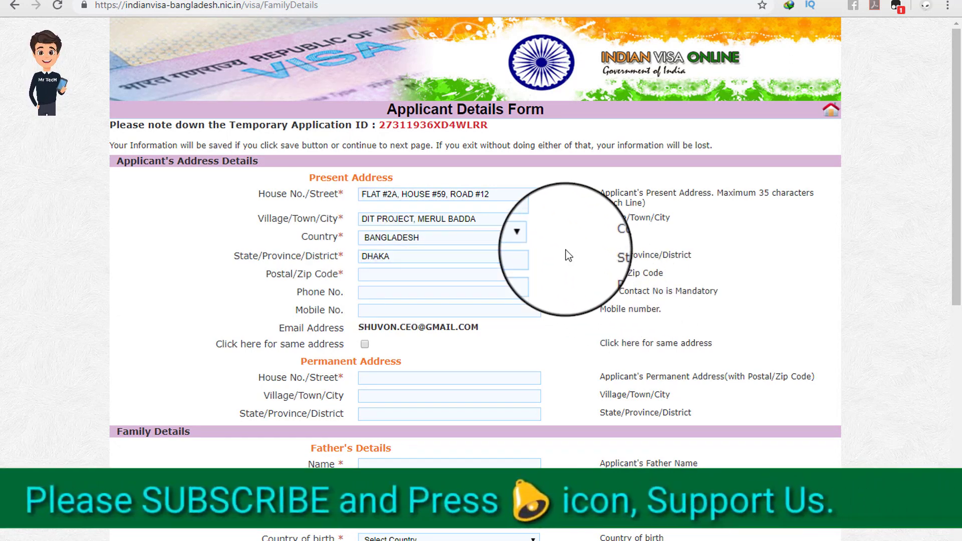
Step: Enter postal code 1212 and reuse the present address as the permanent address
left_click(390, 273)
type("1212")
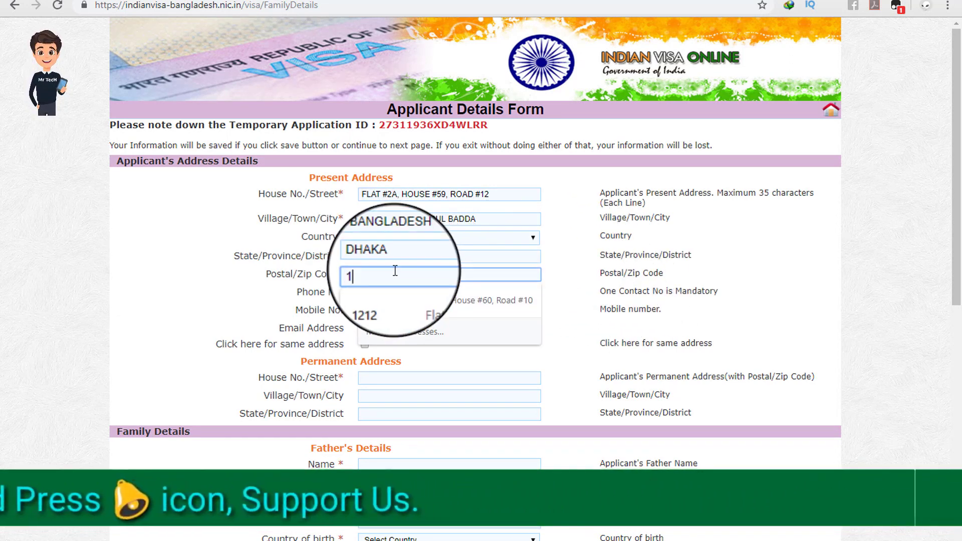
scroll(244, 224, "down", 1)
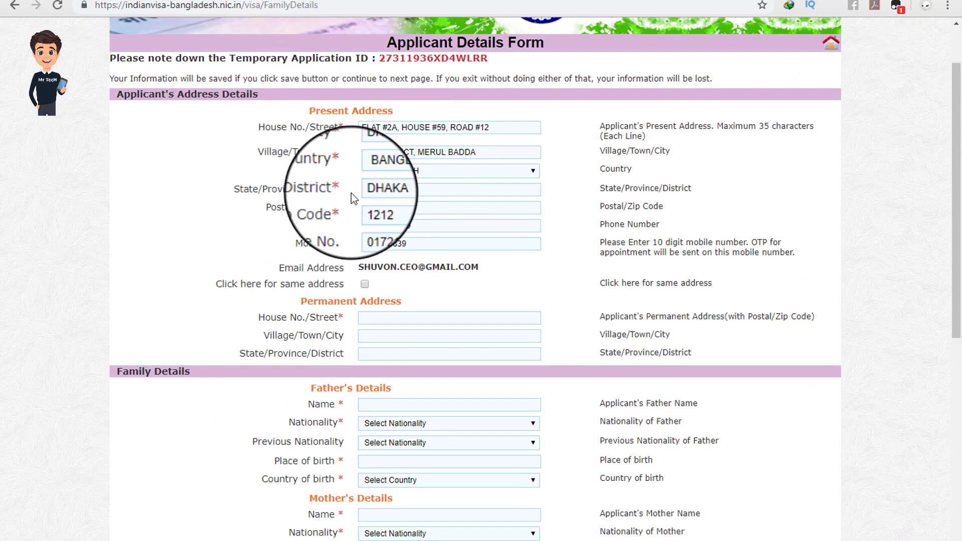
left_click_drag(364, 267, 396, 269)
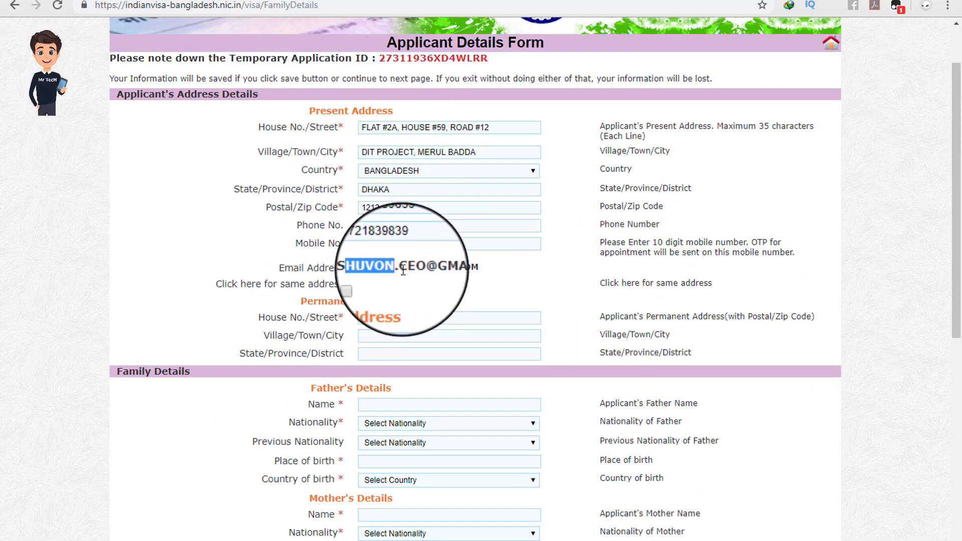
left_click(410, 273)
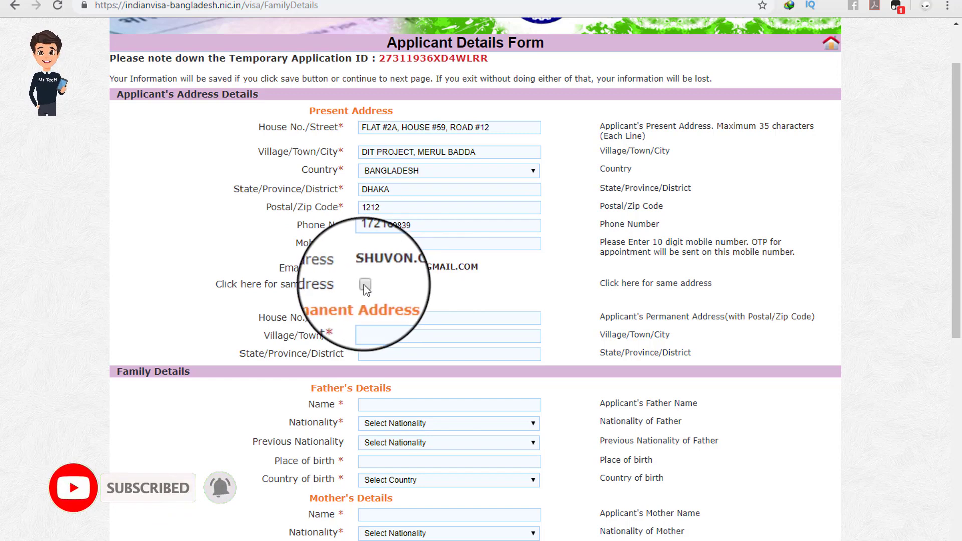
left_click(365, 284)
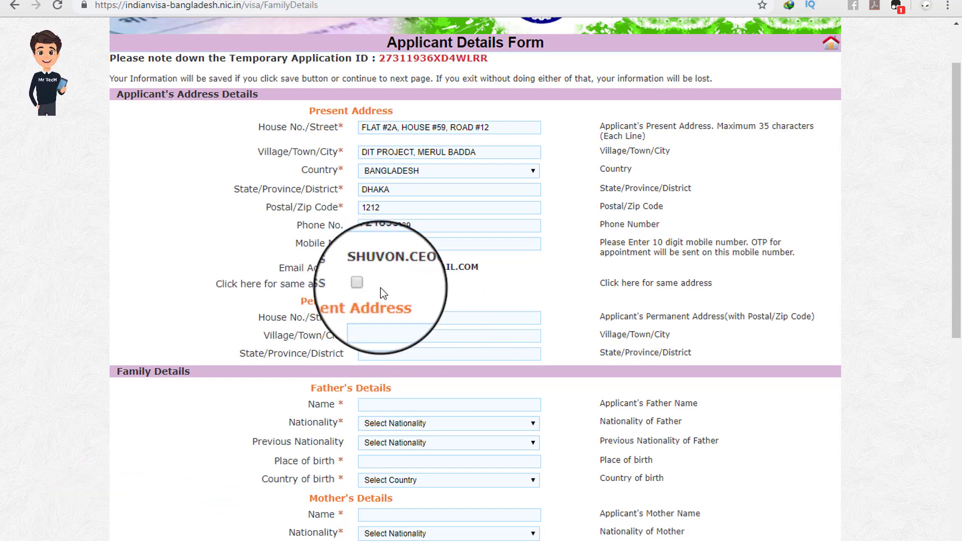
scroll(356, 290, "down", 1)
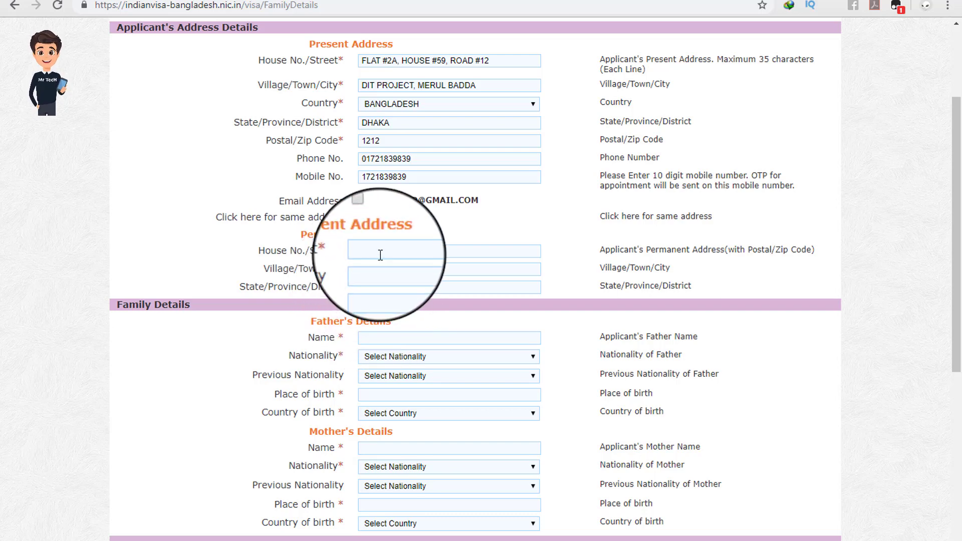
Step: Copy the village line of the home address from the notes for the permanent address
left_click(380, 255)
left_click(414, 231)
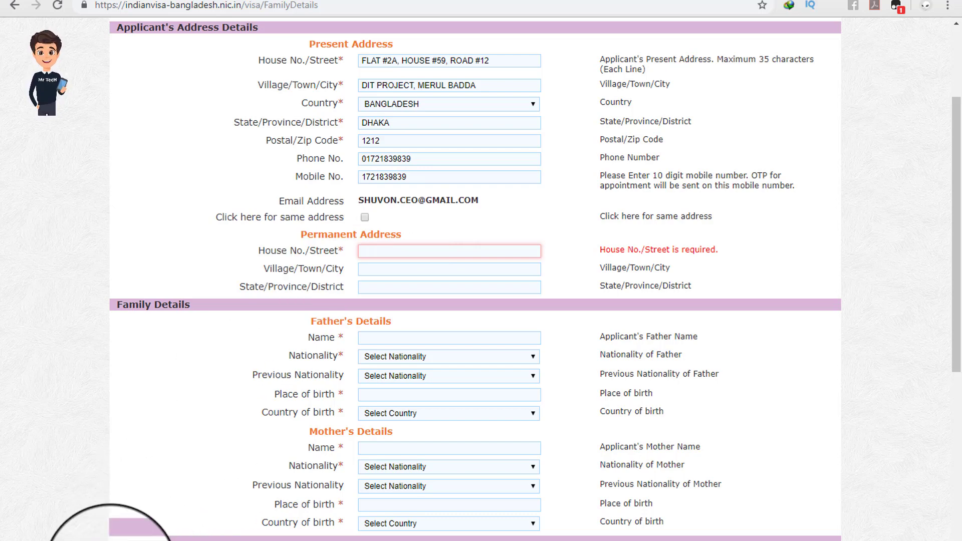
left_click(111, 540)
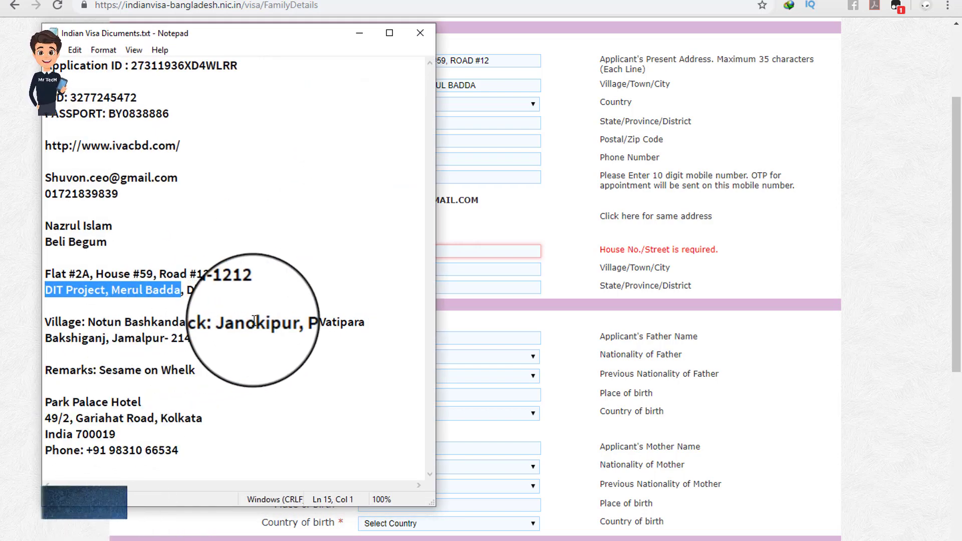
left_click_drag(186, 321, 45, 322)
right_click(80, 325)
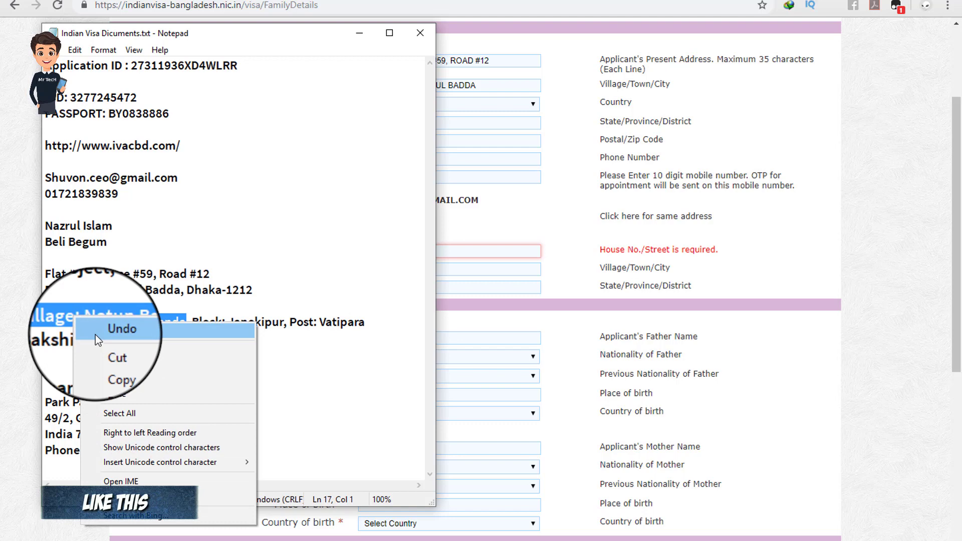
left_click(124, 371)
left_click(359, 33)
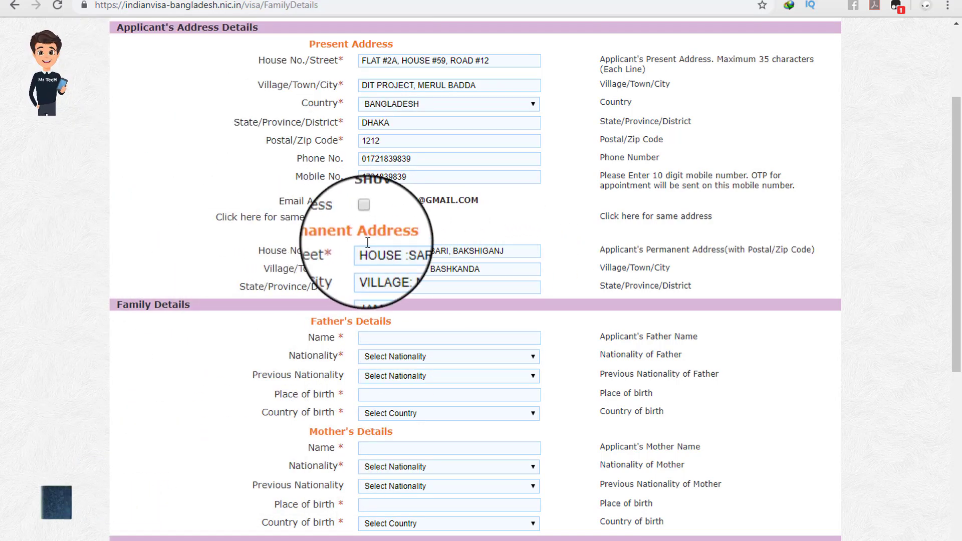
scroll(407, 251, "down", 3)
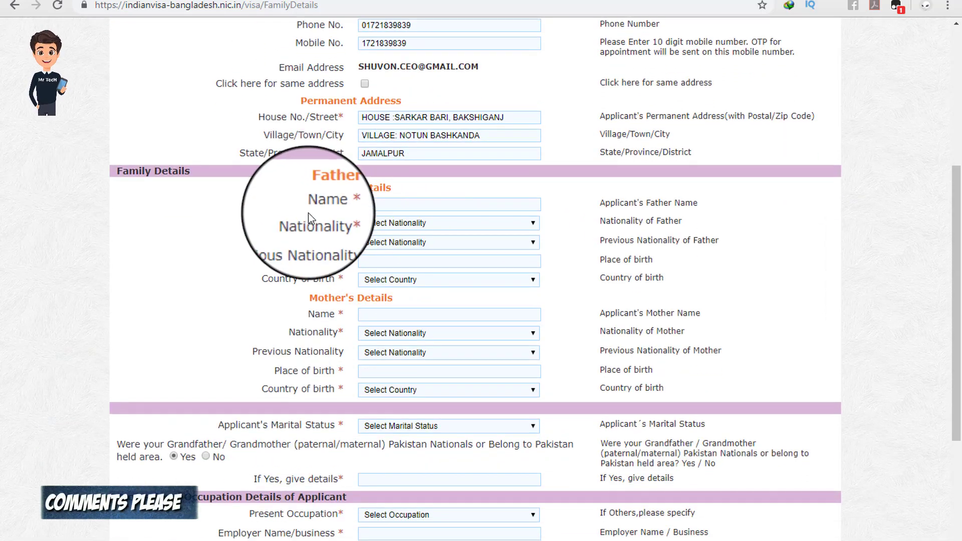
Step: Enter the father's name and set his nationality and previous nationality to BANGLADESH
left_click_drag(322, 187, 389, 186)
left_click(409, 191)
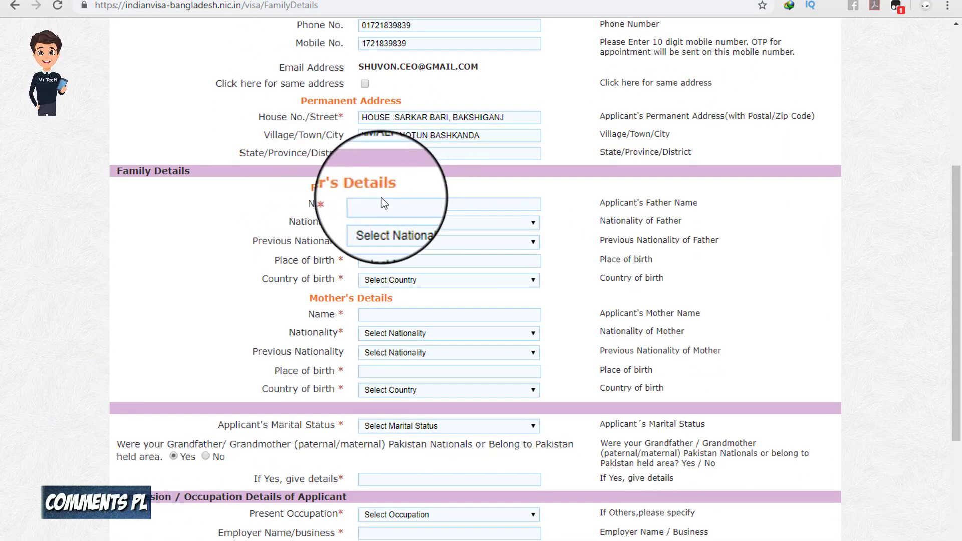
left_click(376, 205)
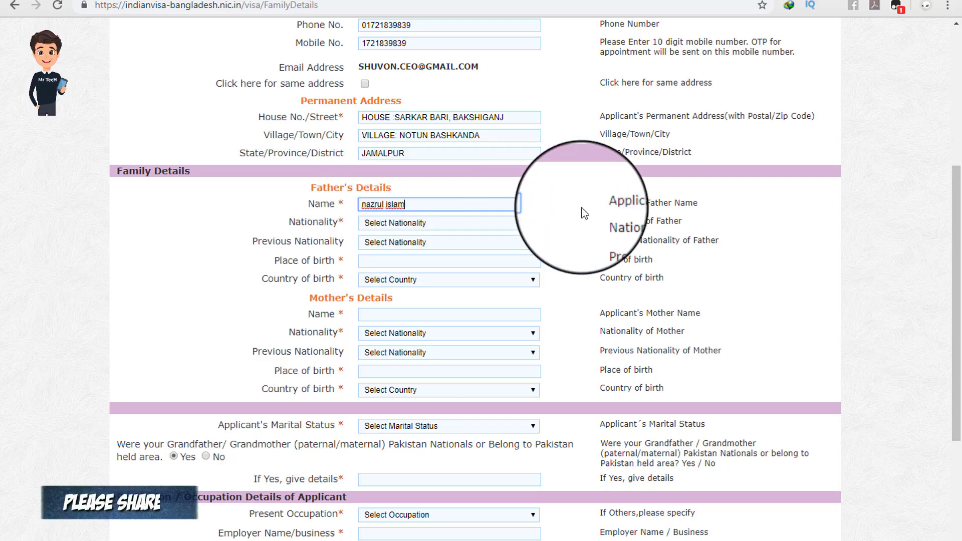
left_click(440, 225)
left_click(418, 430)
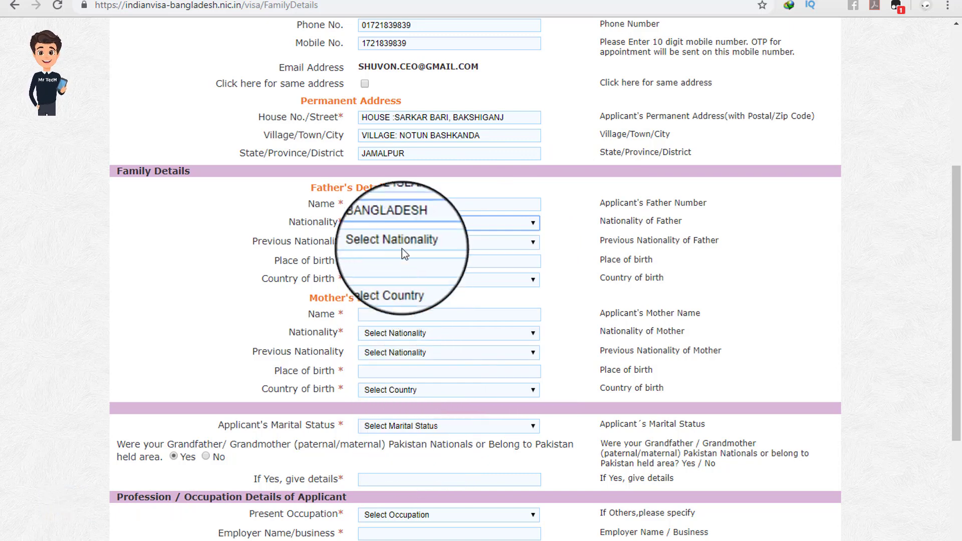
left_click(384, 242)
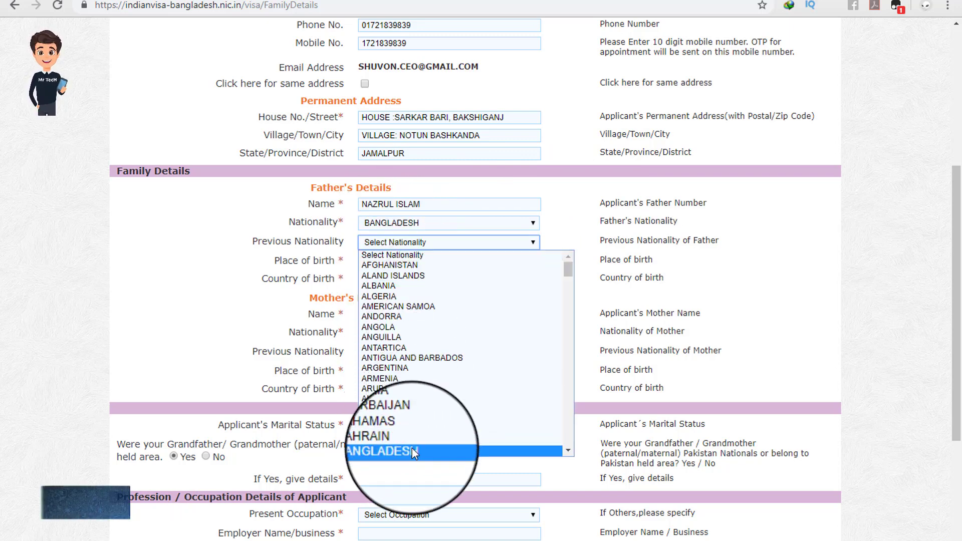
left_click(412, 448)
Step: Give the father's birthplace as Jamalpur with BANGLADESH as country of birth
left_click(396, 260)
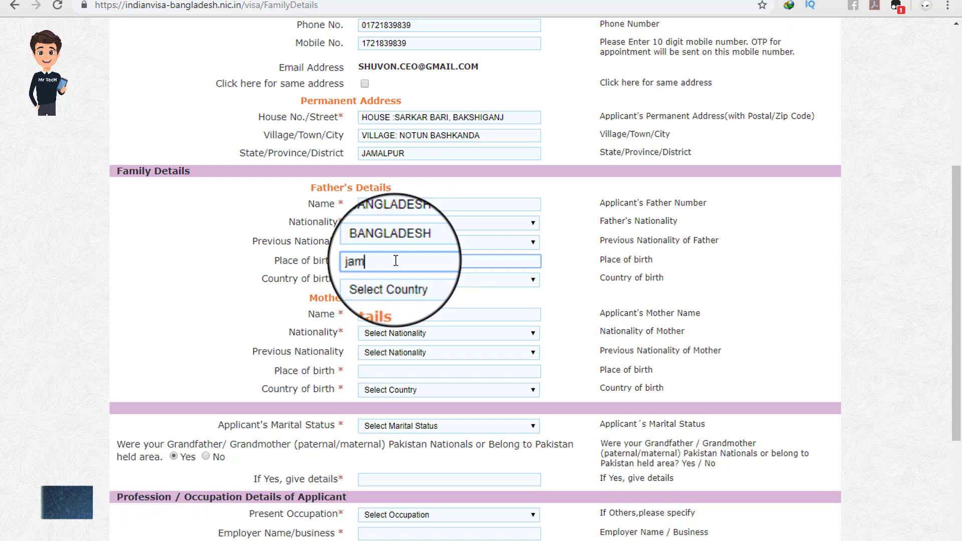
left_click(401, 279)
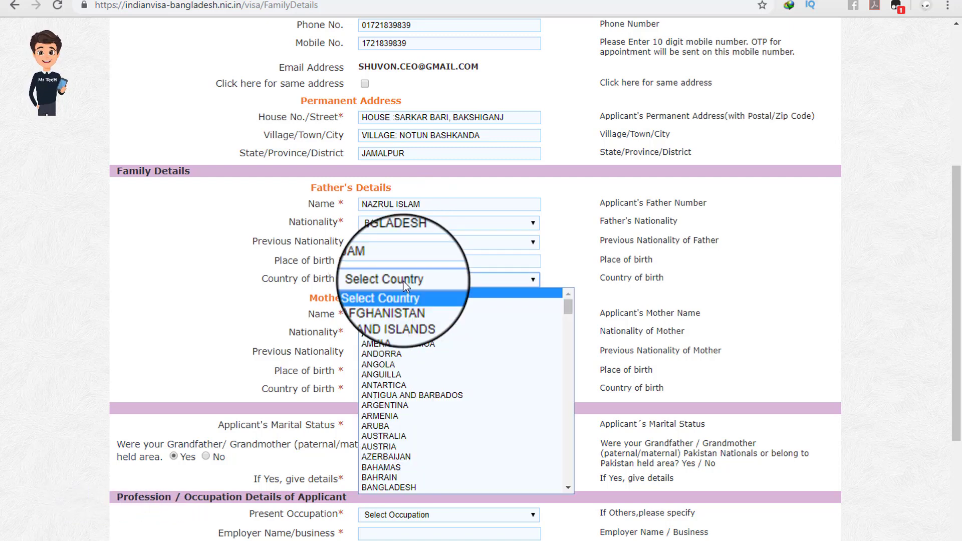
left_click(414, 488)
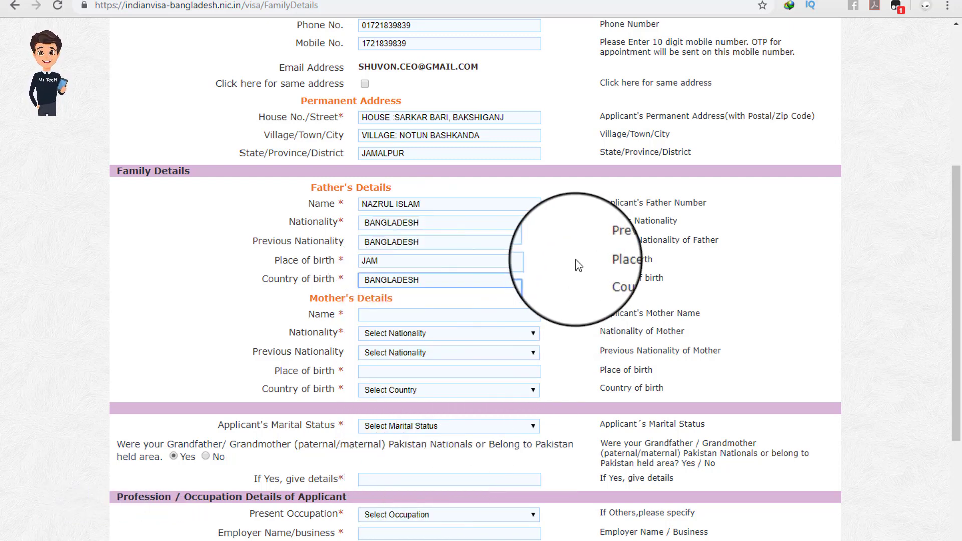
left_click(402, 260)
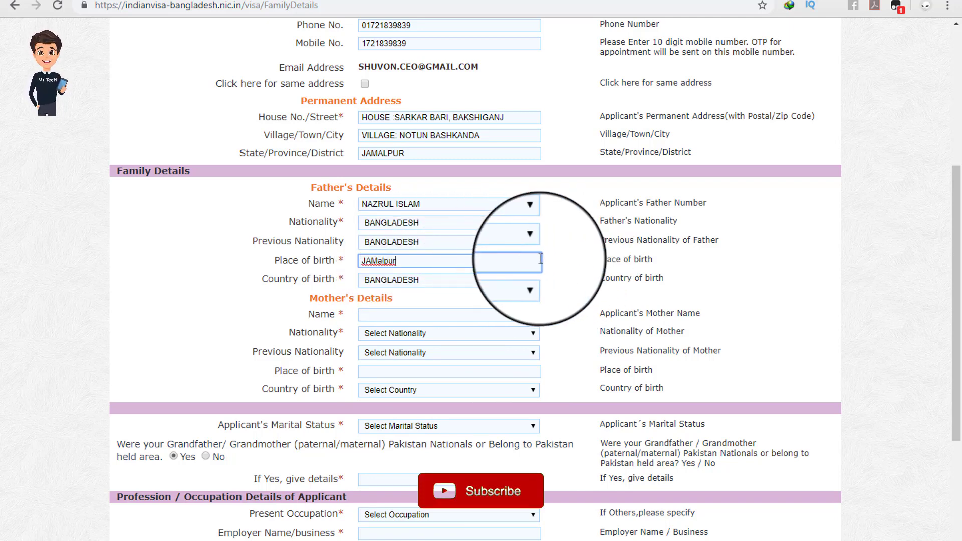
Step: Enter the mother's name and set her nationality and previous nationality to BANGLADESH
scroll(569, 261, "down", 1)
left_click(387, 247)
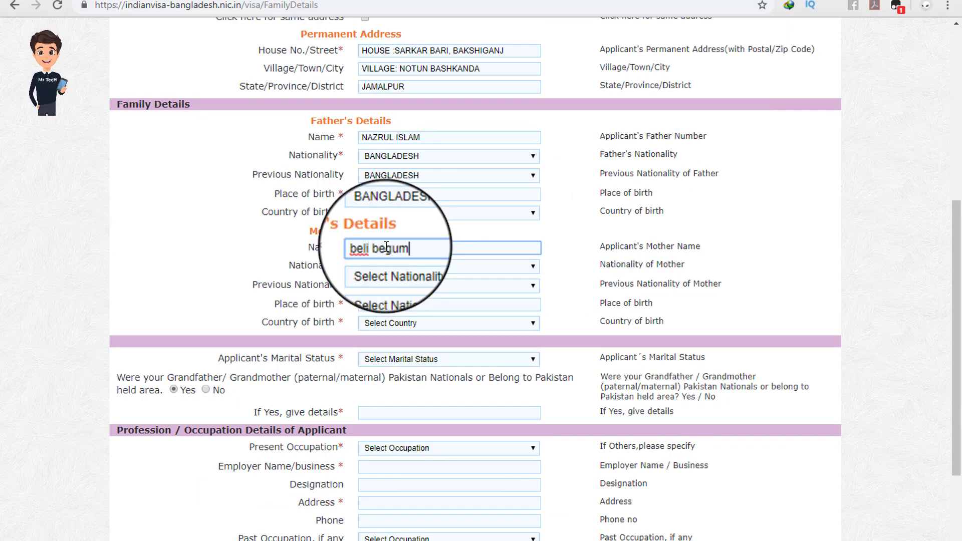
left_click(420, 270)
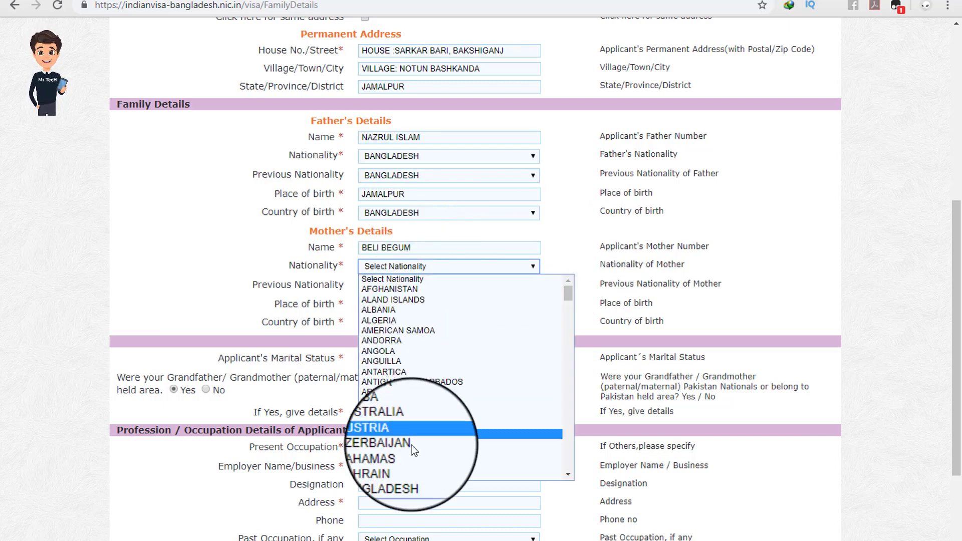
left_click(418, 475)
left_click(401, 285)
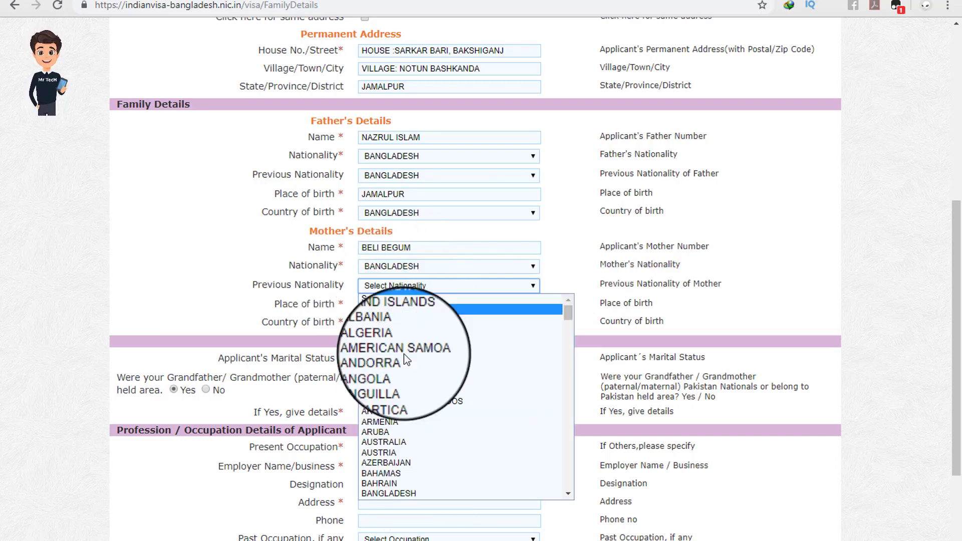
left_click(421, 495)
Step: Enter rangpur as the mother's place of birth with BANGLADESH as country of birth
left_click(400, 303)
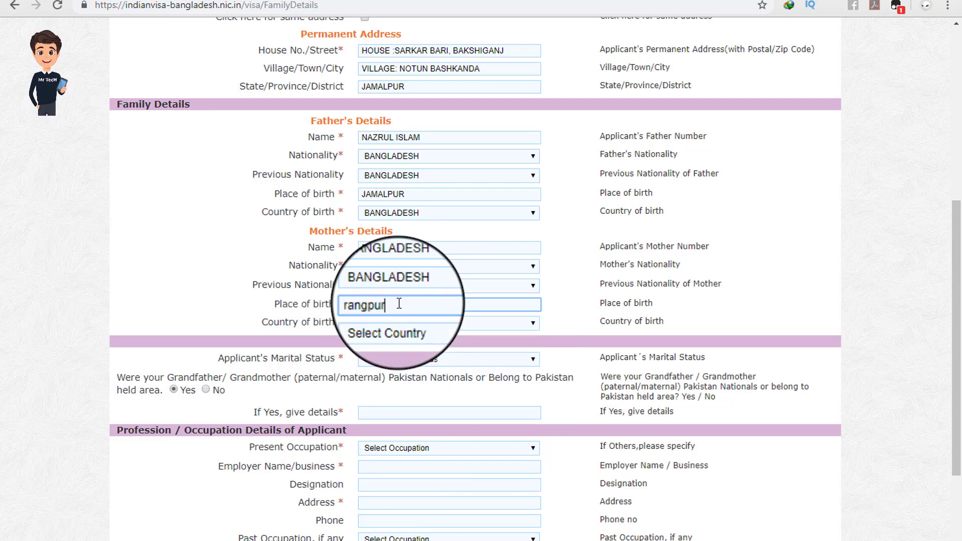
type("rangpur")
left_click(431, 322)
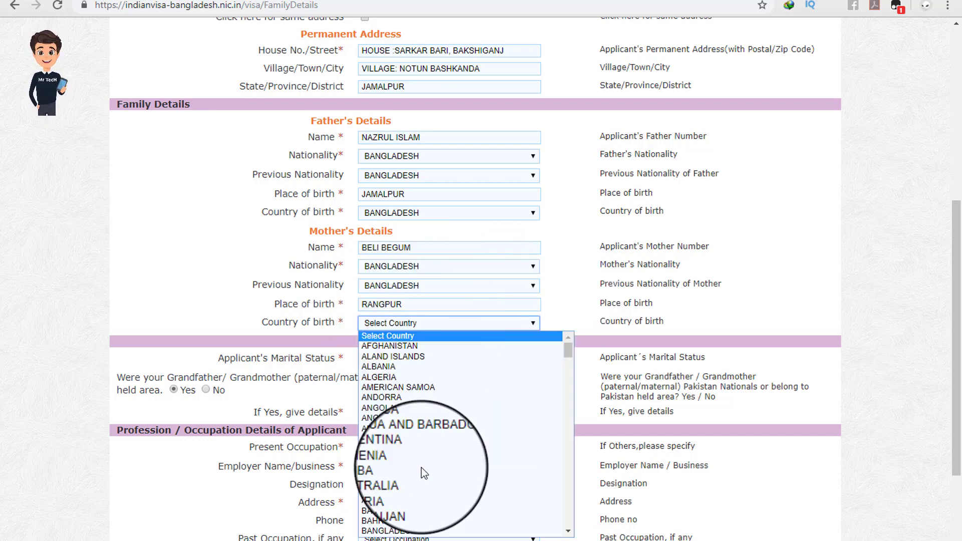
left_click(416, 530)
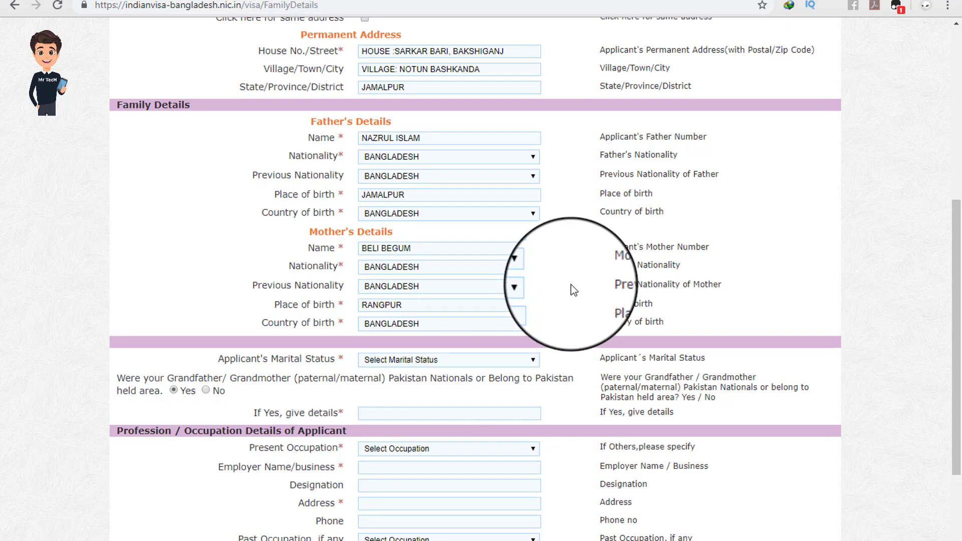
scroll(570, 284, "up", 1)
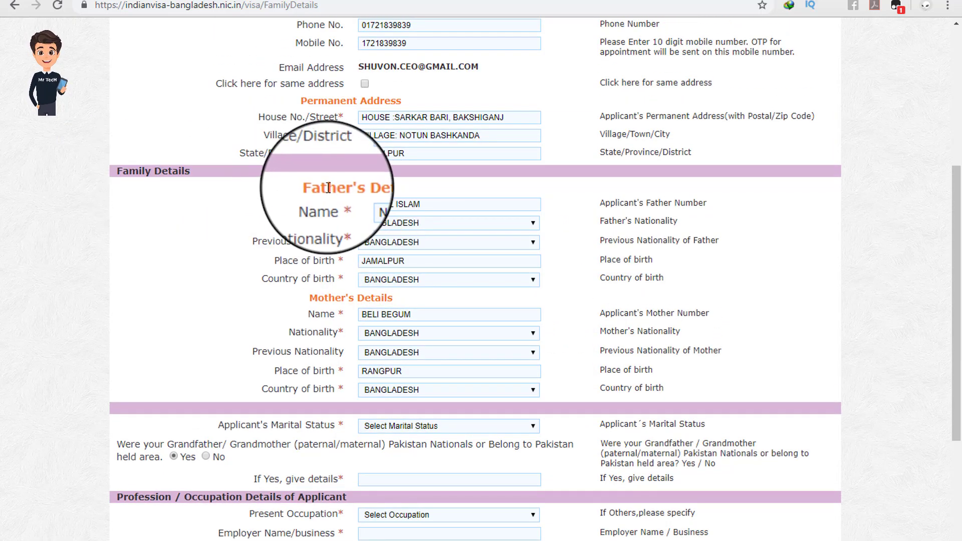
left_click_drag(311, 188, 380, 200)
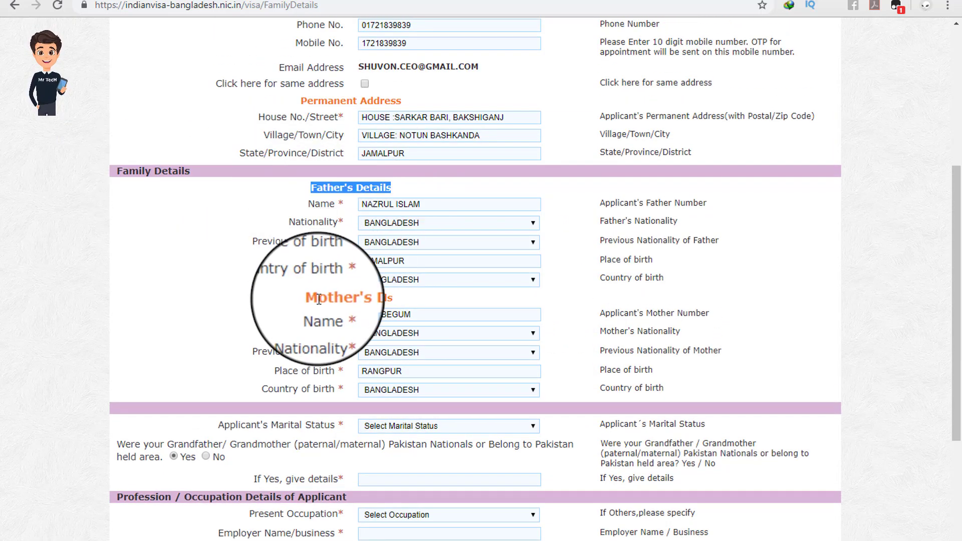
left_click_drag(310, 298, 381, 298)
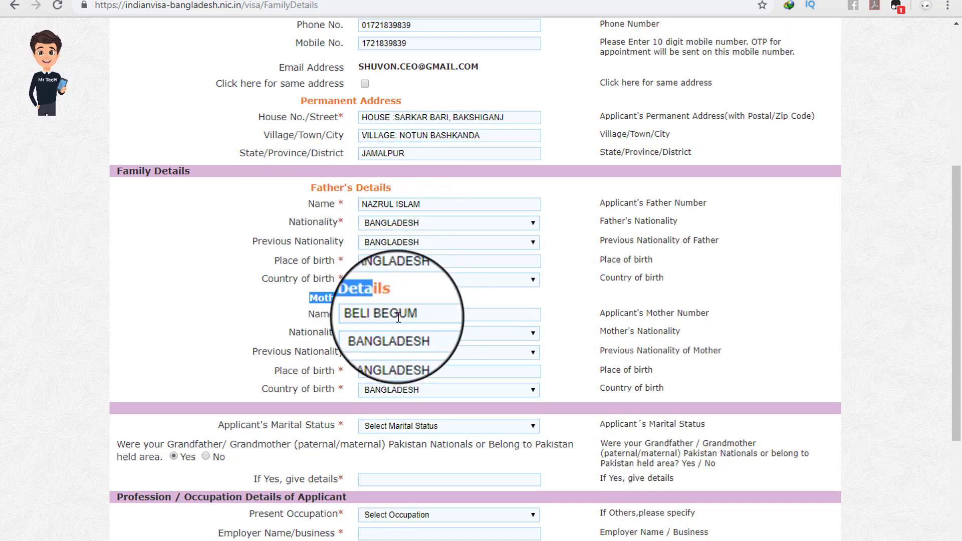
scroll(430, 278, "down", 2)
scroll(426, 279, "down", 1)
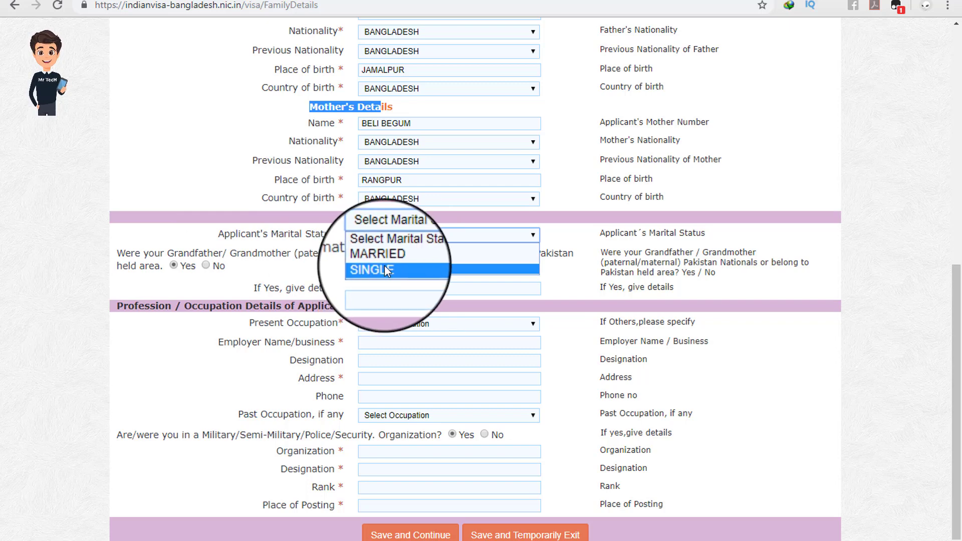
Step: Choose SINGLE marital status and answer No to the Pakistan-nationals grandparents question
left_click(384, 269)
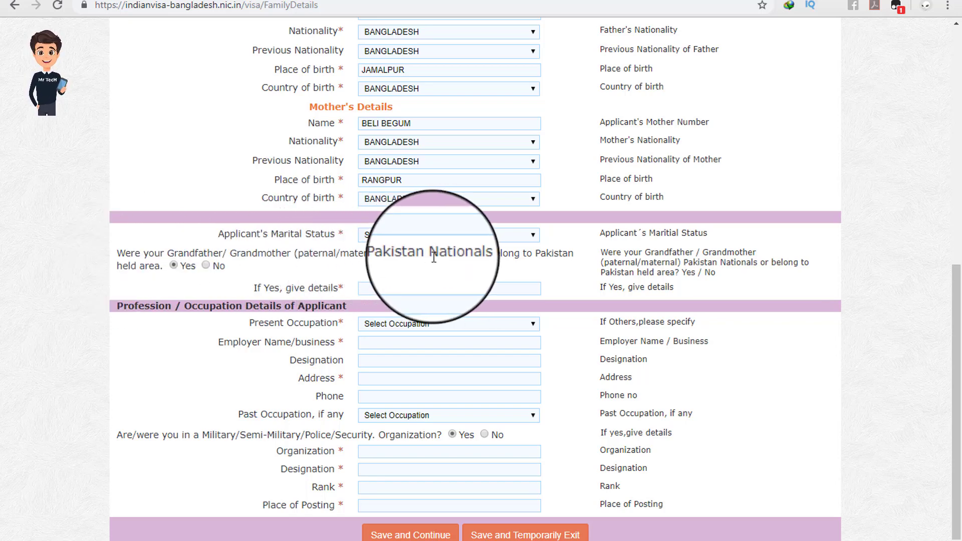
left_click(206, 266)
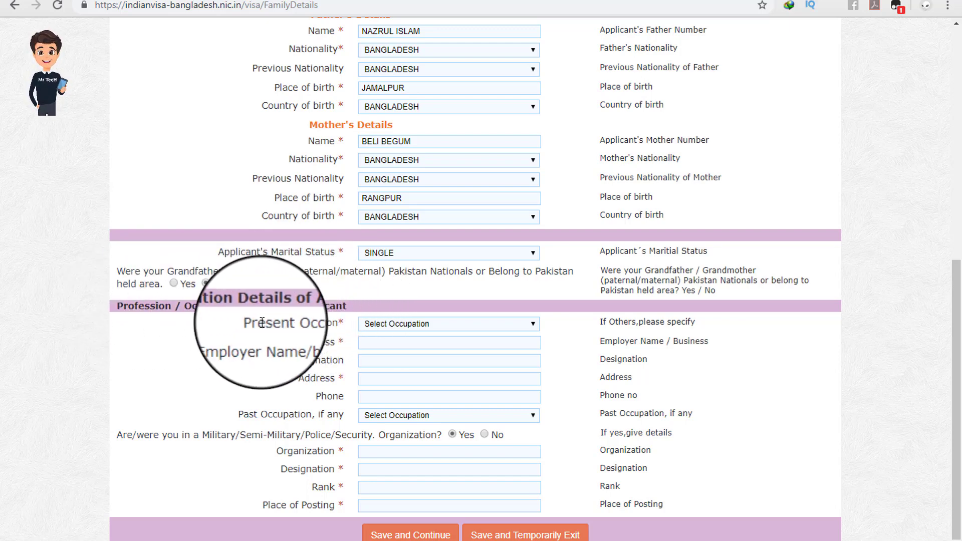
Step: Set the applicant's present occupation to STUDENT
left_click_drag(258, 324, 314, 325)
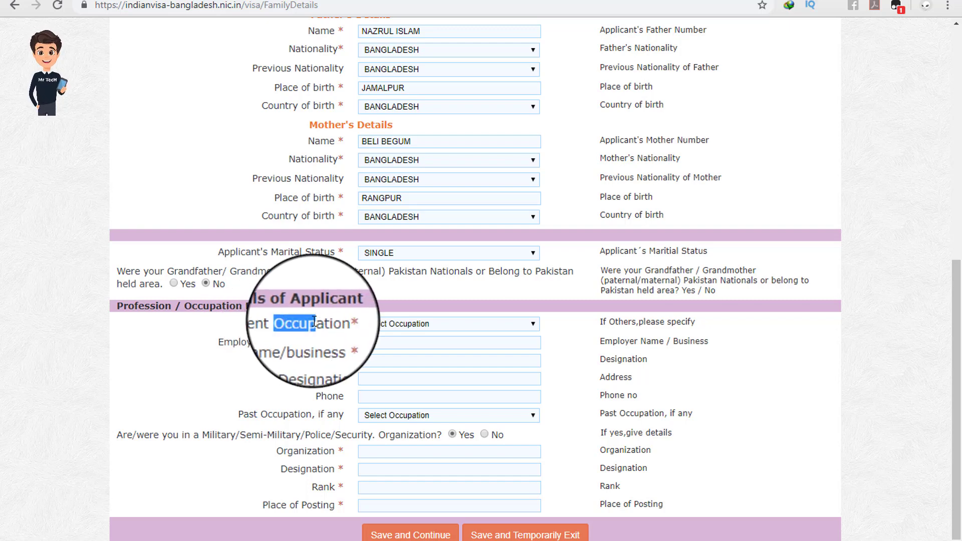
left_click(325, 324)
left_click(383, 326)
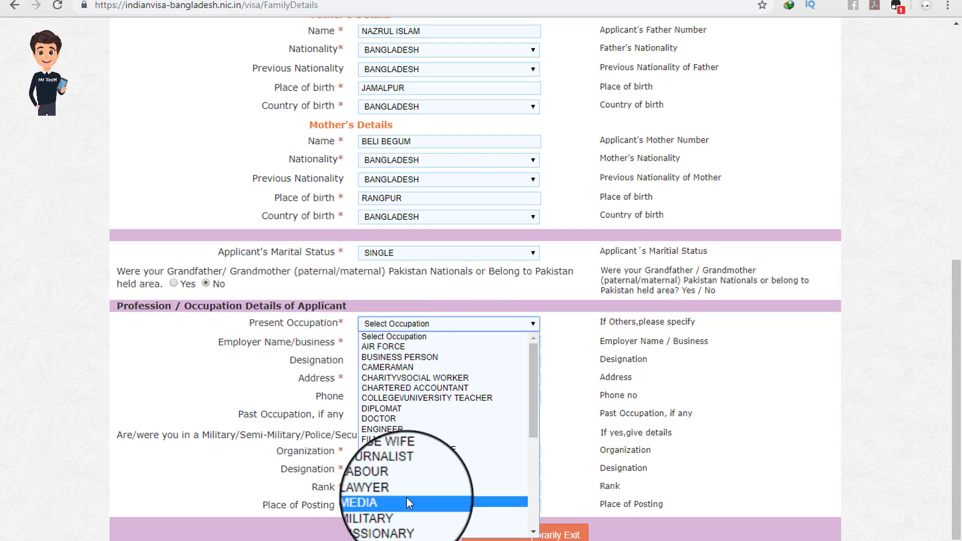
scroll(406, 495, "down", 5)
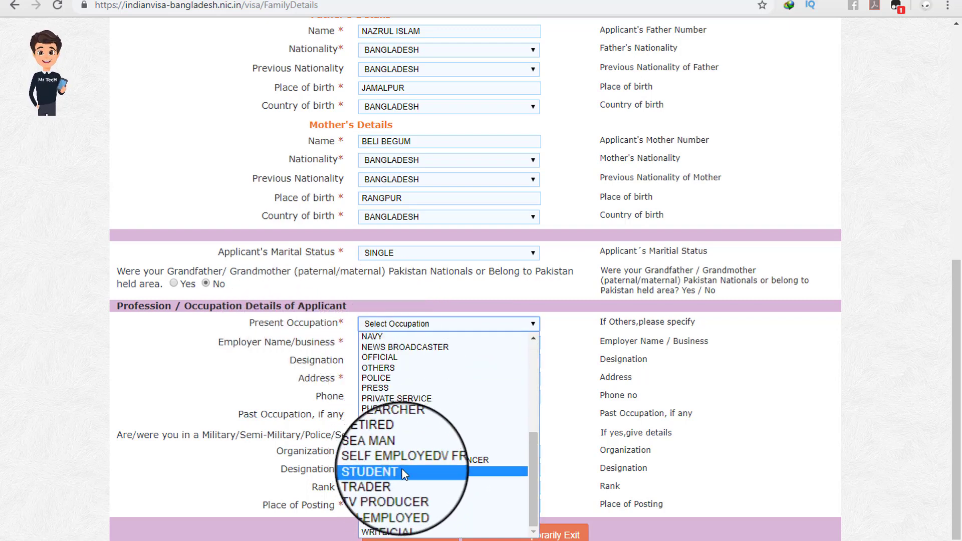
left_click(402, 469)
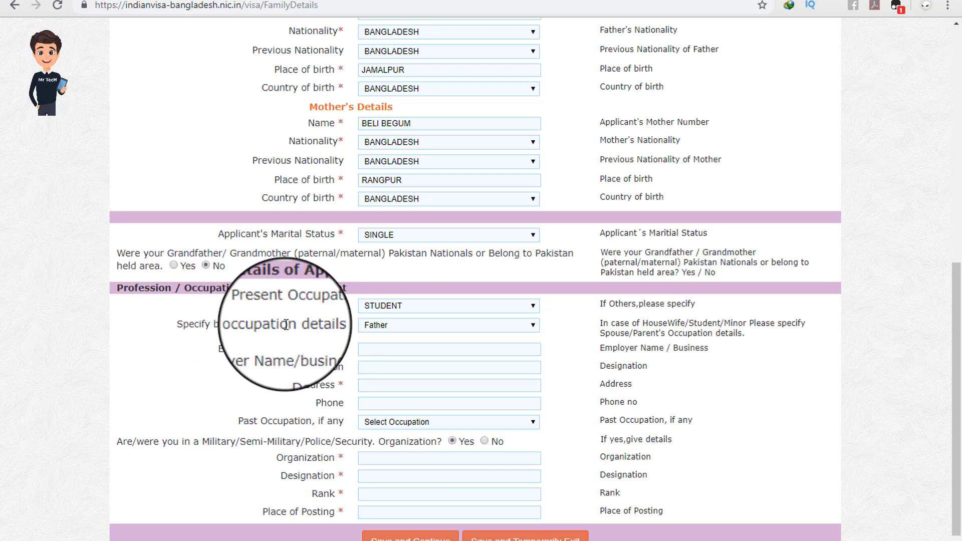
Step: Specify occupation details of the Father, with employer name MR TECH BANGLA
left_click(390, 326)
left_click(384, 348)
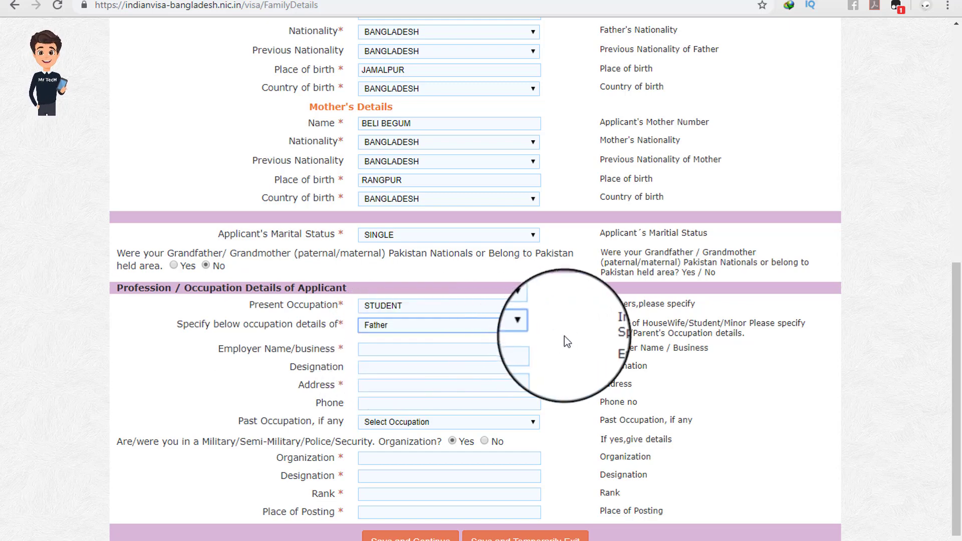
scroll(547, 323, "down", 1)
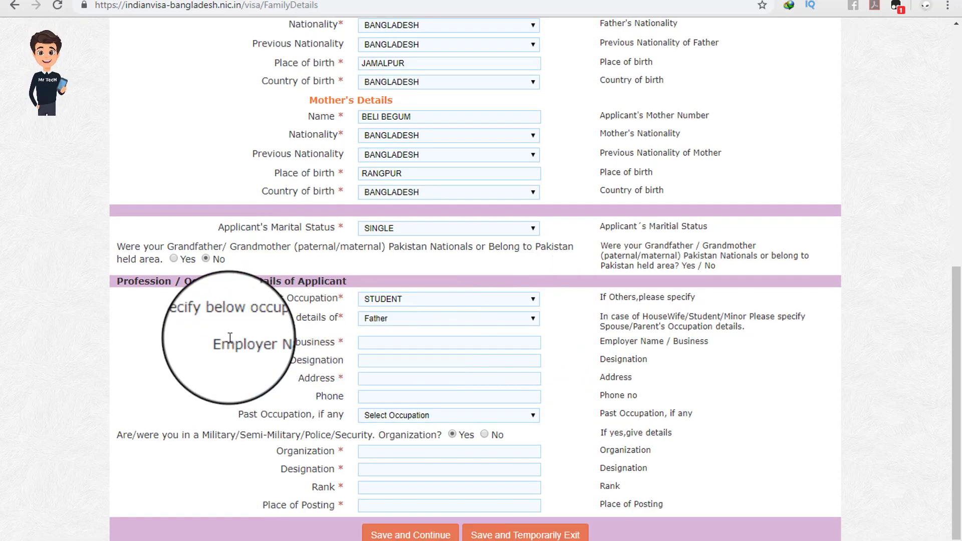
left_click_drag(224, 343, 326, 342)
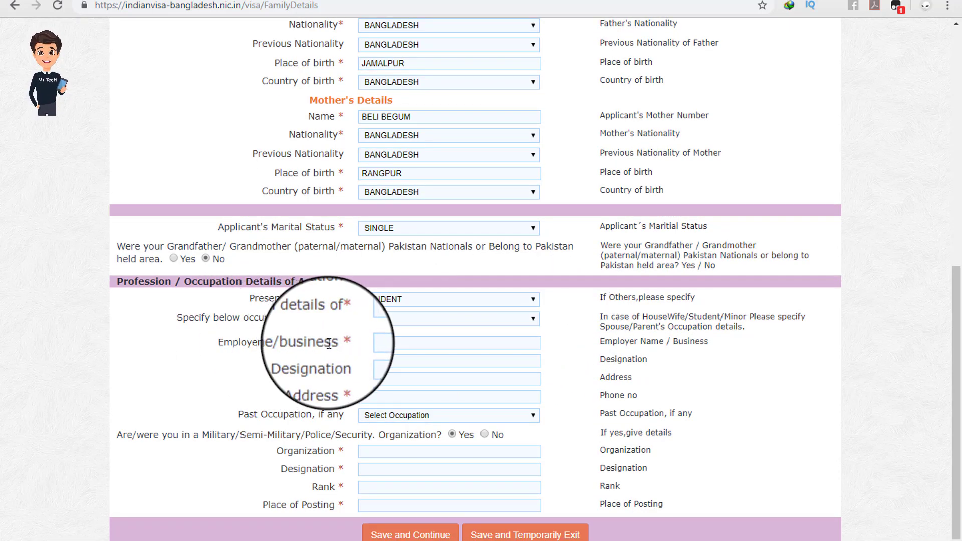
left_click(329, 344)
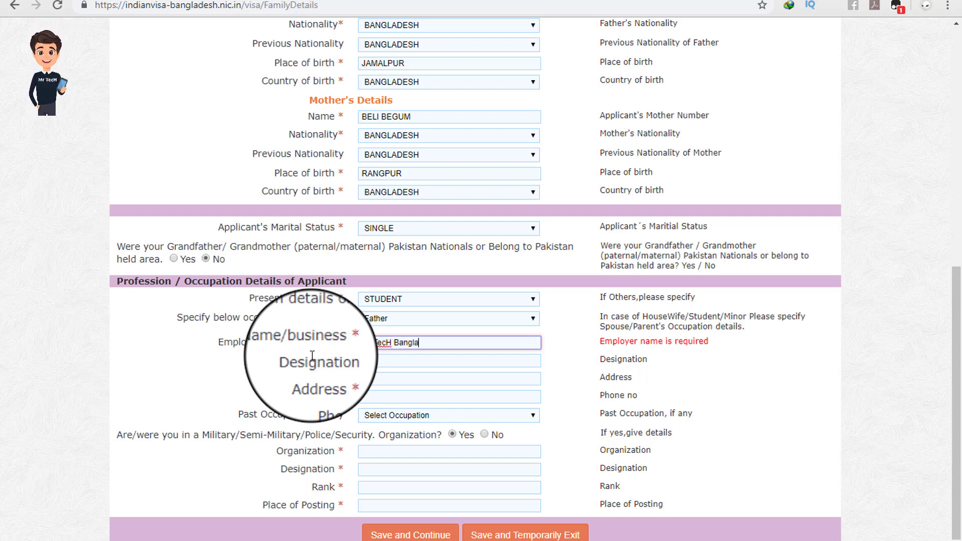
left_click(565, 349)
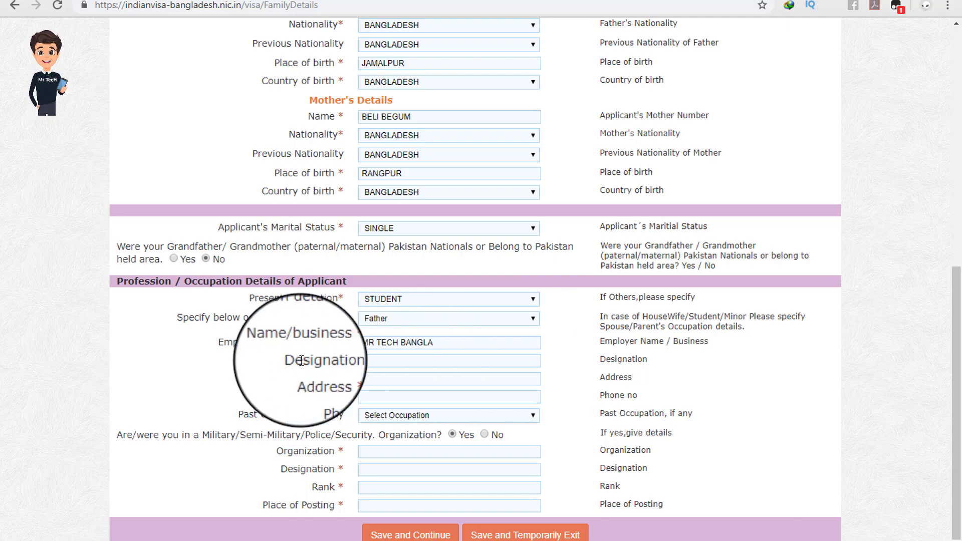
scroll(351, 361, "up", 3)
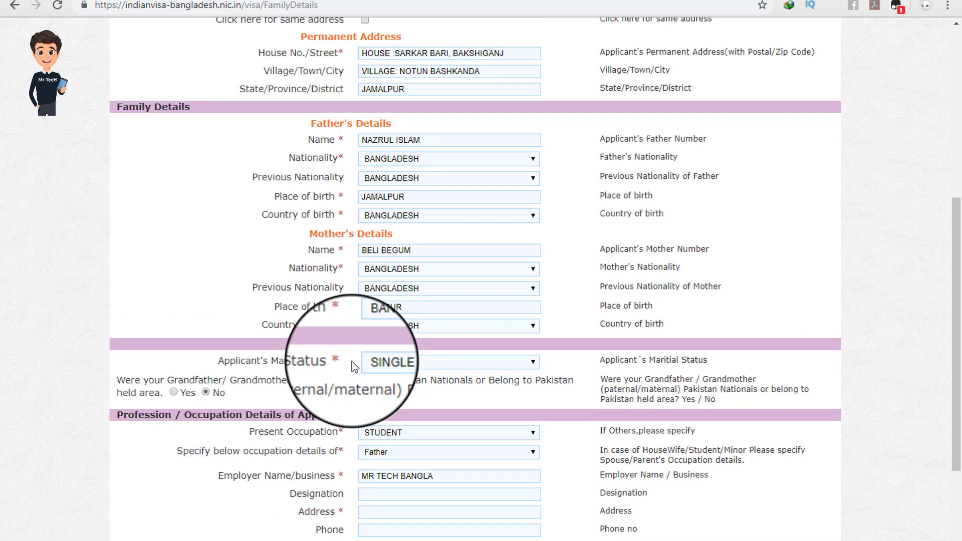
scroll(351, 362, "down", 3)
scroll(386, 385, "up", 7)
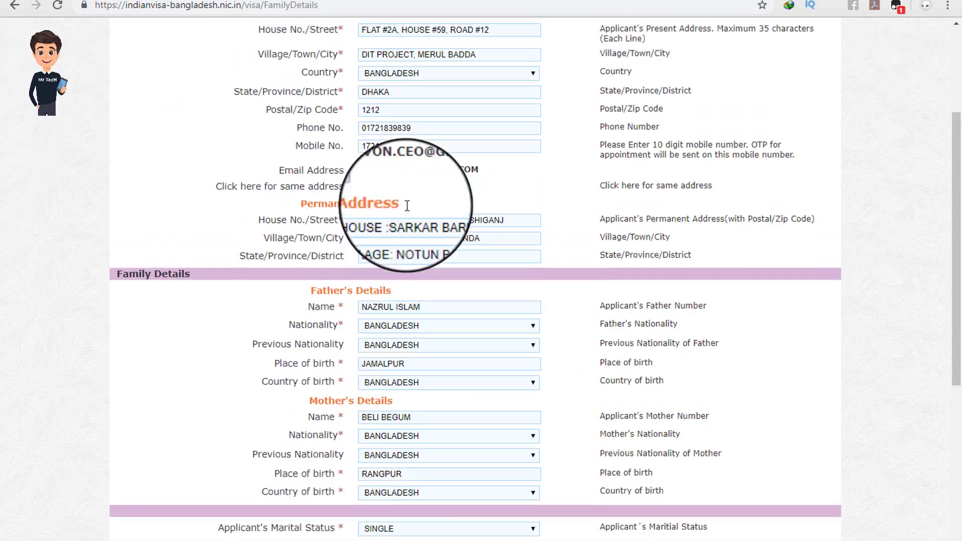
scroll(314, 377, "down", 7)
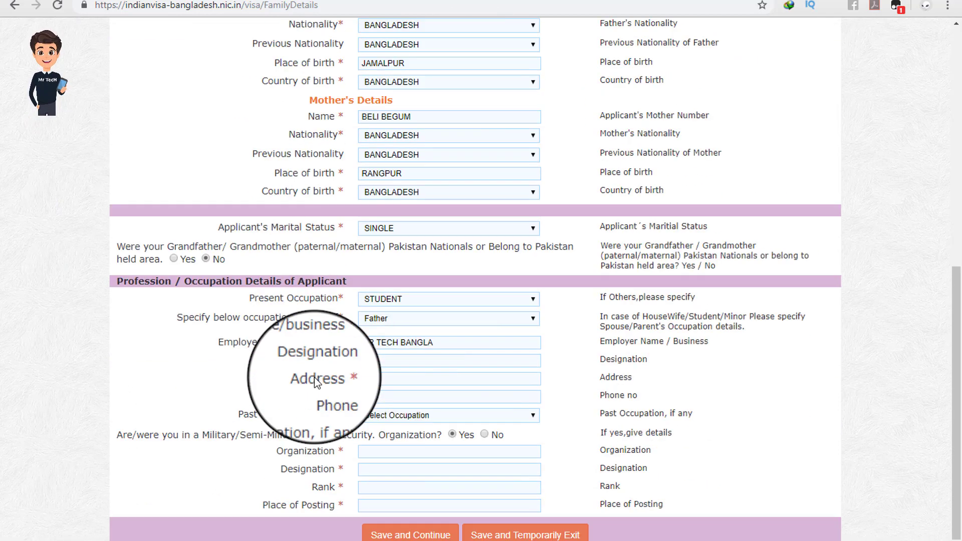
Step: Copy the address lines from the saved notes and leave the past occupation unset
left_click(116, 540)
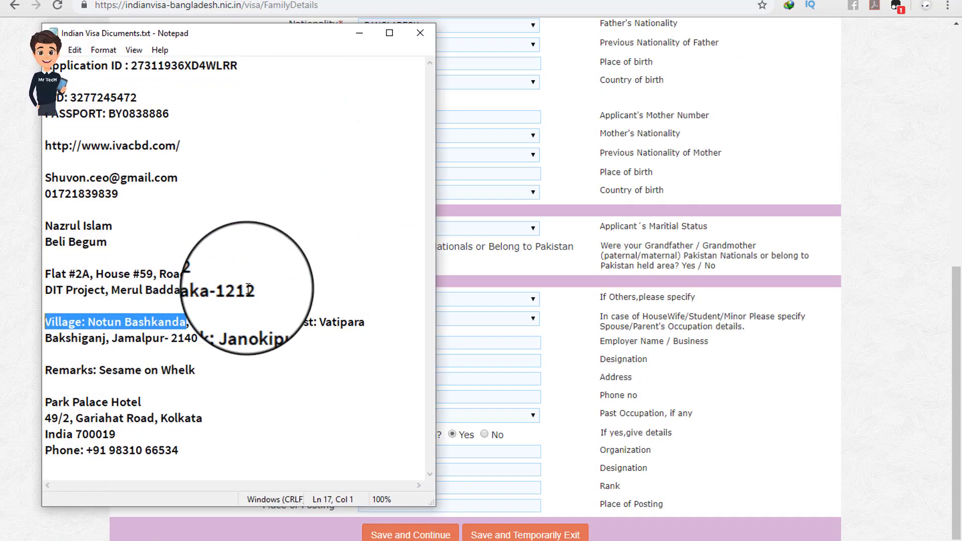
left_click_drag(261, 290, 43, 277)
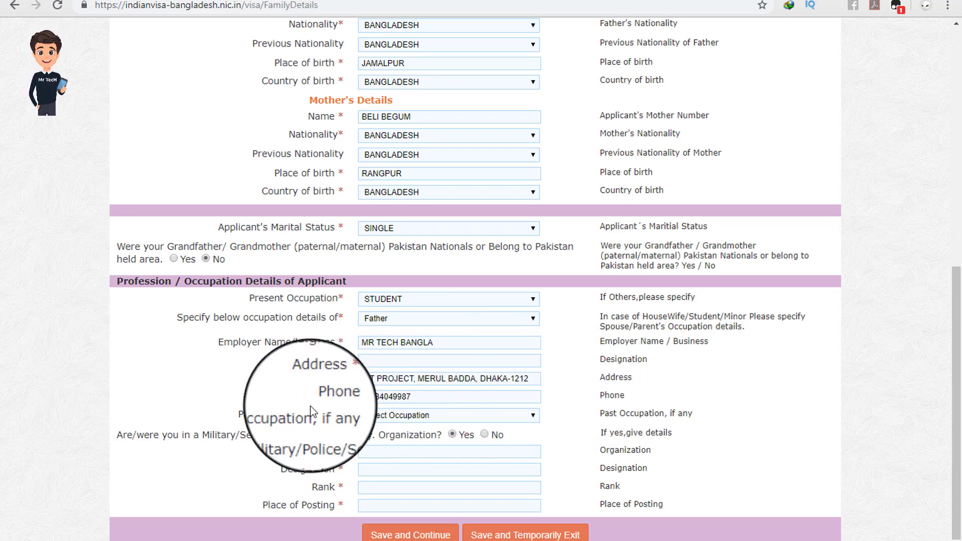
left_click(374, 422)
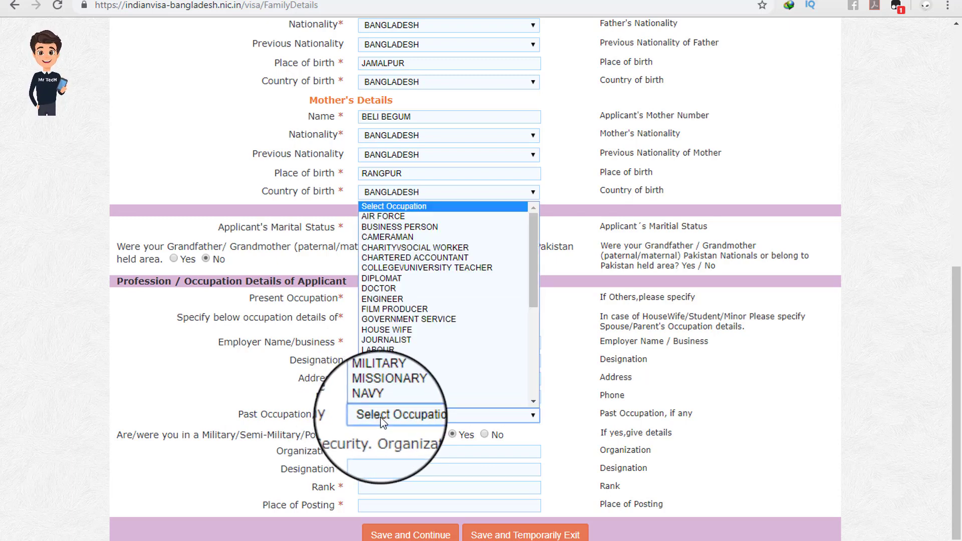
scroll(441, 370, "down", 5)
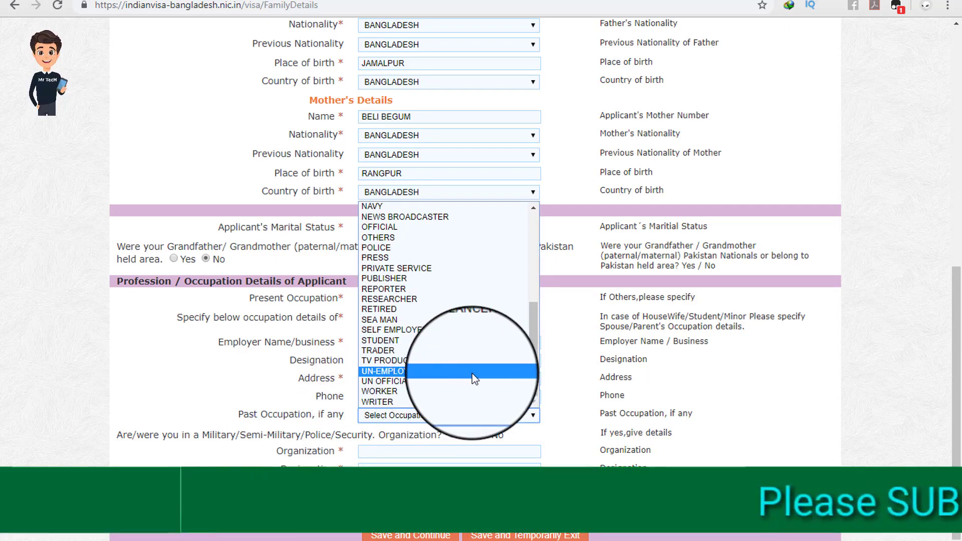
left_click(570, 365)
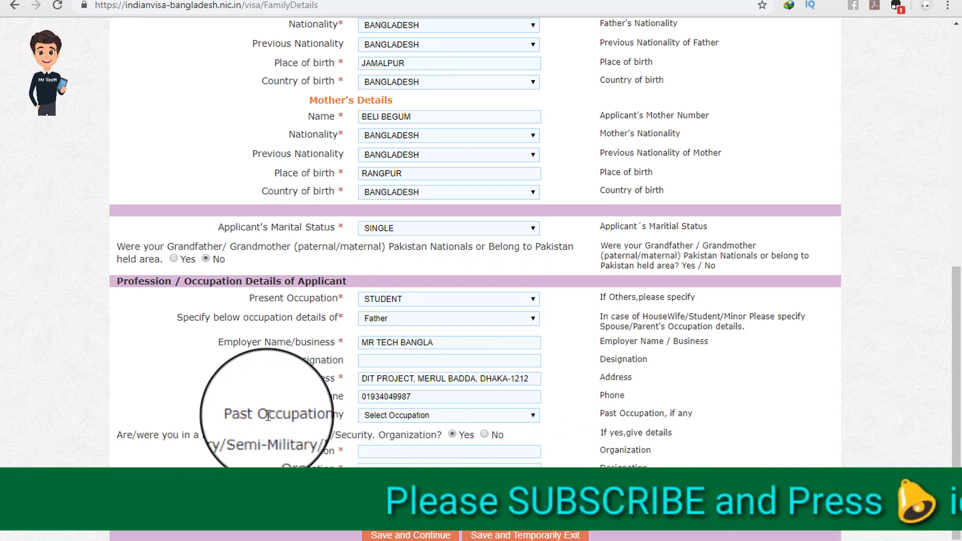
Step: Answer No to the military-service question and Save and Continue to the Visa Details Form
left_click_drag(133, 435, 326, 436)
left_click(369, 439)
left_click(328, 437)
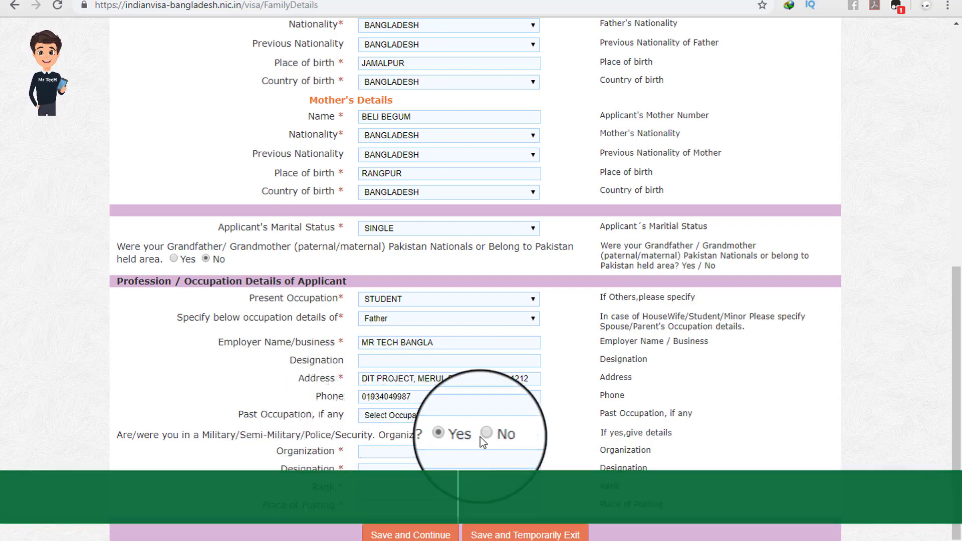
scroll(485, 435, "up", 1)
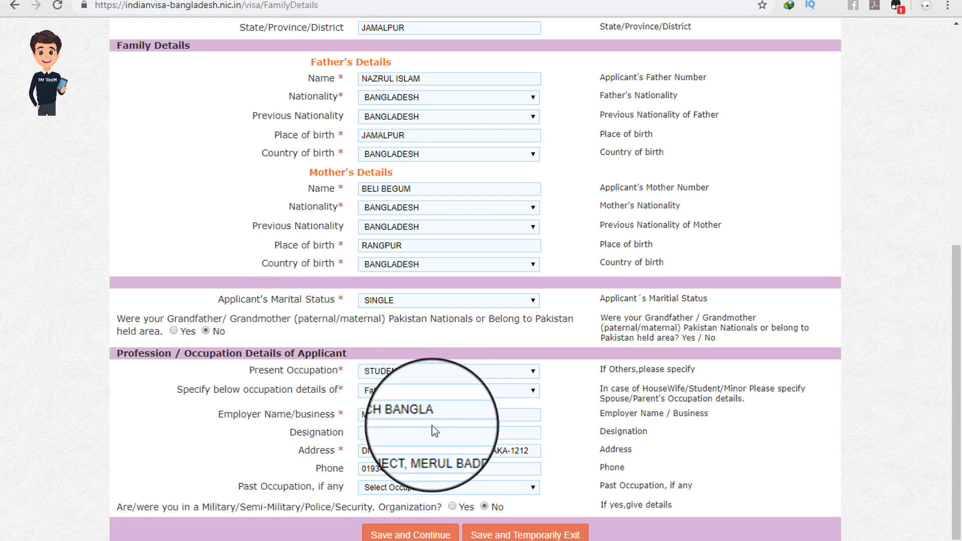
scroll(431, 425, "up", 5)
scroll(431, 430, "up", 2)
scroll(425, 441, "down", 8)
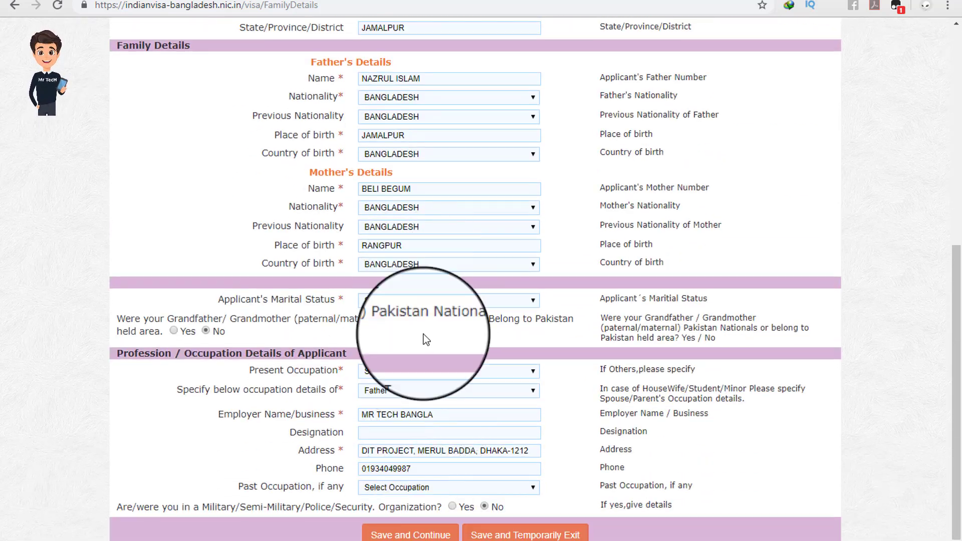
scroll(403, 421, "up", 8)
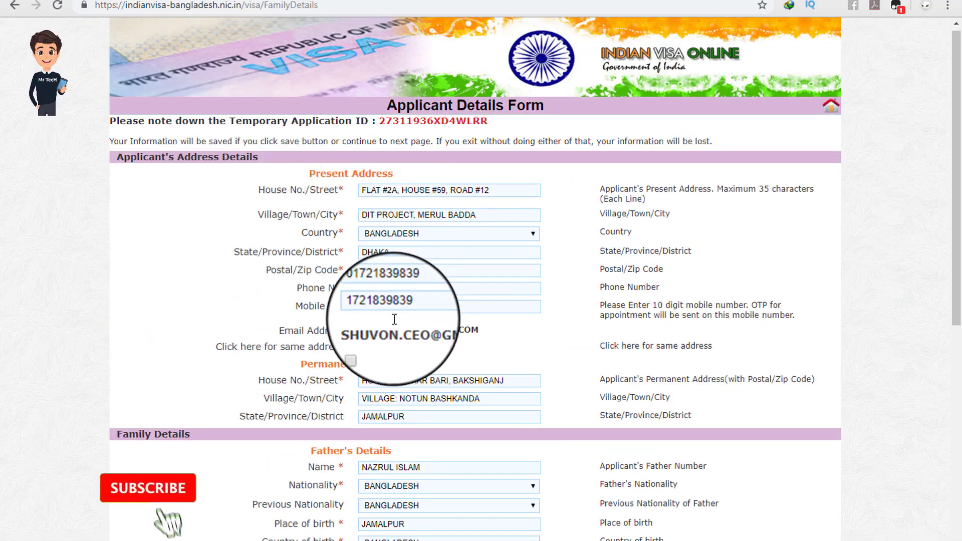
scroll(400, 378, "down", 8)
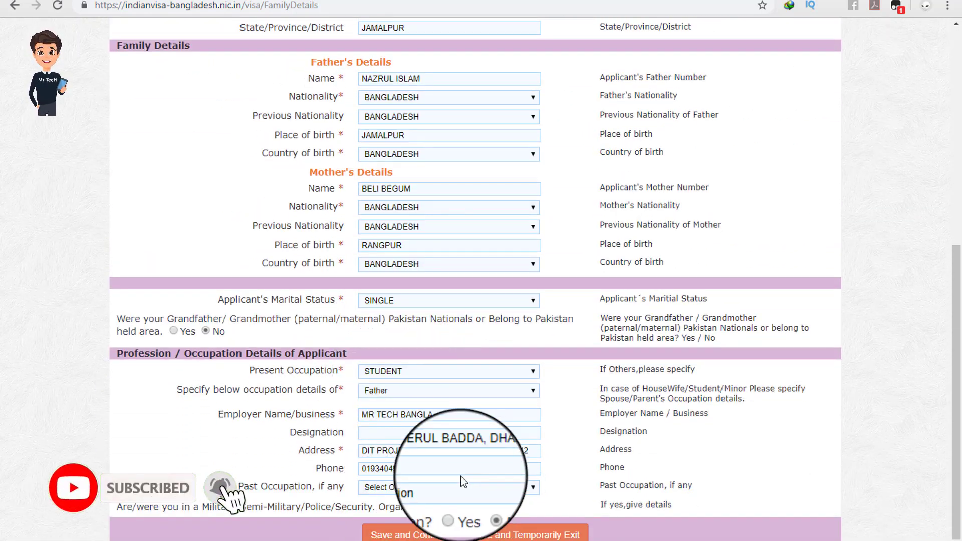
scroll(461, 475, "up", 7)
scroll(461, 472, "down", 7)
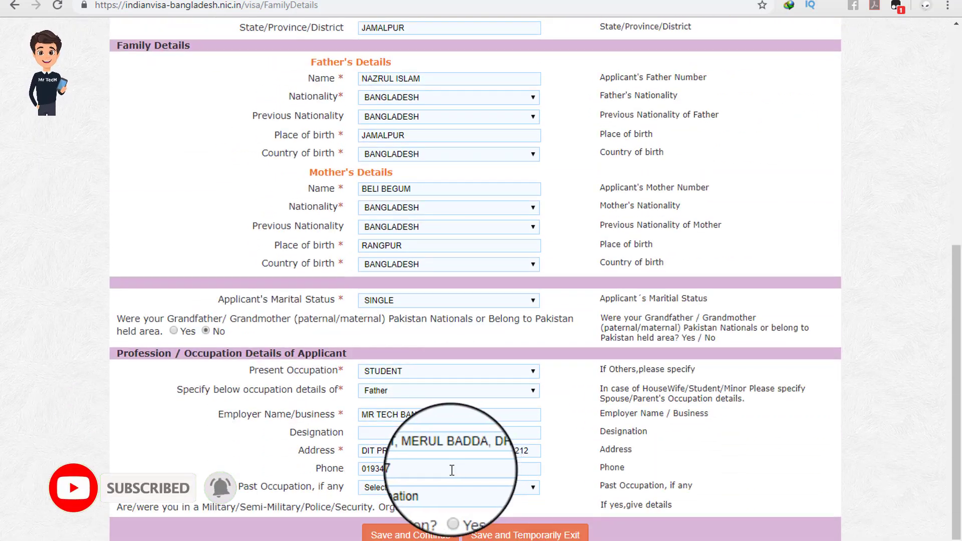
scroll(550, 346, "up", 7)
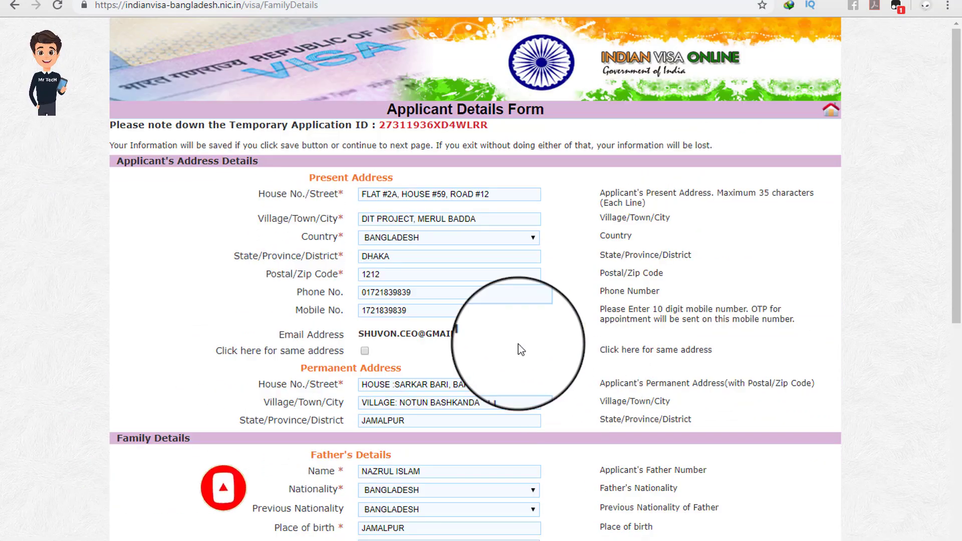
scroll(521, 349, "down", 7)
scroll(480, 324, "up", 7)
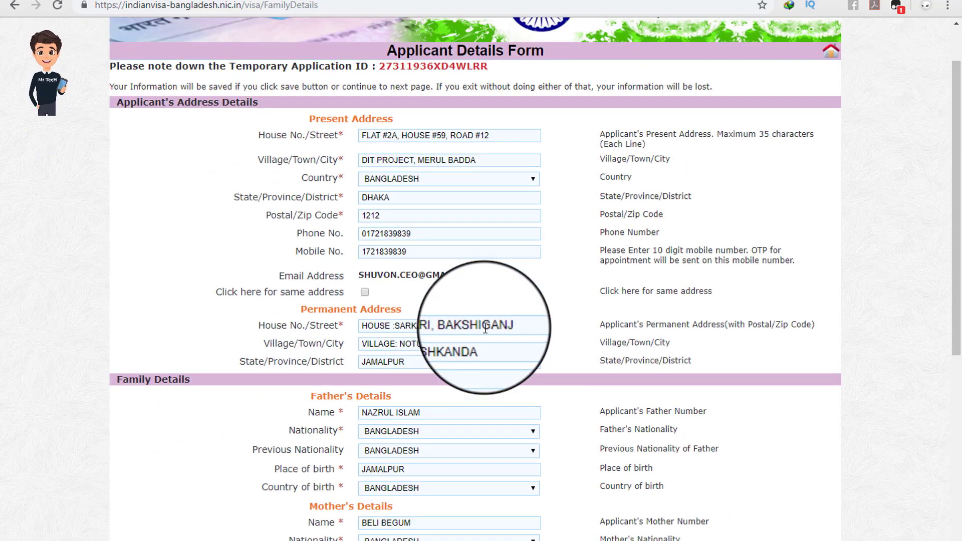
scroll(486, 329, "down", 7)
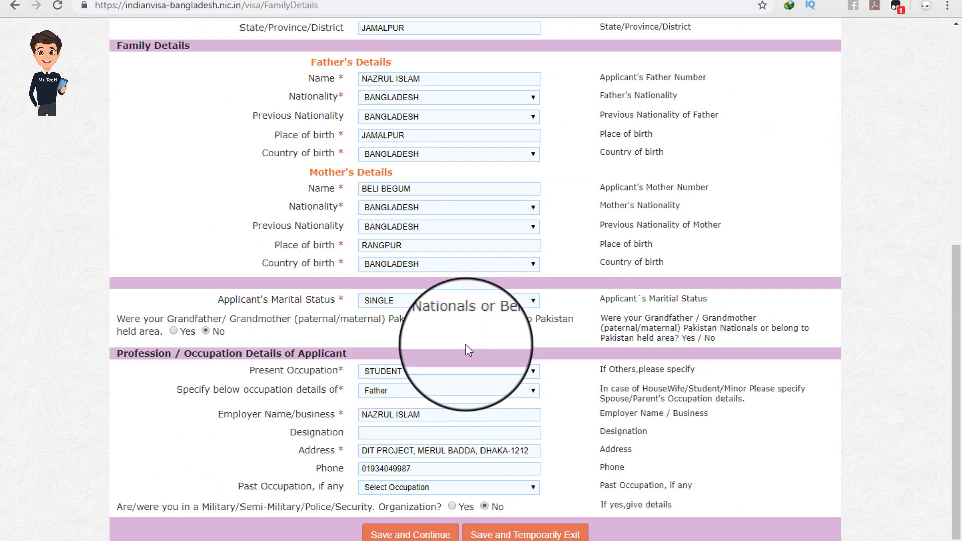
left_click(391, 536)
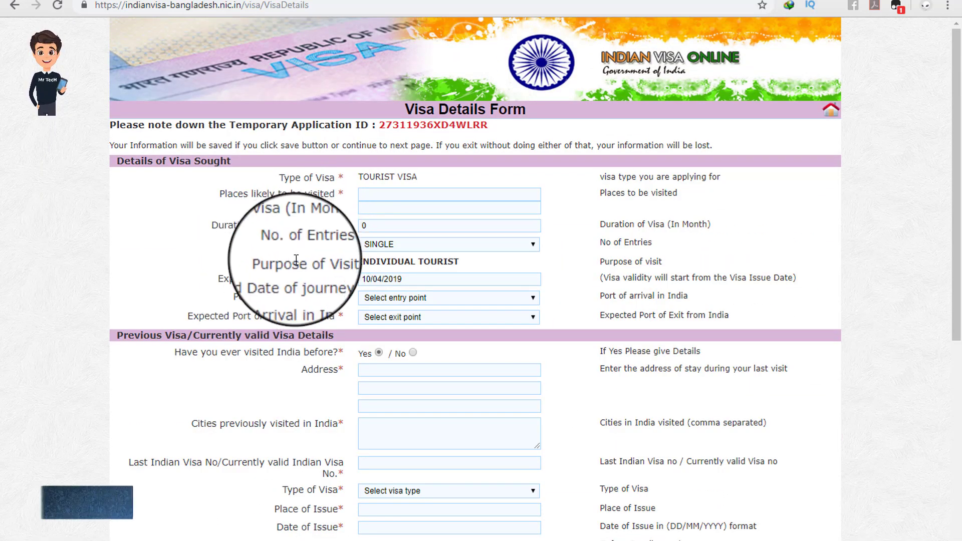
Step: Enter KOLKATA, MANALI, TAJ MAHAL, DELHI in Places likely to be visited
scroll(300, 260, "down", 7)
scroll(282, 283, "up", 7)
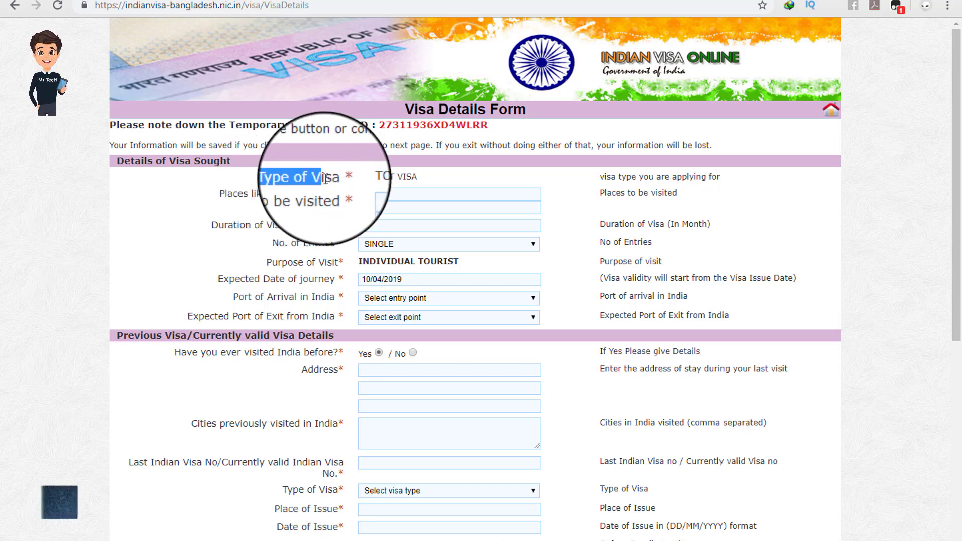
left_click_drag(245, 194, 328, 194)
left_click(332, 193)
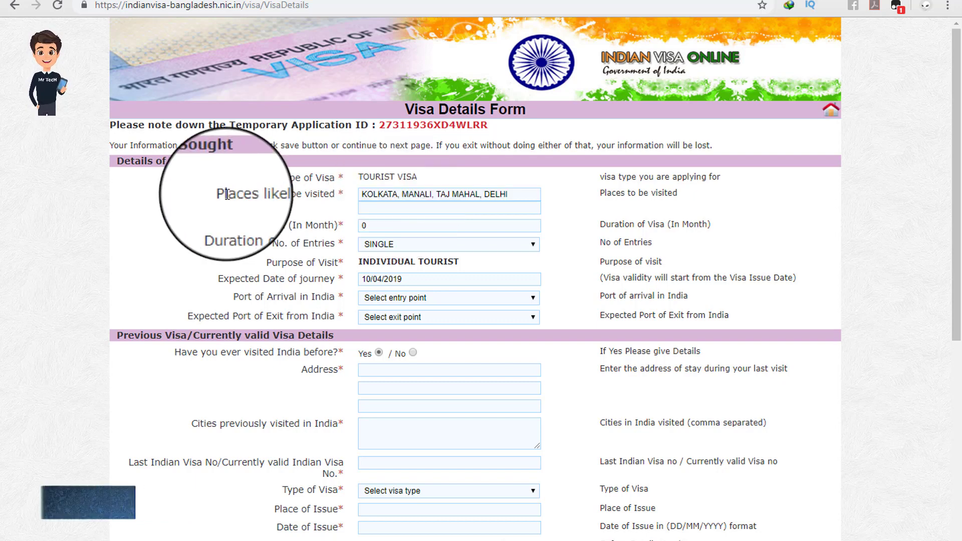
left_click_drag(225, 194, 329, 194)
left_click(330, 193)
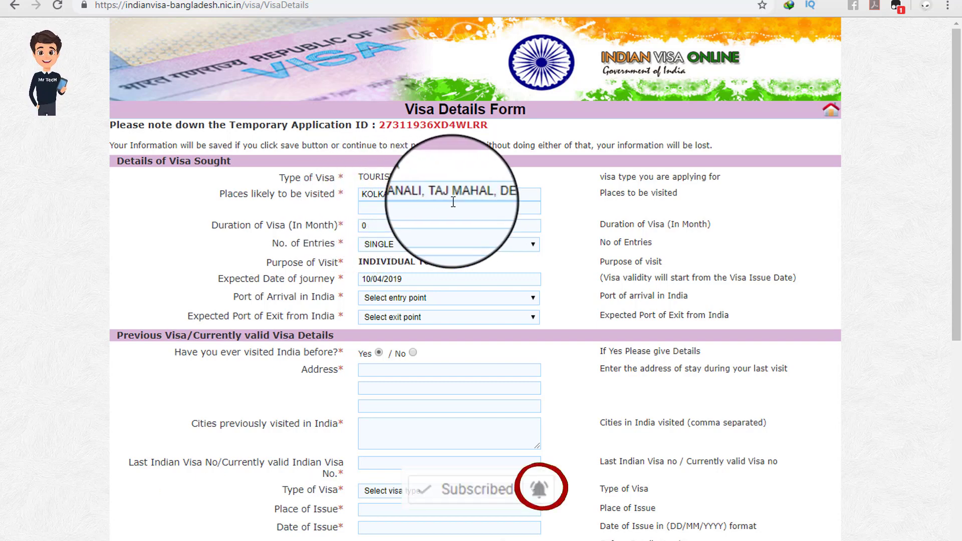
scroll(505, 218, "down", 1)
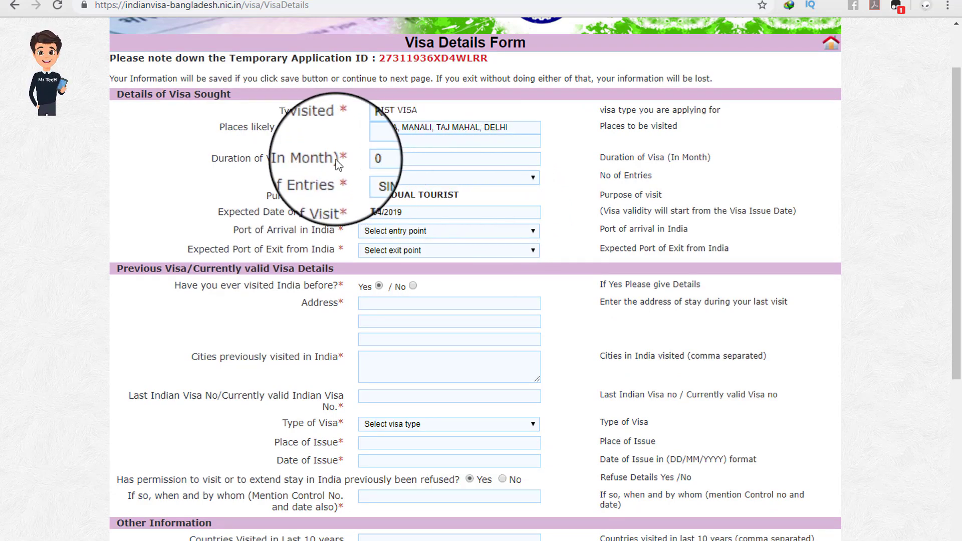
Step: Change Duration of Visa from 0 to 12 months and choose MULTIPLE entries
left_click_drag(373, 159, 349, 159)
type("12")
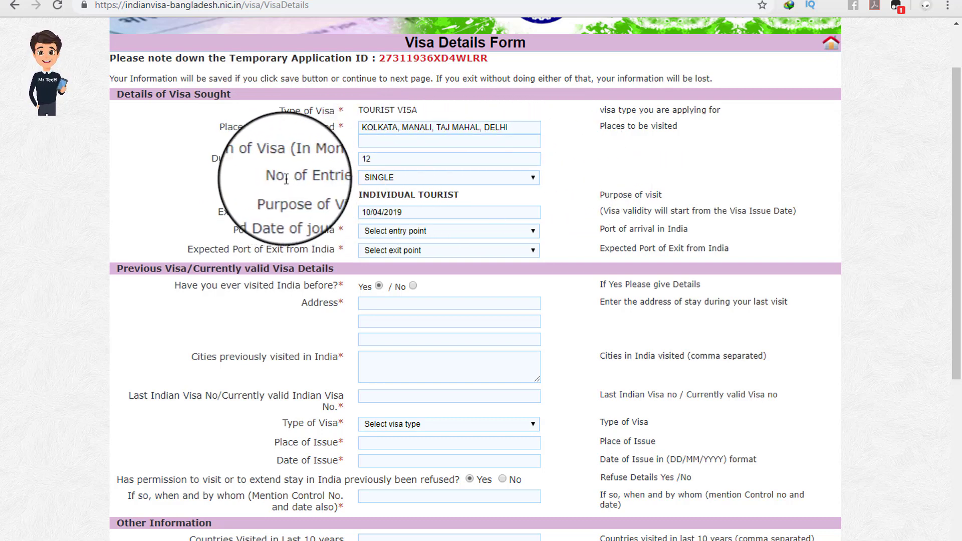
left_click(371, 178)
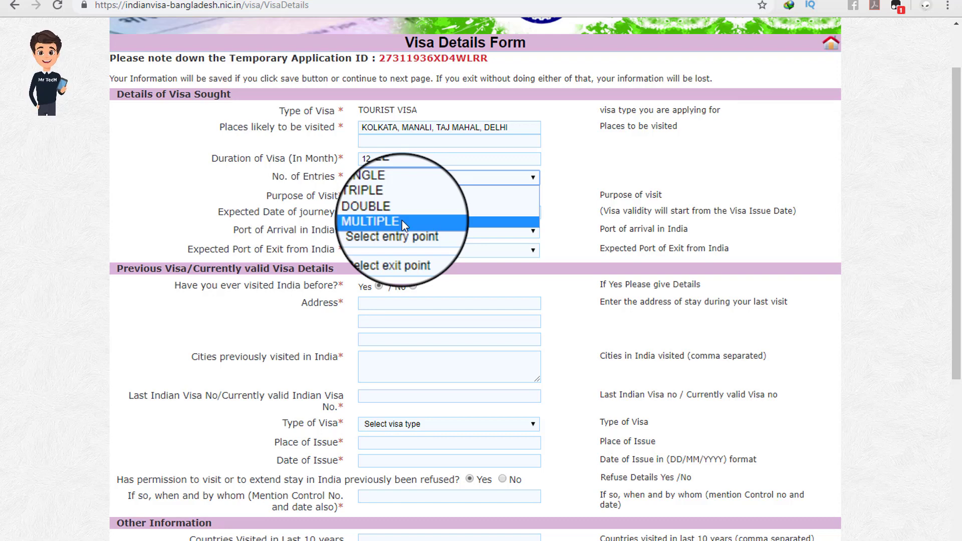
left_click(402, 220)
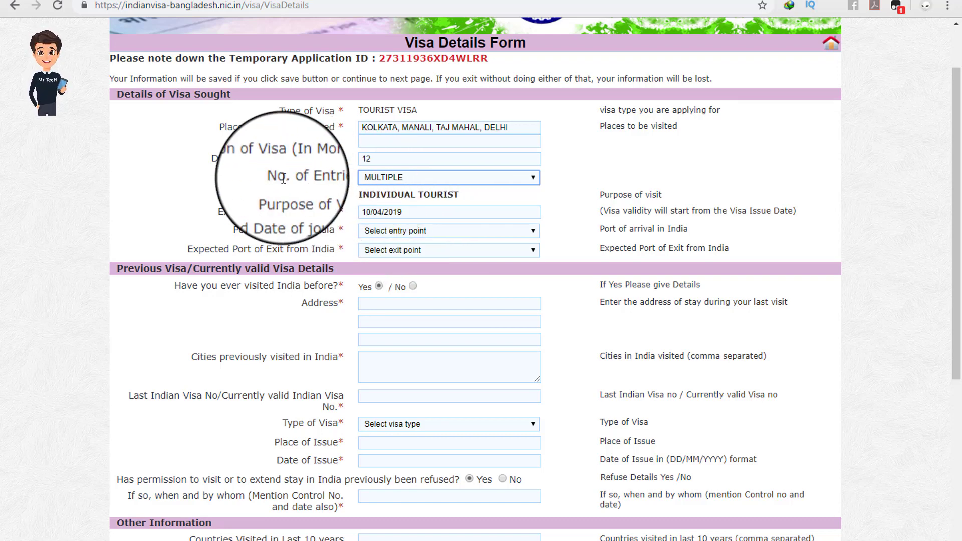
left_click_drag(280, 178, 336, 179)
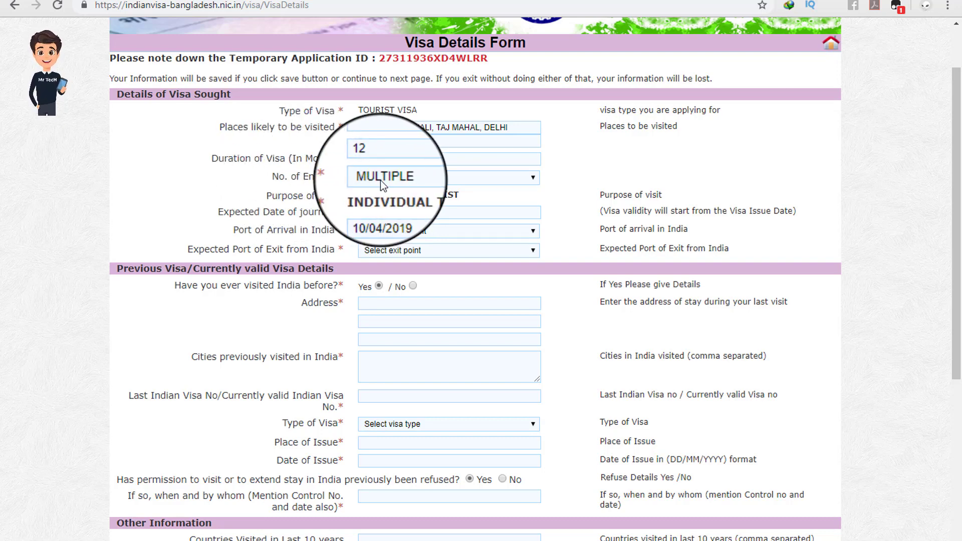
left_click_drag(266, 196, 469, 196)
left_click(347, 200)
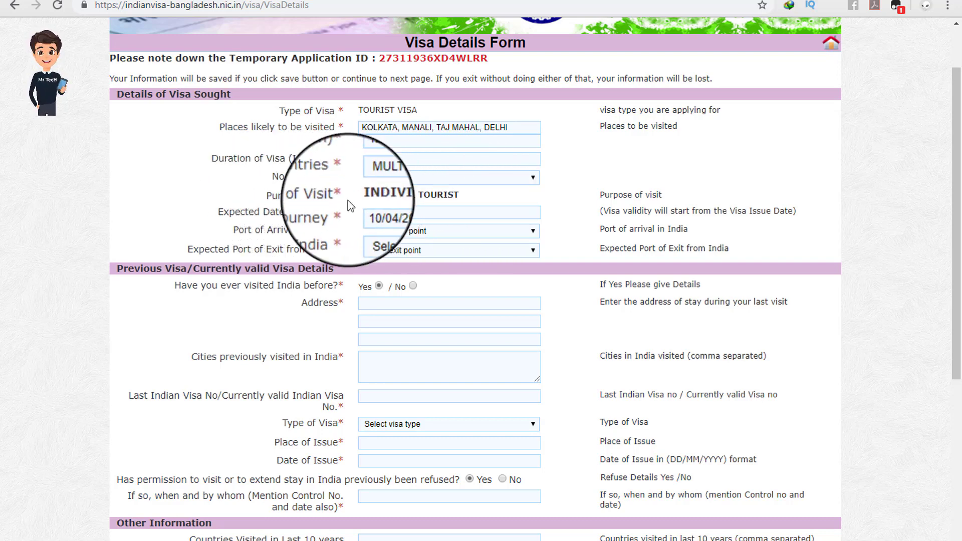
left_click_drag(219, 212, 243, 212)
left_click(271, 212)
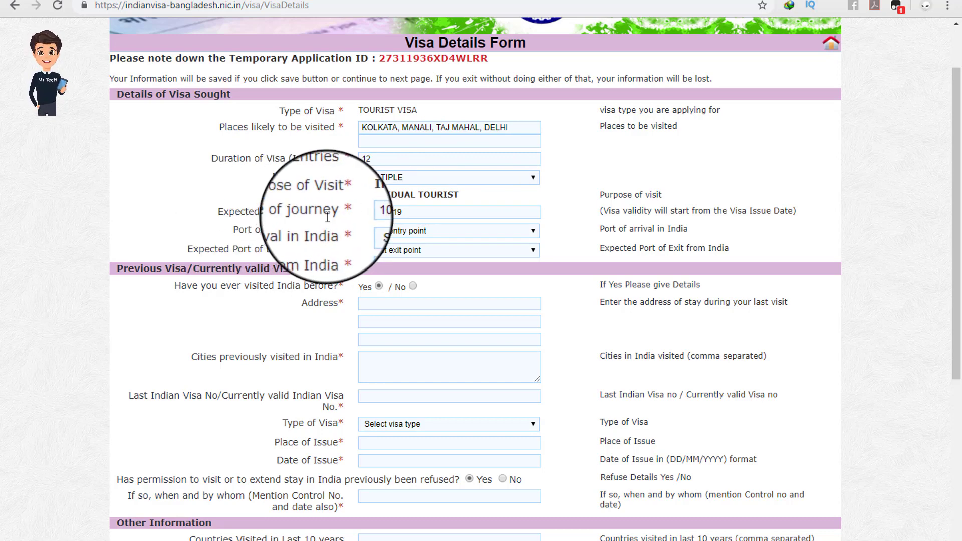
scroll(327, 217, "down", 1)
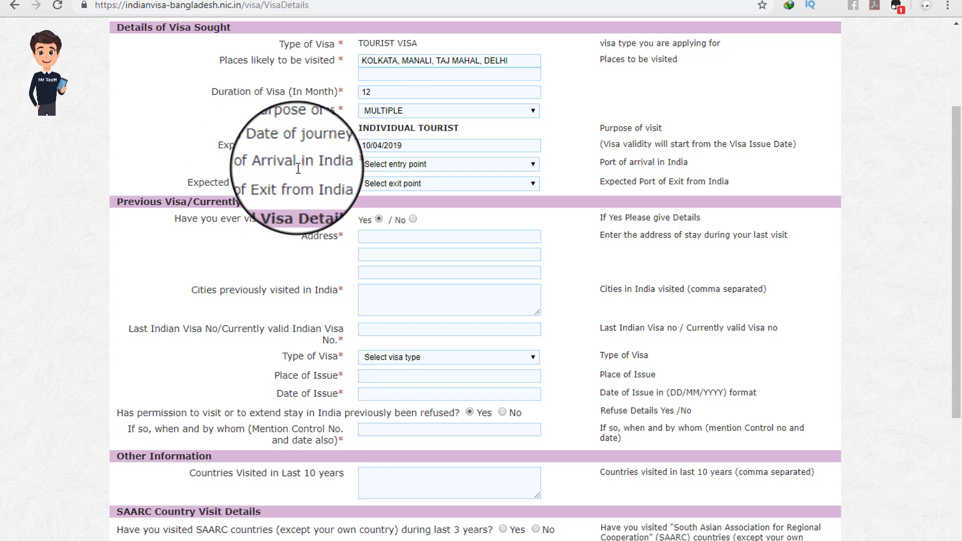
Step: Choose BY RAIL GEDE/BYROAD HARIDASPUR as arrival port and BY AIR/ HARIDASPUR as exit port
left_click(393, 170)
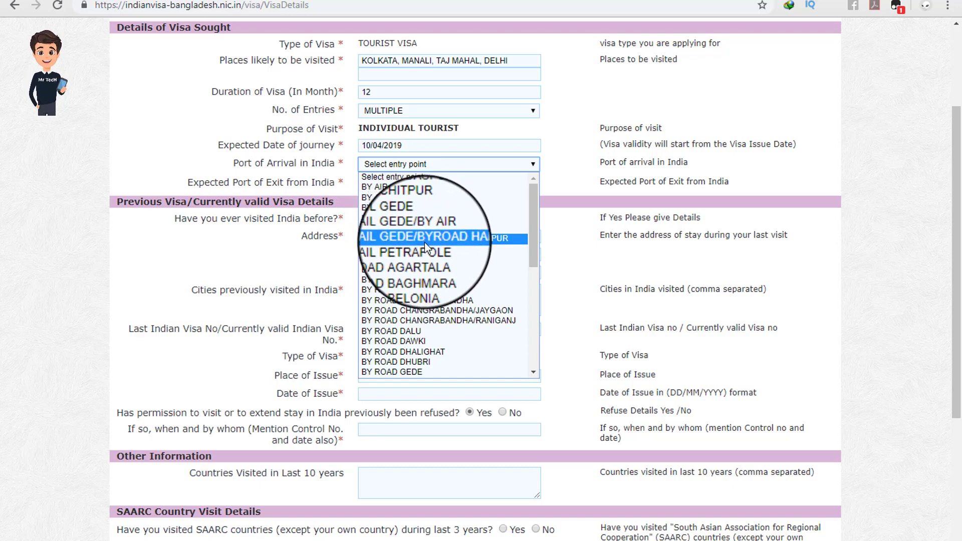
left_click(450, 237)
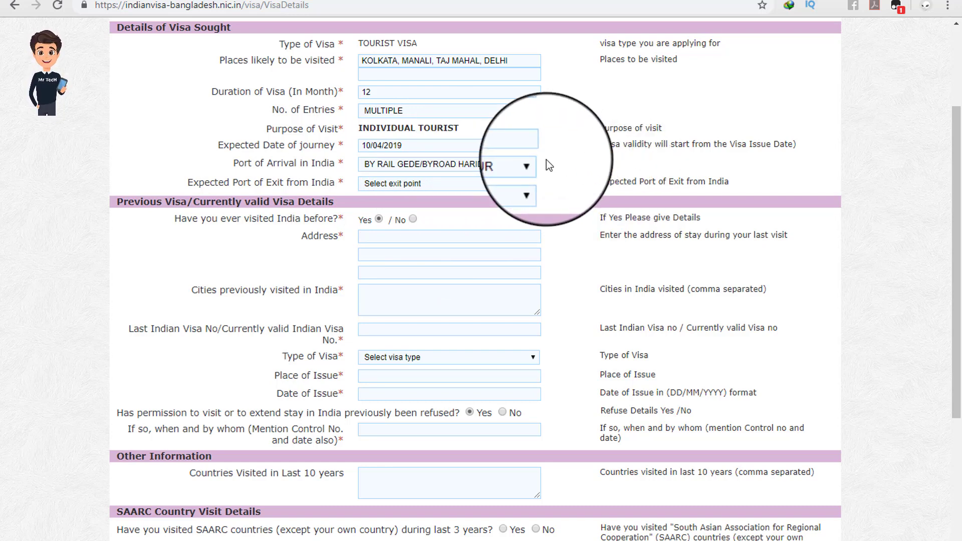
left_click_drag(192, 182, 309, 183)
left_click(335, 180)
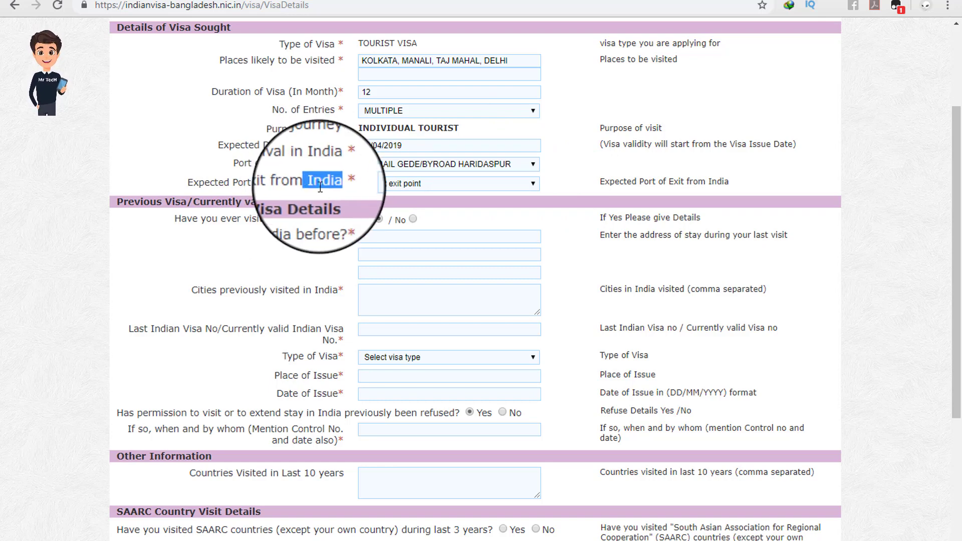
left_click(340, 183)
left_click(384, 185)
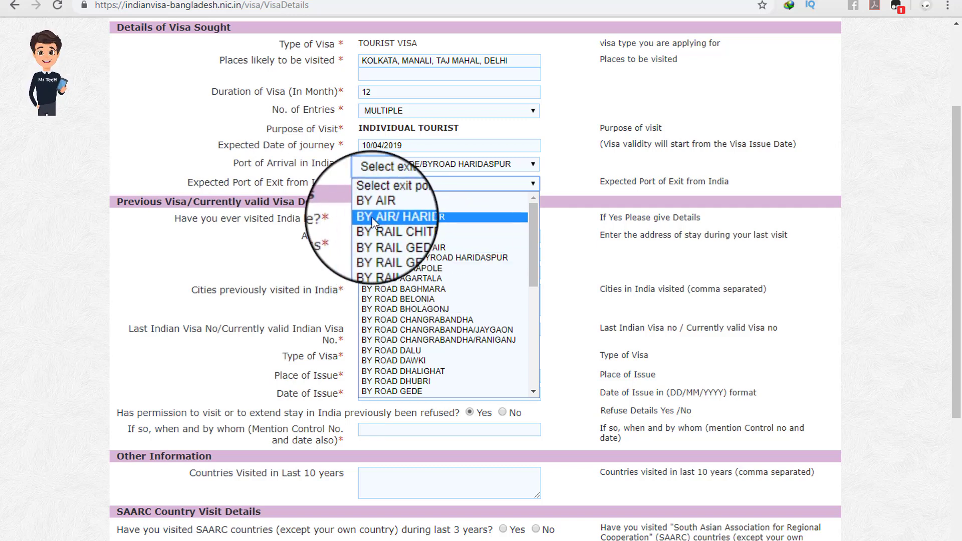
left_click(404, 217)
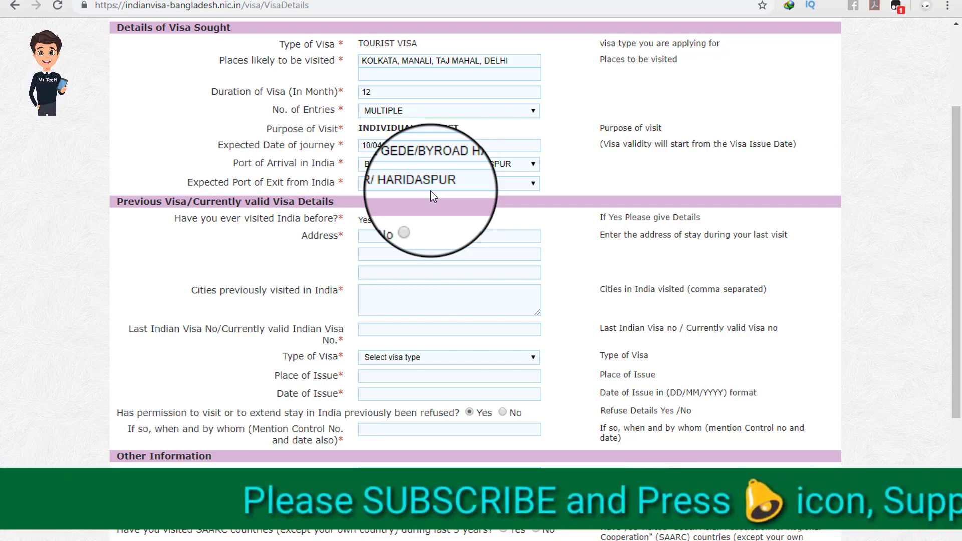
Step: Review the visa sought details, then answer No to having visited India before
scroll(404, 290, "up", 2)
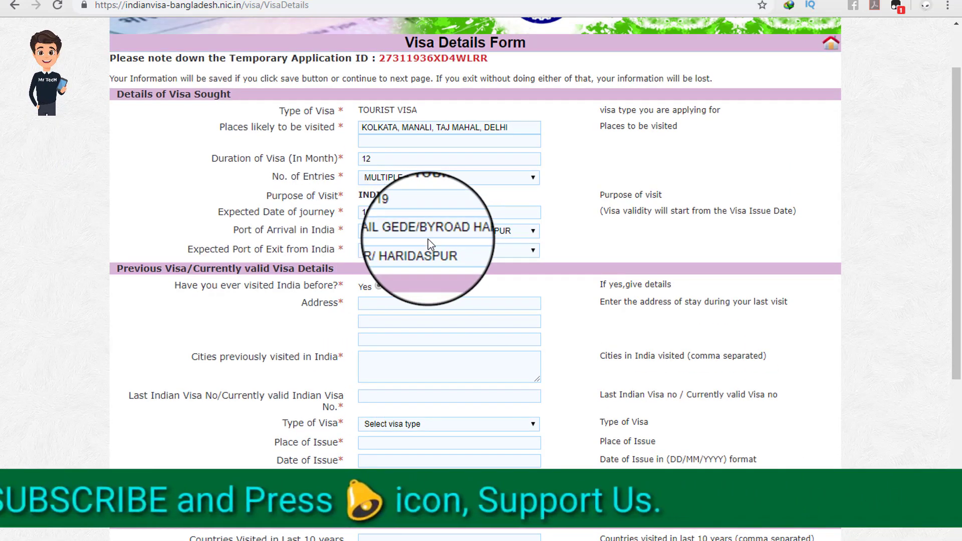
left_click_drag(124, 94, 222, 99)
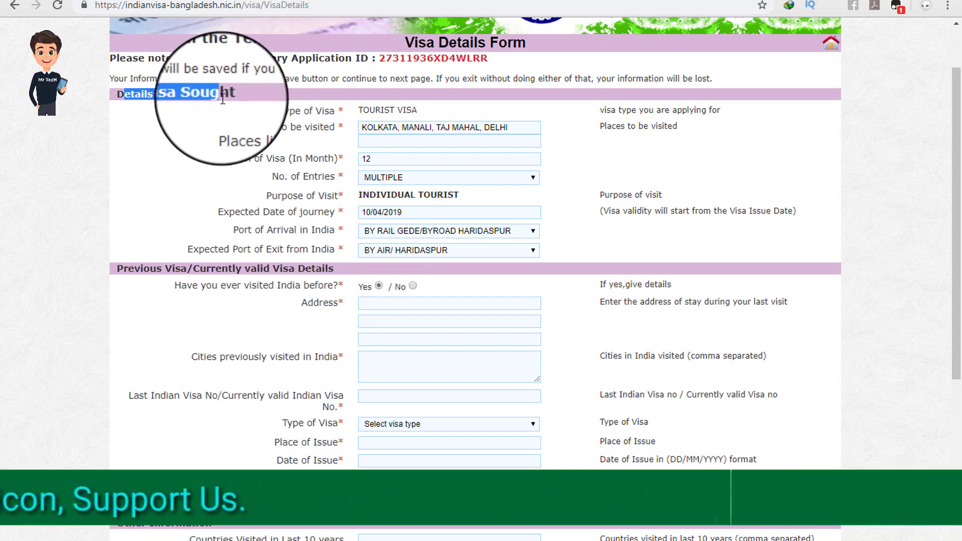
left_click_drag(278, 111, 340, 259)
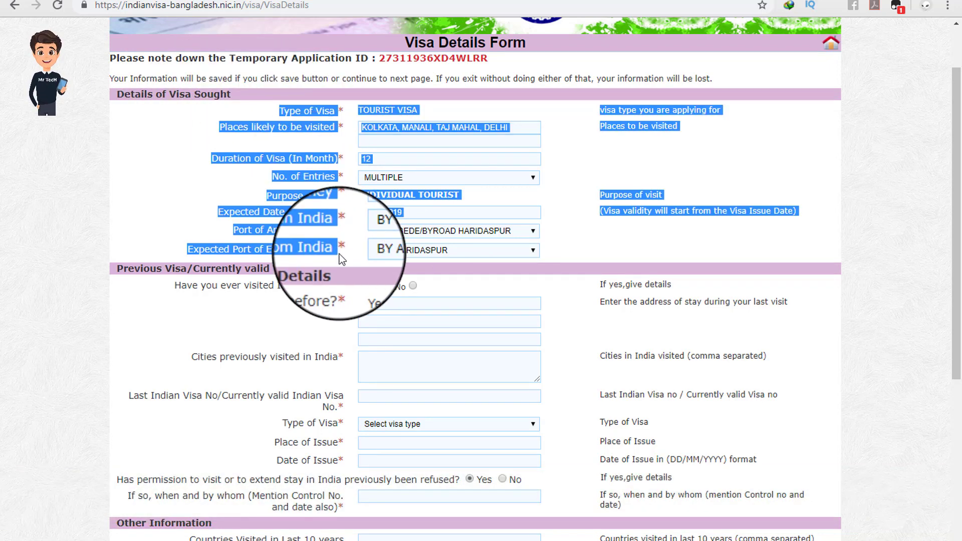
left_click(342, 254)
left_click_drag(117, 270, 176, 269)
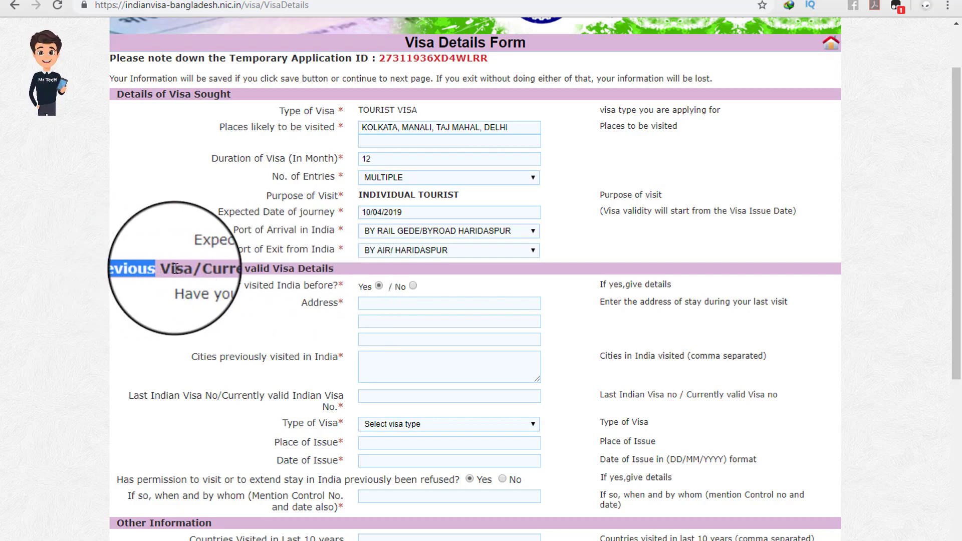
left_click(176, 268)
scroll(229, 277, "down", 3)
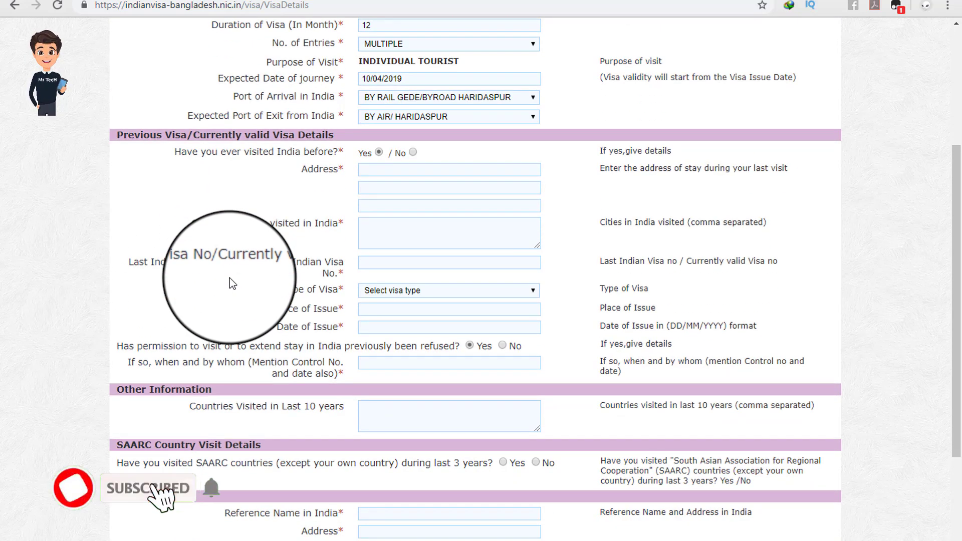
left_click(383, 170)
left_click(287, 195)
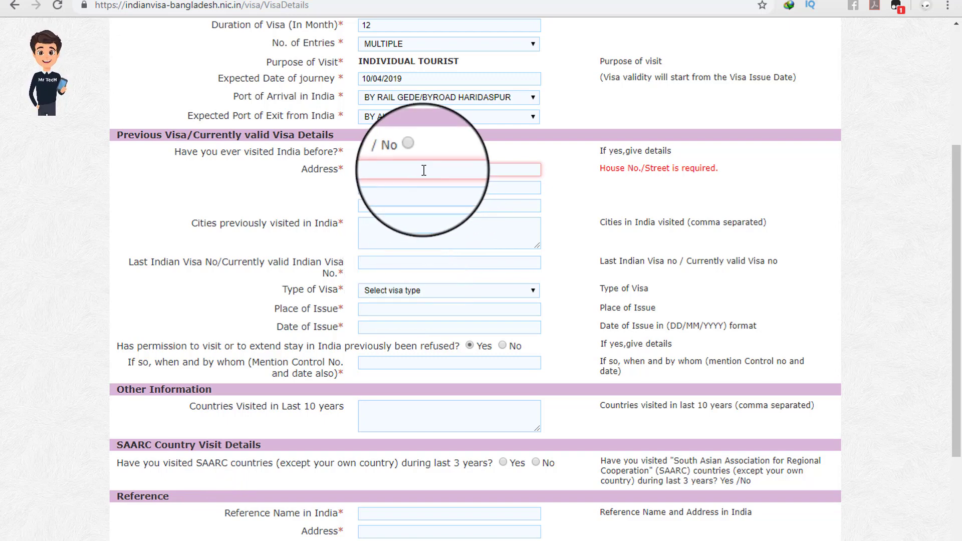
left_click(413, 152)
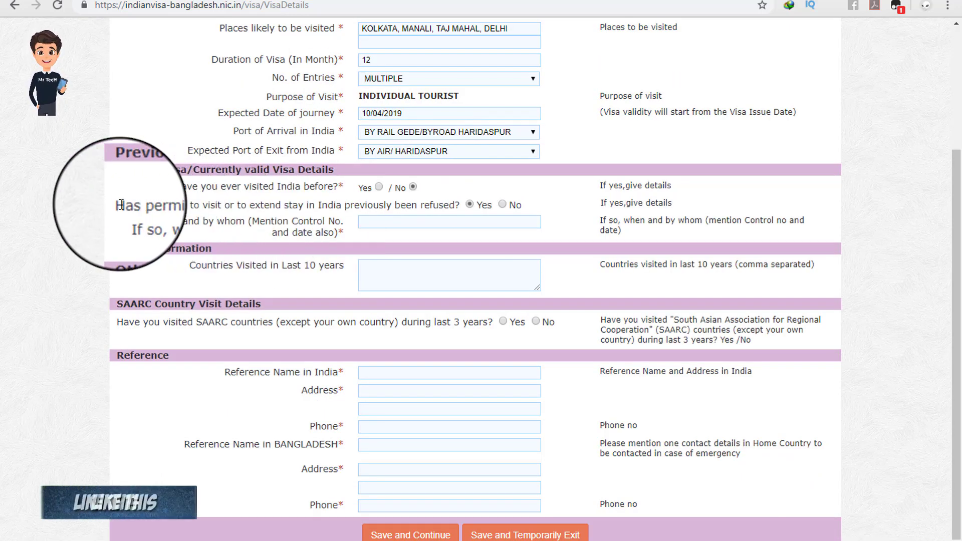
left_click_drag(119, 205, 134, 205)
left_click_drag(193, 205, 419, 207)
Step: Answer No to prior refusal and SAARC visits, entering N/A for countries visited in 10 years
left_click(502, 205)
scroll(505, 205, "up", 1)
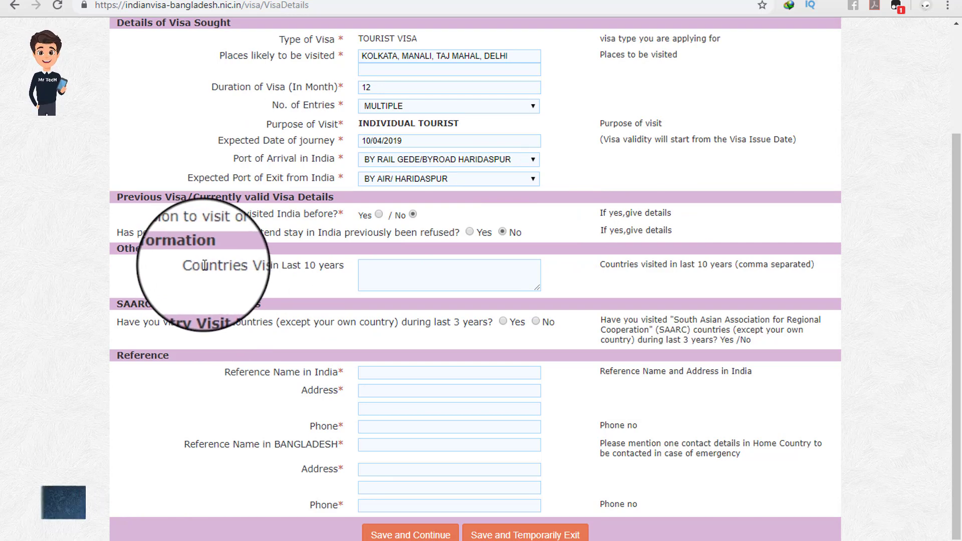
left_click_drag(279, 266, 194, 270)
left_click(427, 277)
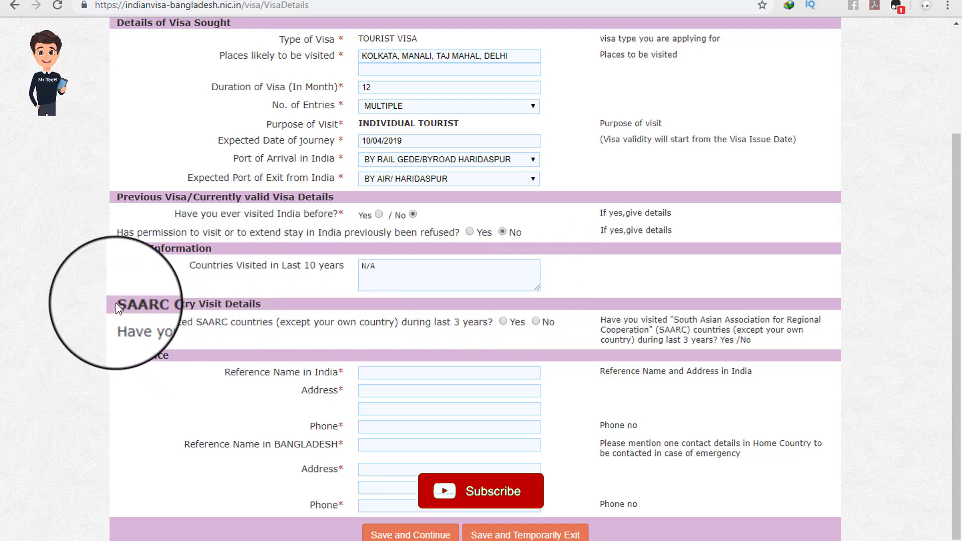
left_click(282, 305)
left_click_drag(407, 322, 120, 324)
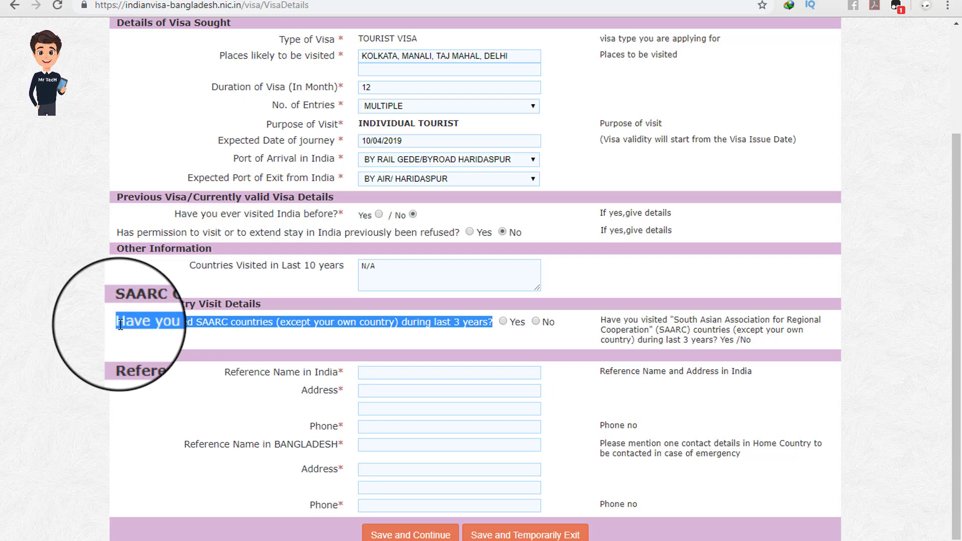
left_click(435, 325)
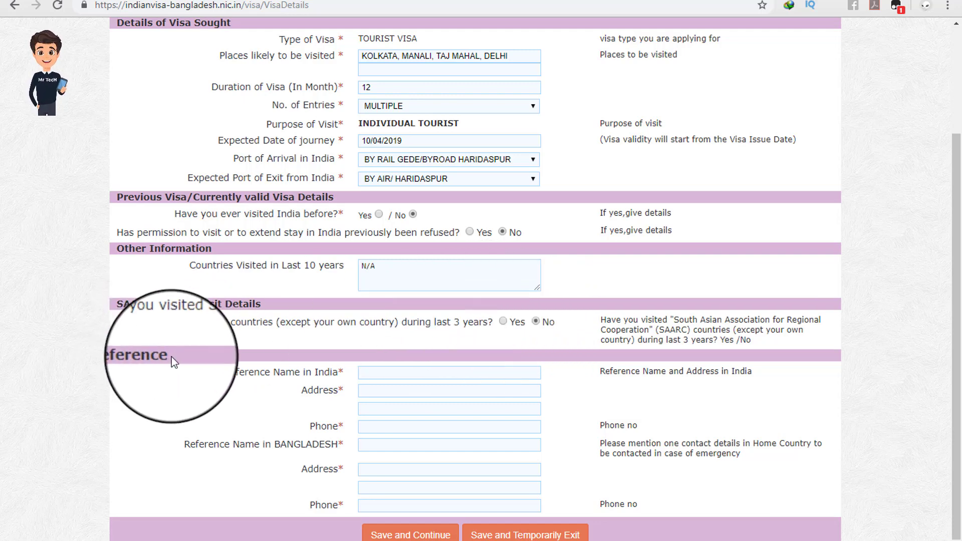
left_click_drag(171, 356, 117, 356)
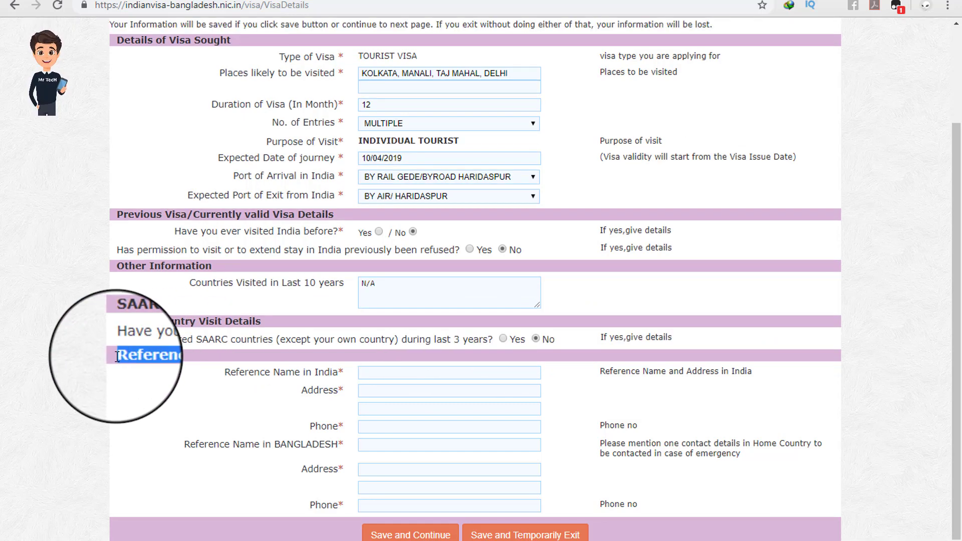
left_click(178, 359)
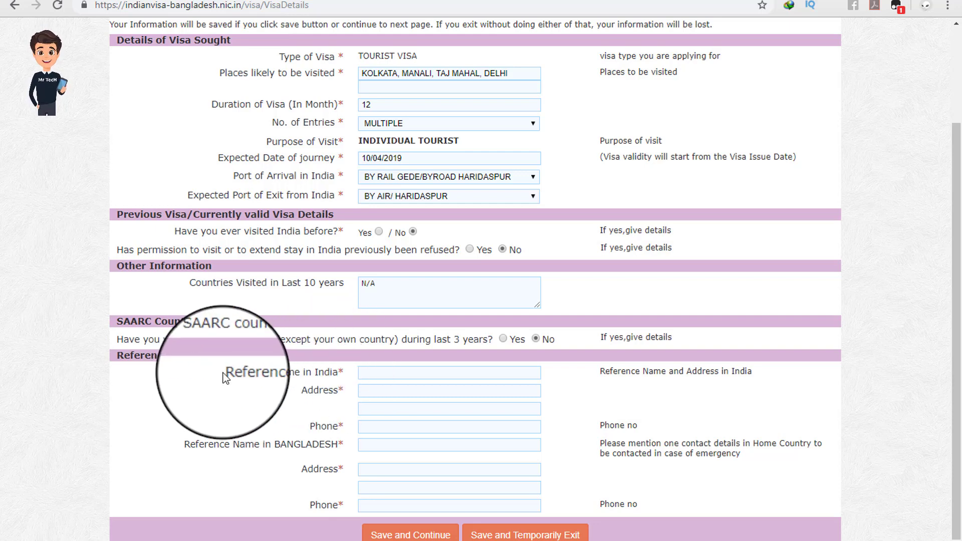
left_click_drag(221, 375, 309, 472)
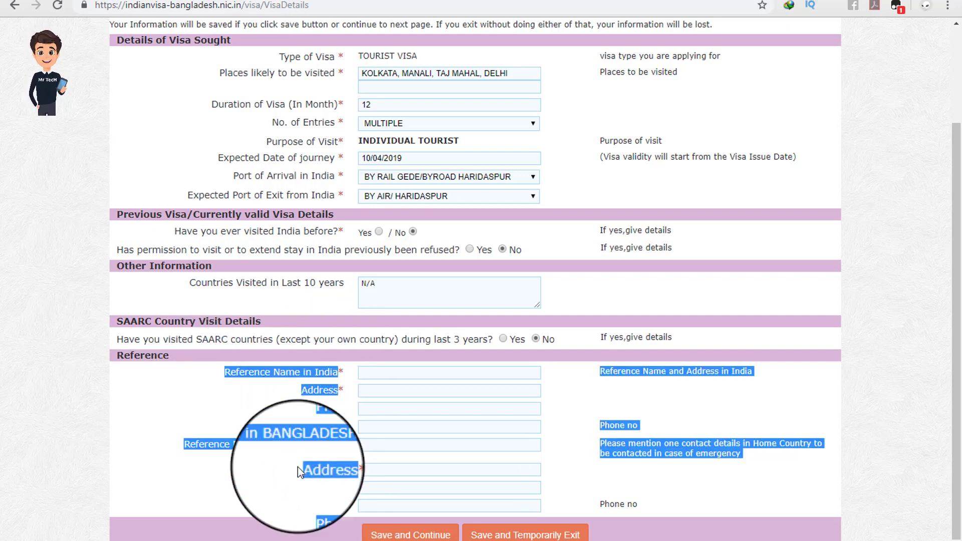
Step: Copy Park Palace Hotel from the notes into the Reference Name in India field
left_click(258, 423)
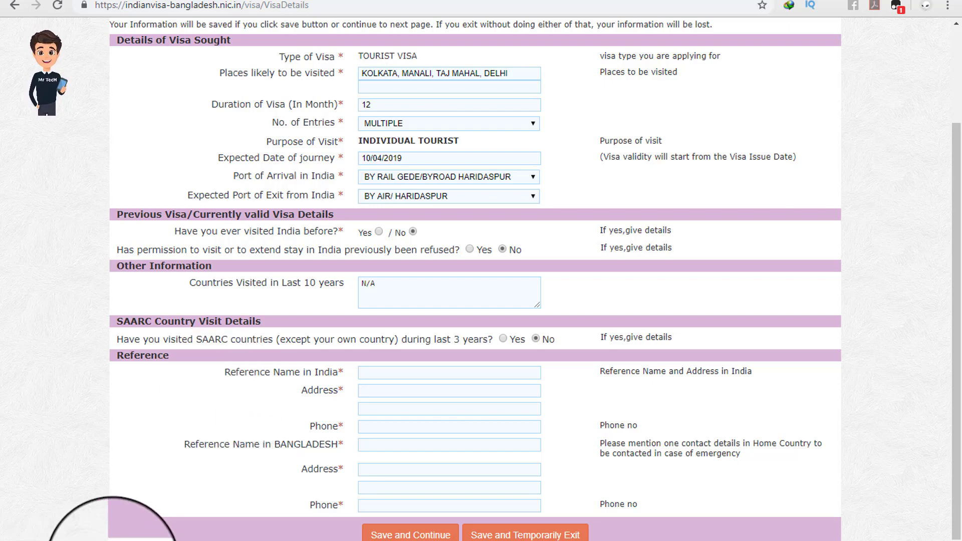
key("alt+Tab")
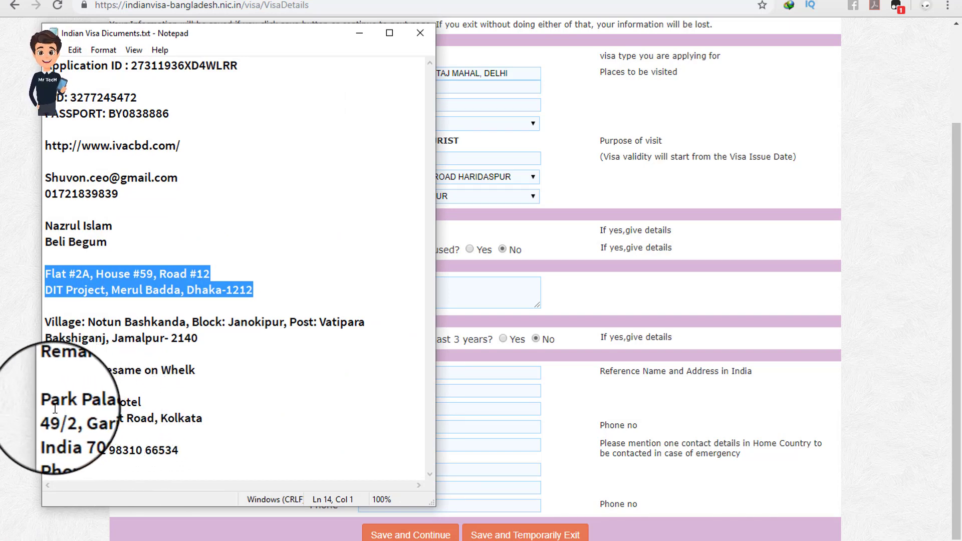
left_click(154, 403)
left_click_drag(153, 404, 44, 404)
key("ctrl+c")
right_click(65, 402)
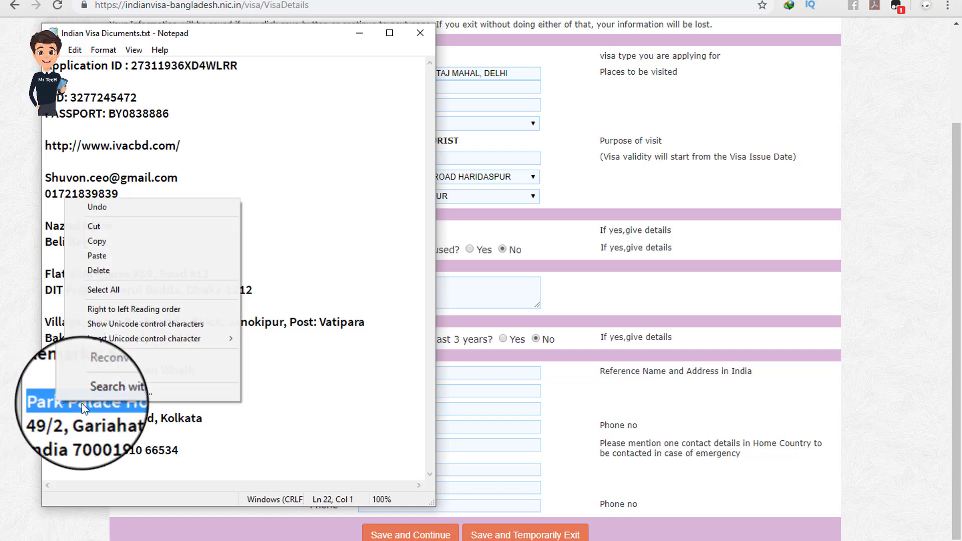
left_click(113, 245)
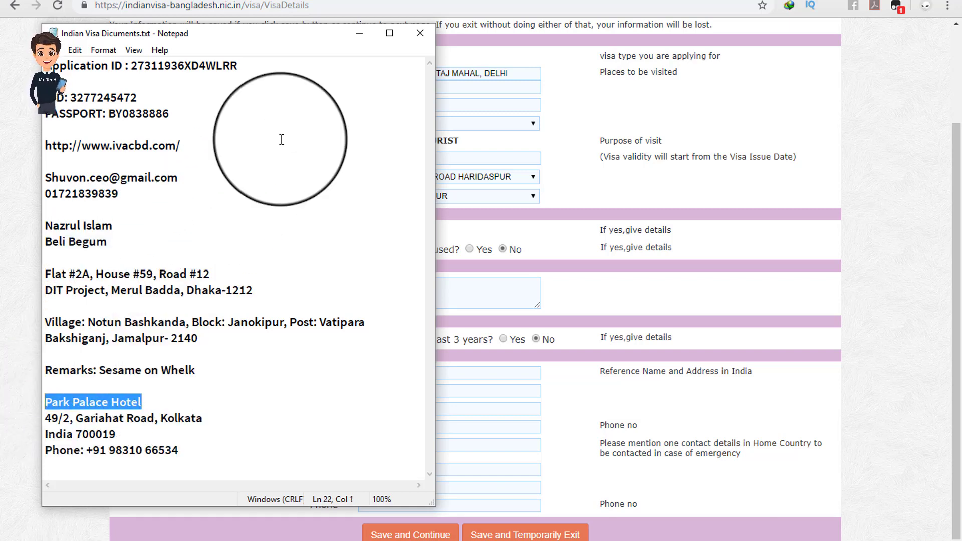
left_click(358, 33)
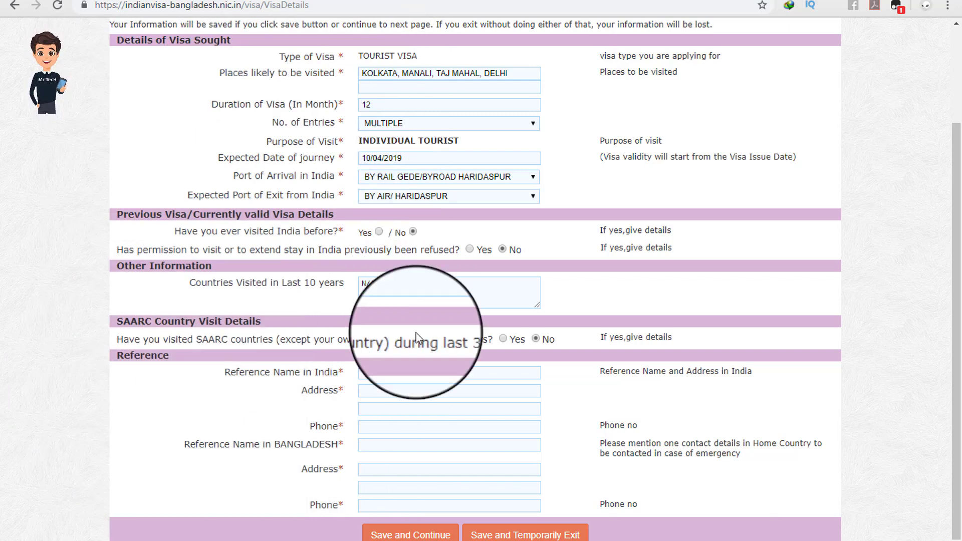
right_click(394, 378)
left_click(428, 263)
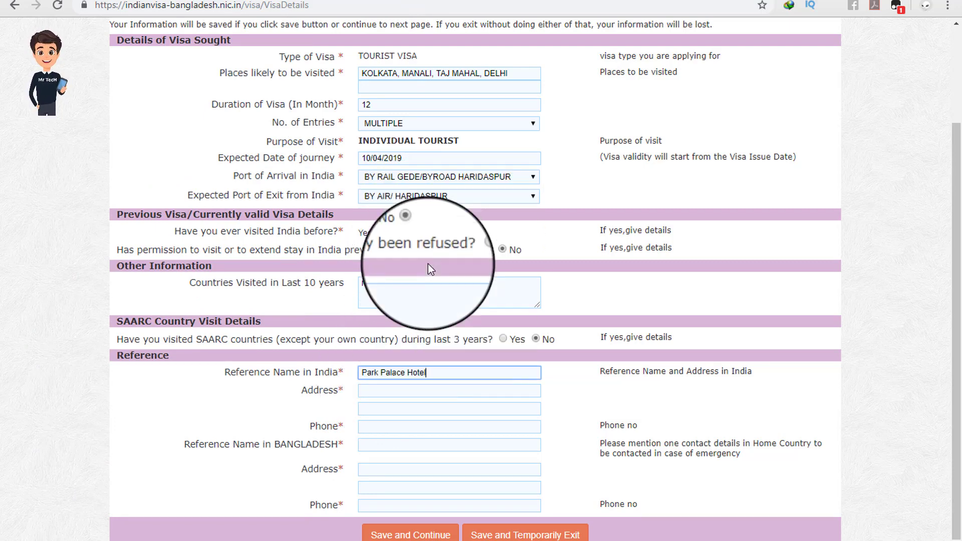
left_click(284, 394)
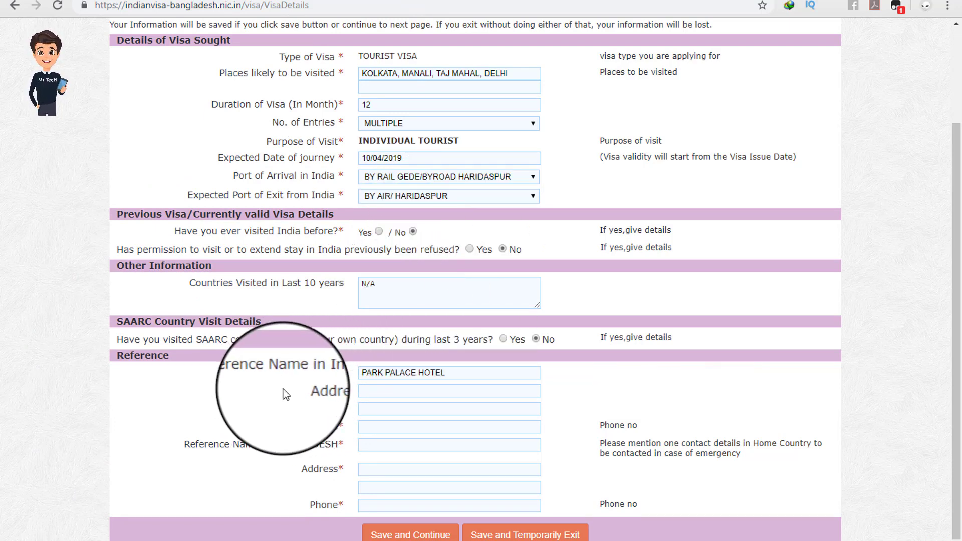
left_click(381, 391)
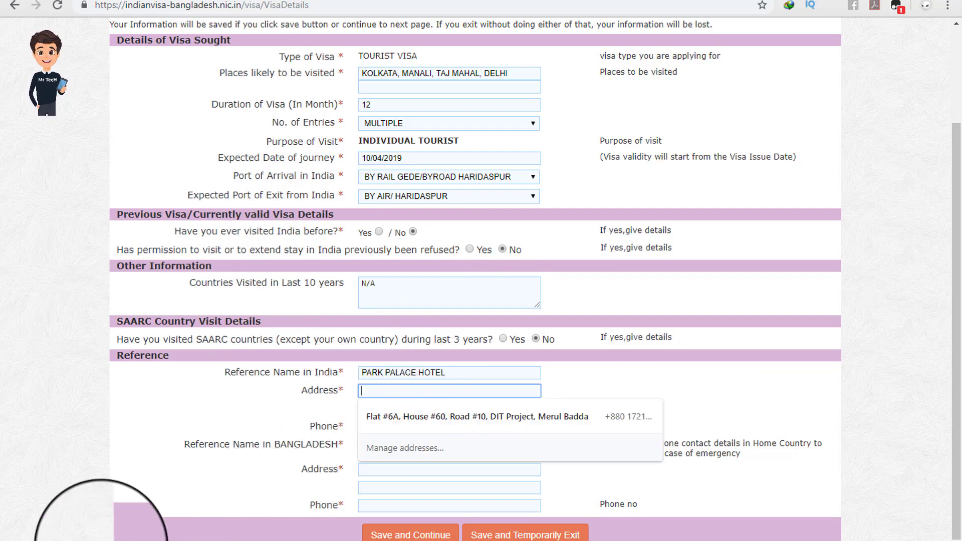
left_click(110, 540)
Step: Paste the hotel's street address from the notes into the India reference address, trimming the trailing 'Kolkata India'
left_click(126, 436)
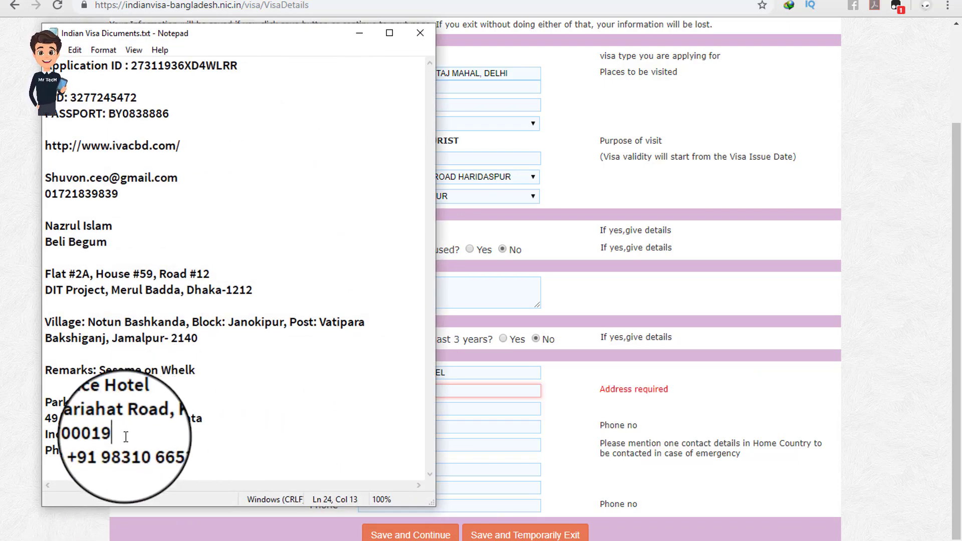
left_click_drag(125, 437, 50, 417)
left_click(139, 436)
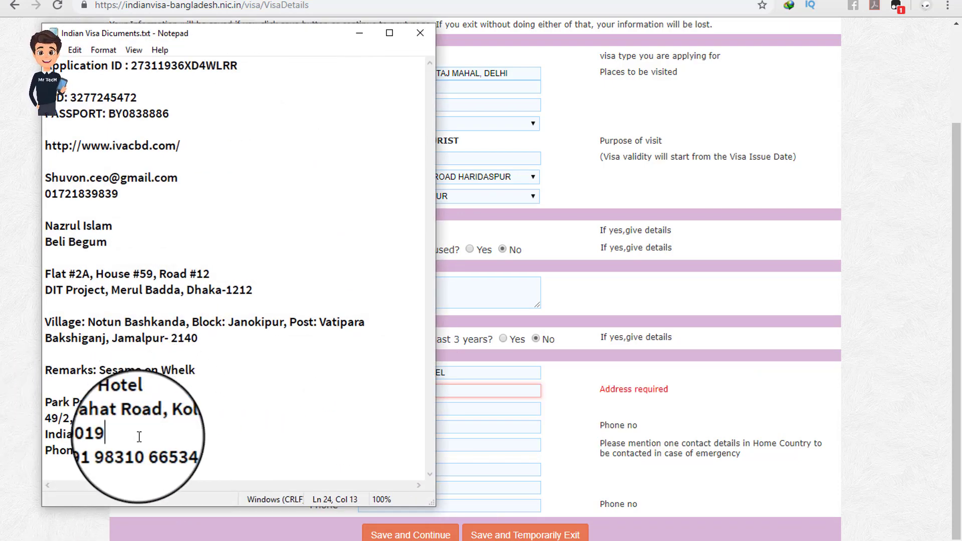
left_click_drag(139, 436, 45, 417)
right_click(100, 417)
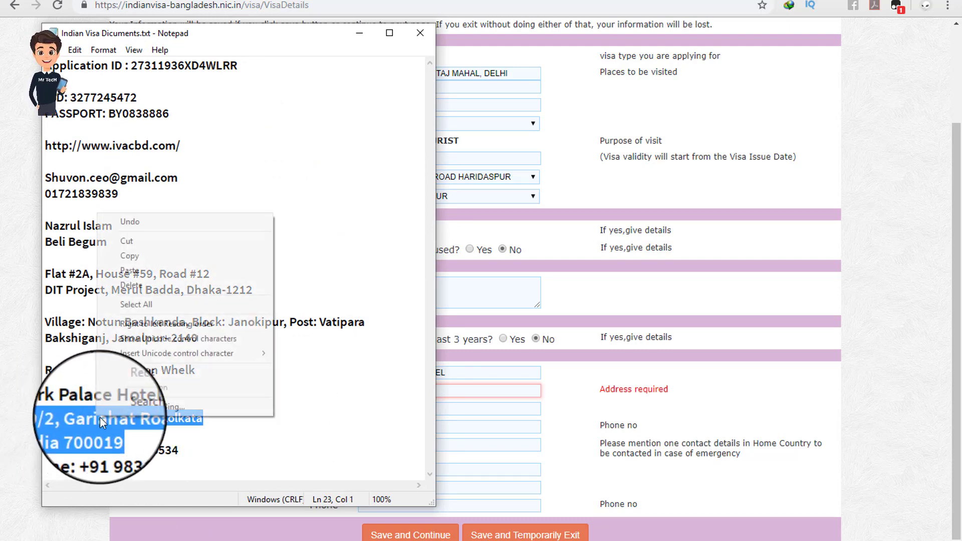
left_click(151, 257)
left_click(360, 40)
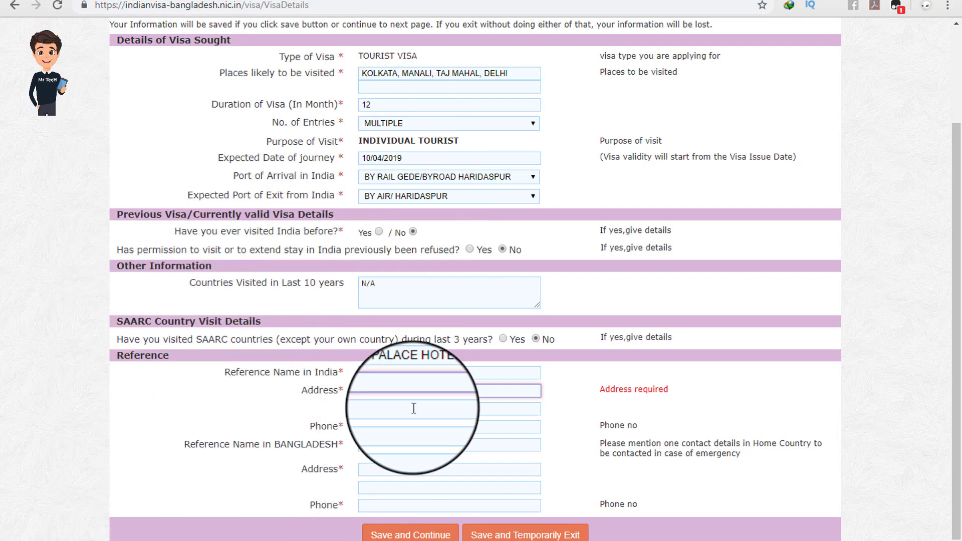
left_click(380, 394)
key("ctrl+v")
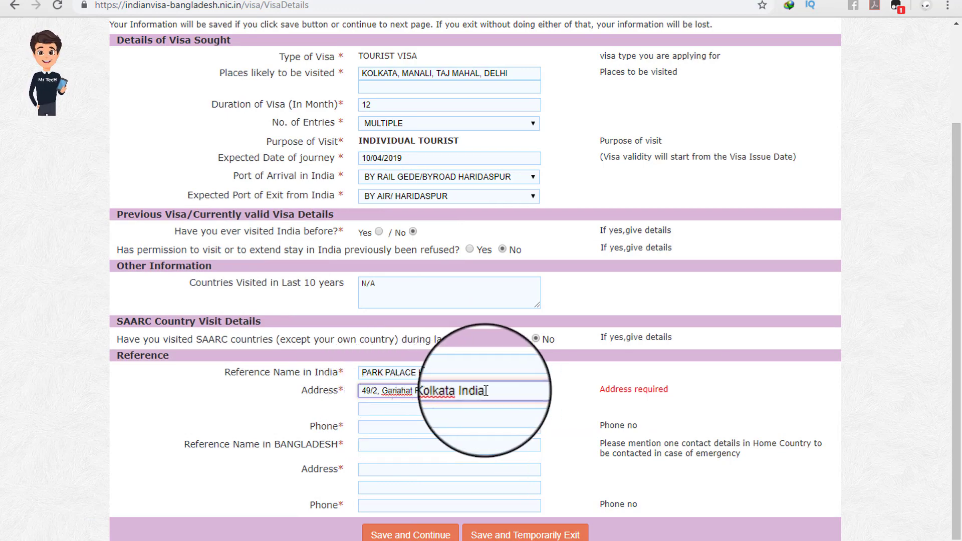
left_click_drag(488, 391, 439, 391)
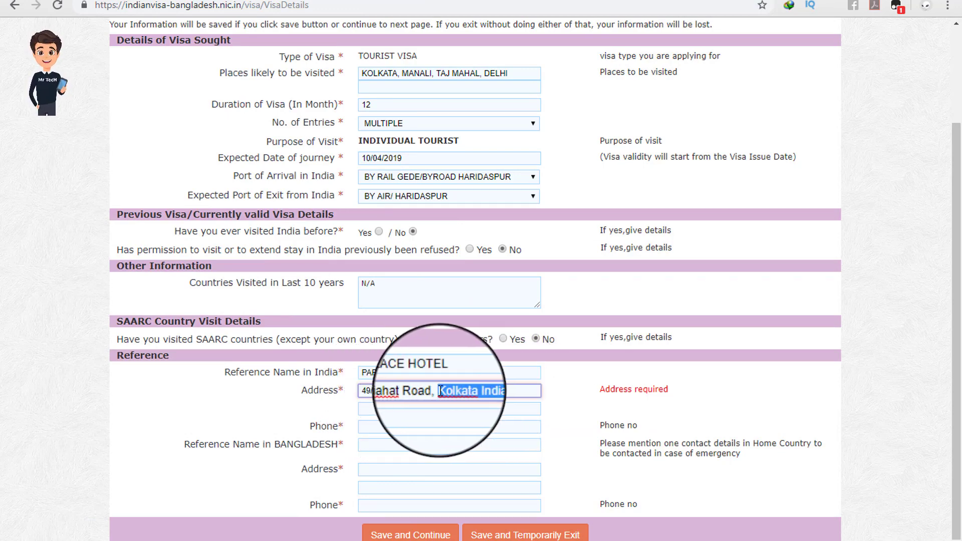
key("BackSpace")
Step: Append 'Kolkata' from the notes to the end of the reference's street address
left_click(111, 540)
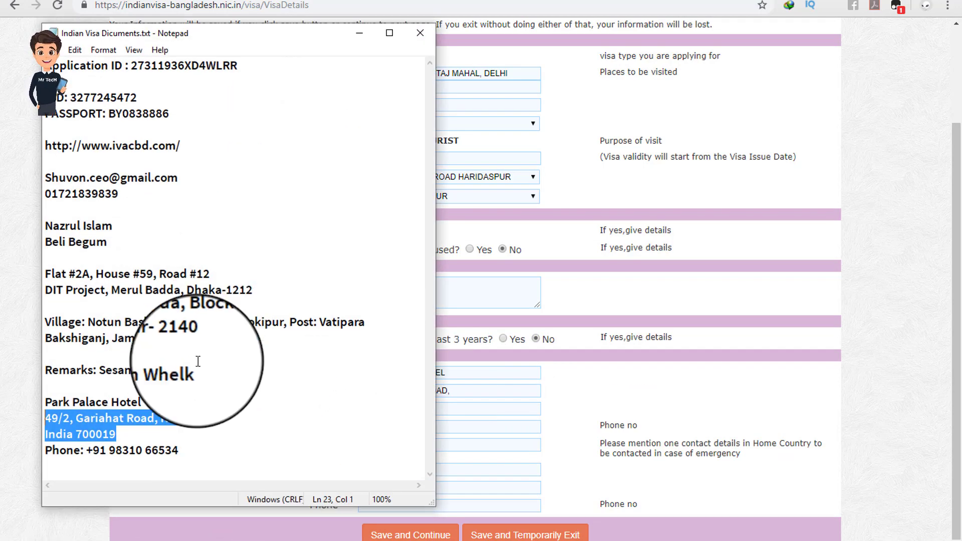
left_click(151, 432)
left_click_drag(164, 418, 202, 418)
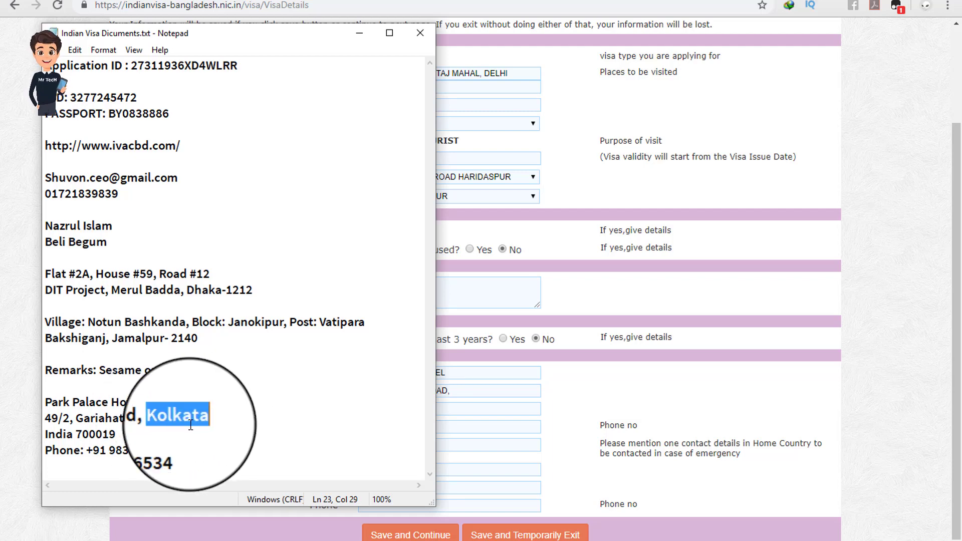
key("ctrl+c")
left_click(359, 33)
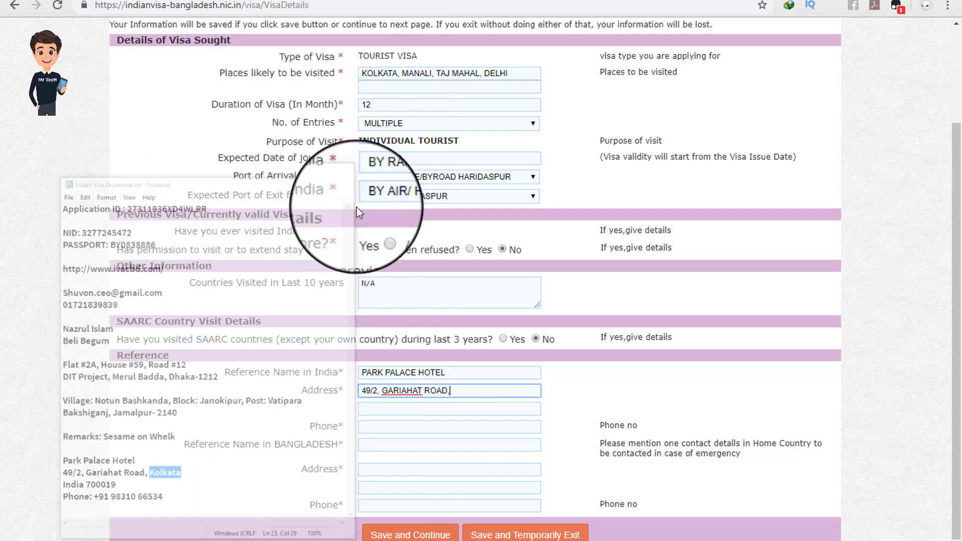
left_click(446, 392)
key("ctrl+v")
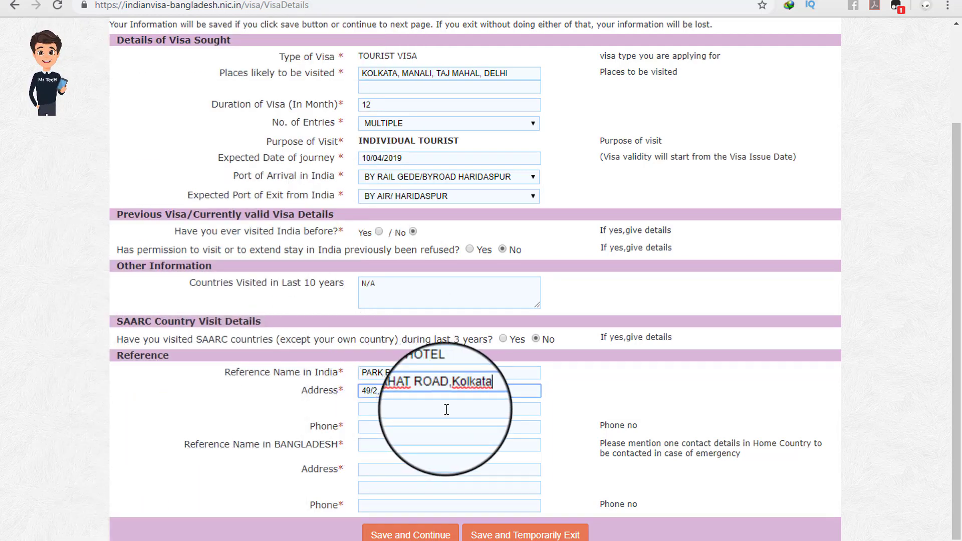
left_click(596, 397)
Step: Fill the third address line with the India postcode line copied from the notes
left_click(107, 540)
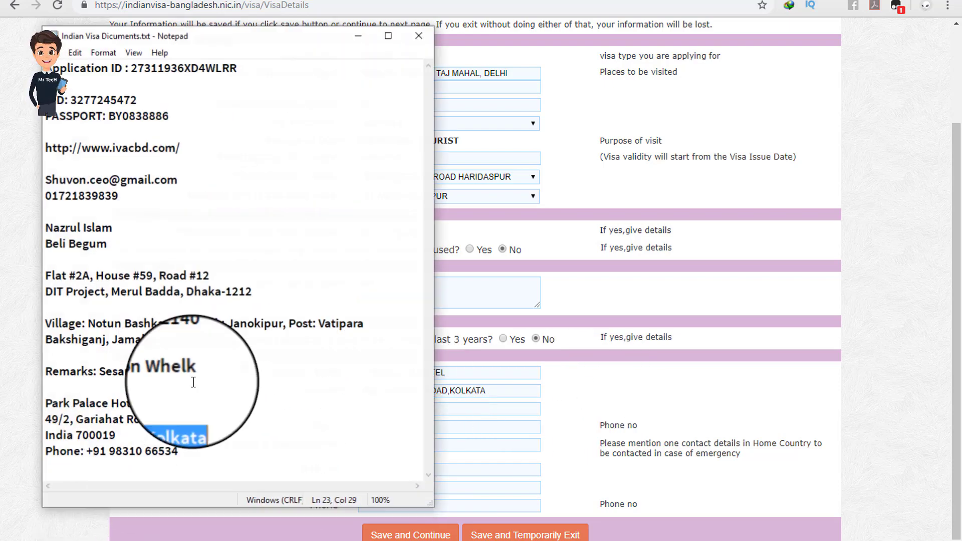
left_click_drag(146, 435, 44, 437)
key("ctrl+c")
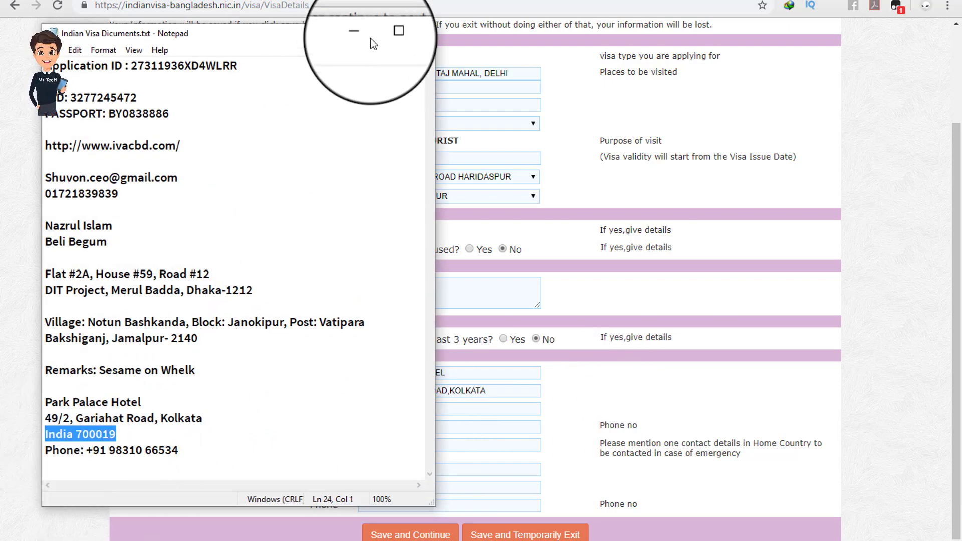
left_click(359, 33)
key("ctrl+v")
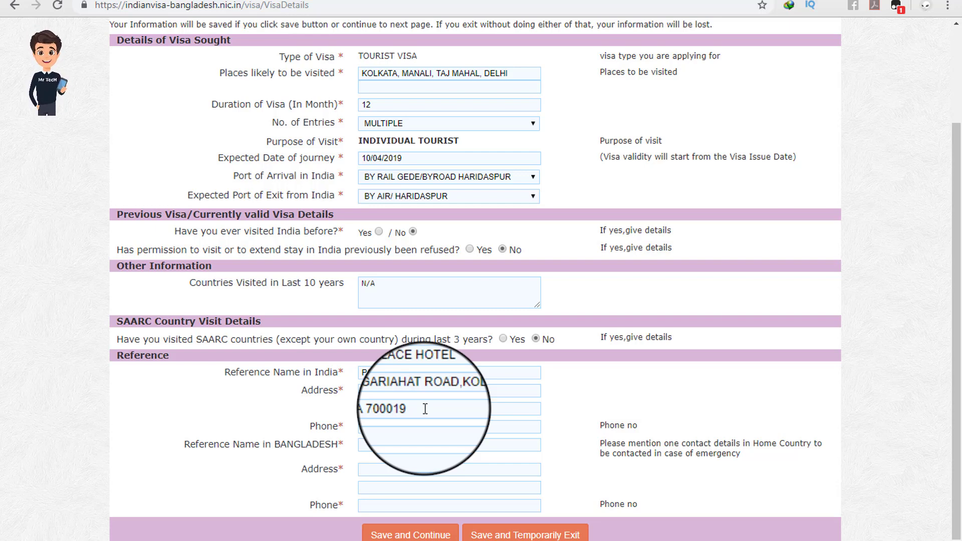
Step: Paste the hotel's phone number from the notes into the Reference Phone field
left_click(373, 432)
left_click(113, 540)
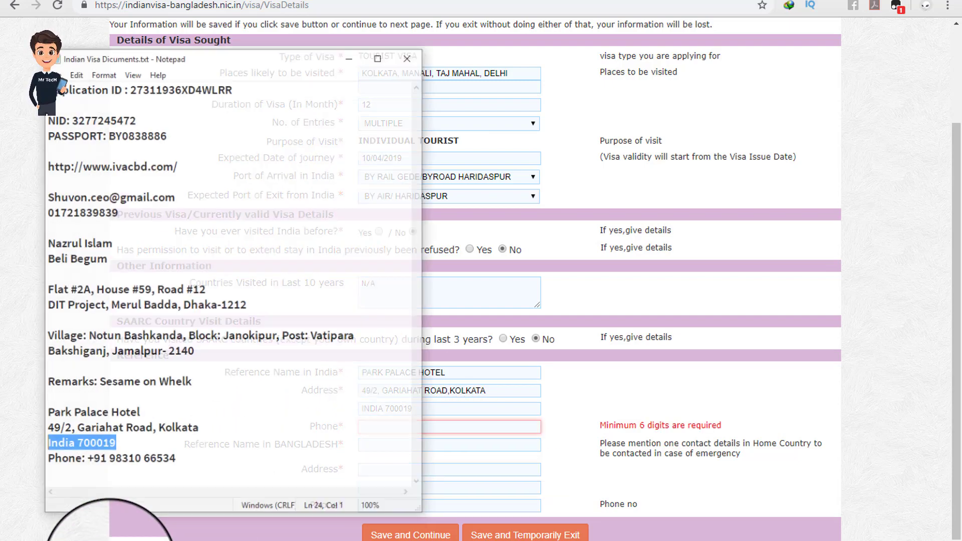
left_click_drag(173, 448, 88, 452)
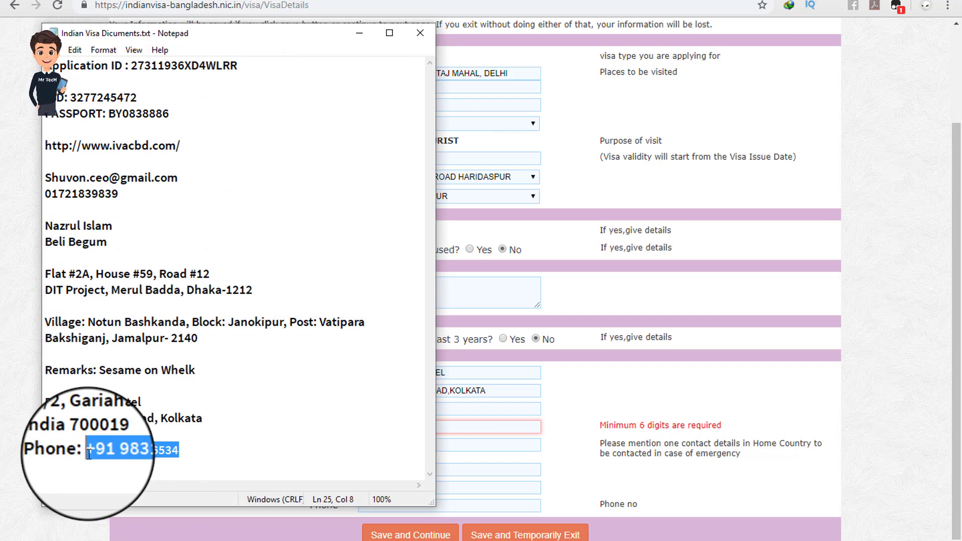
left_click(360, 33)
left_click(380, 426)
key("ctrl+v")
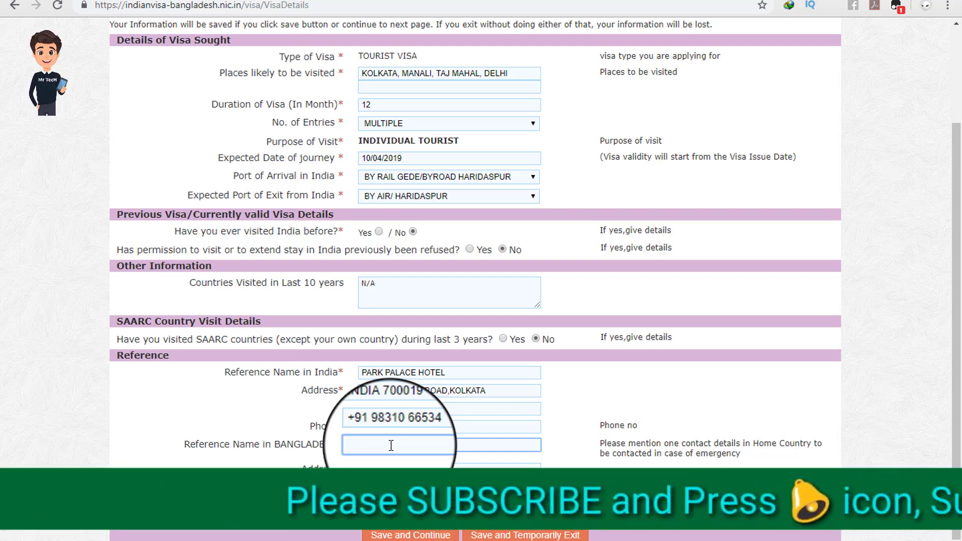
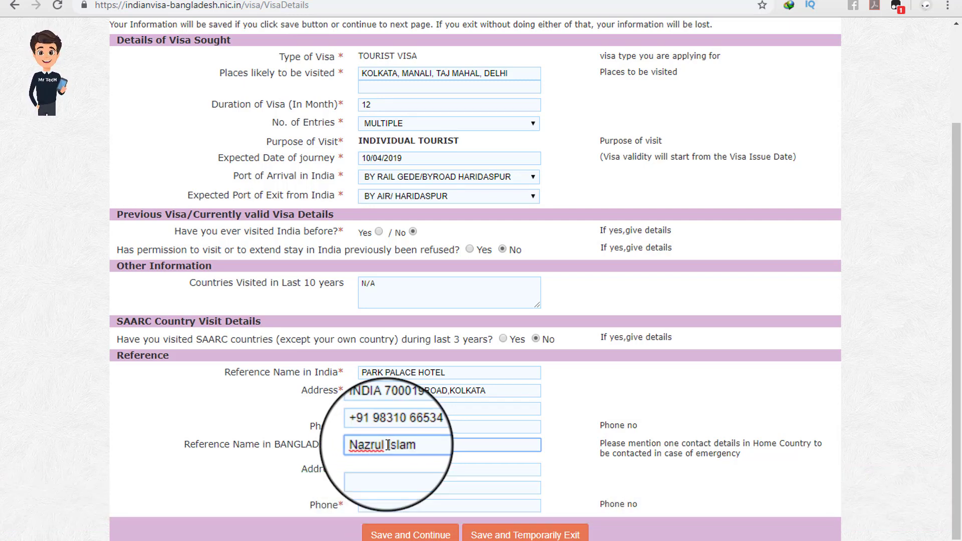
Step: Type the Bangladesh reference contact's full name and begin its address with 'D'
left_click(281, 462)
left_click(378, 469)
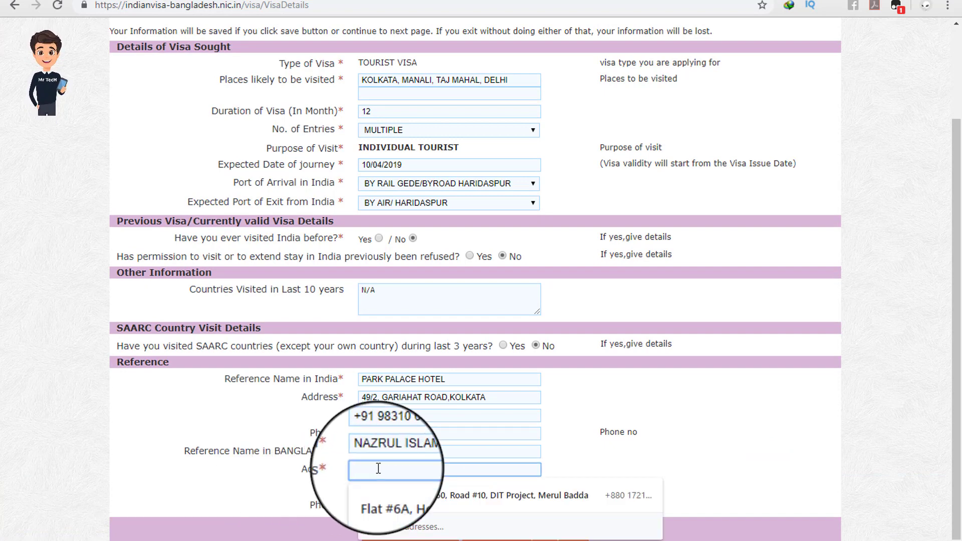
type("DA,")
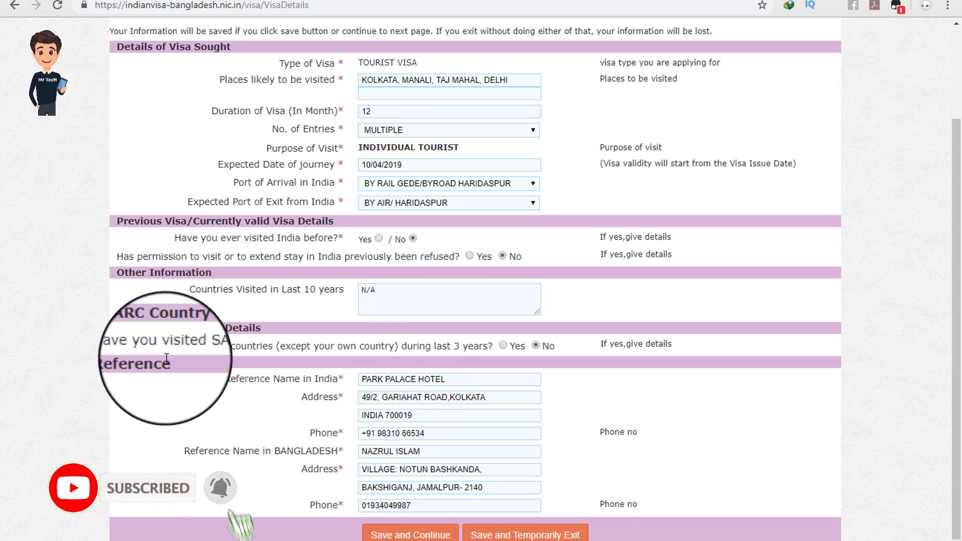
left_click_drag(175, 361, 110, 363)
left_click_drag(224, 379, 340, 403)
left_click(336, 419)
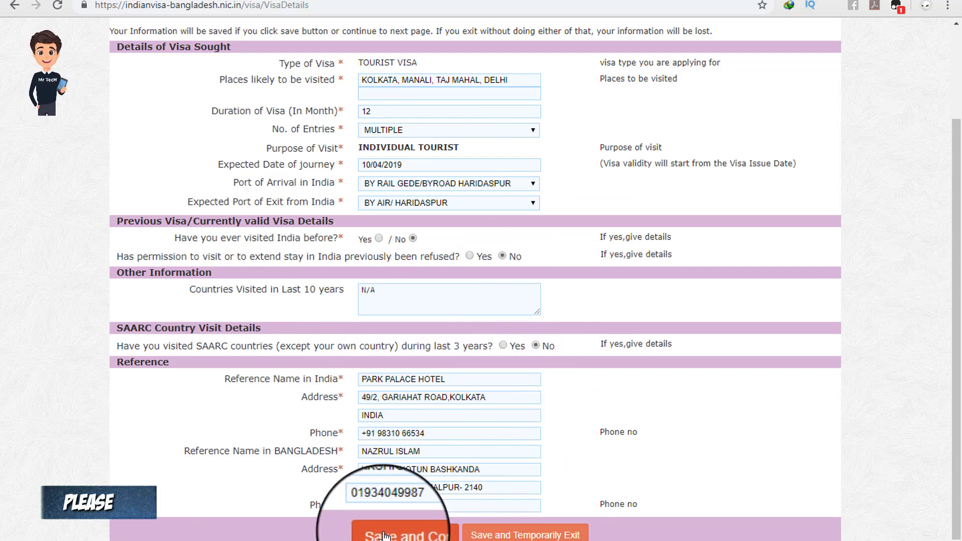
Step: Save the visa details and continue to the Upload Photograph page
left_click(408, 534)
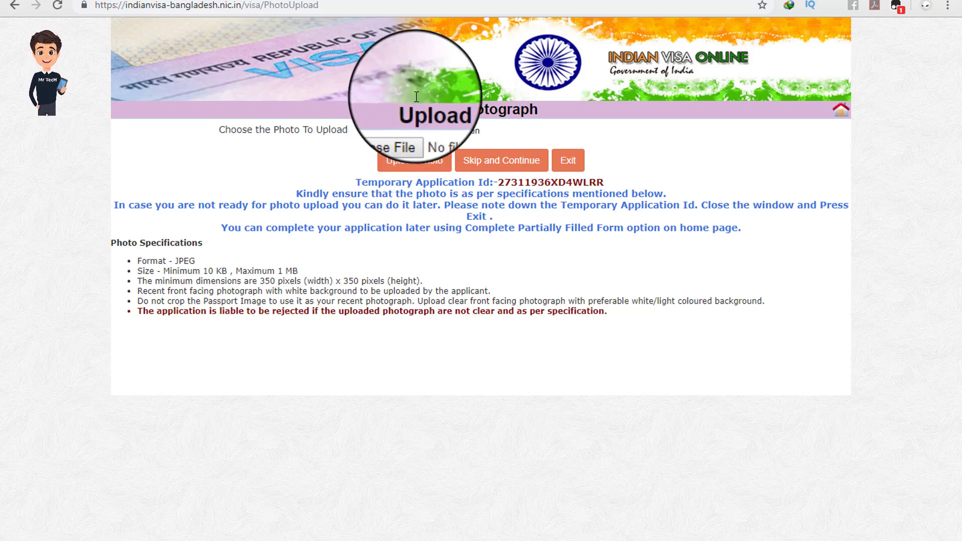
Step: Choose the applicant's portrait JPG in My Documents > Indian Visa as the photo file
left_click(386, 131)
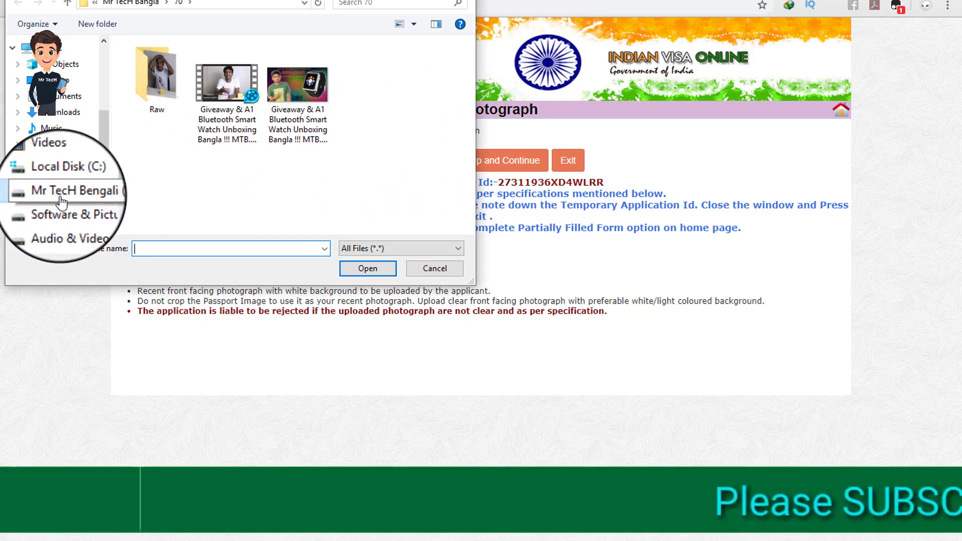
left_click(67, 208)
scroll(335, 134, "down", 1)
double_click(246, 126)
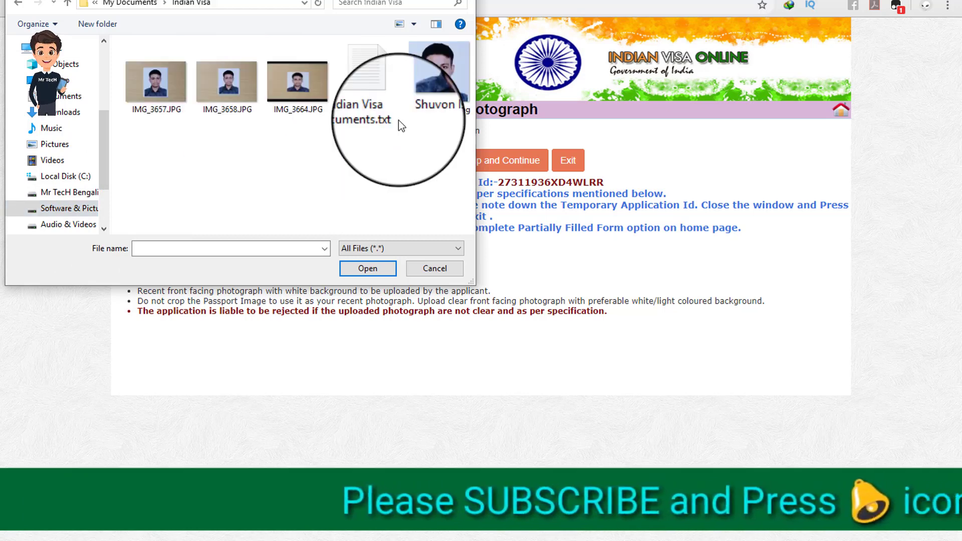
left_click(431, 83)
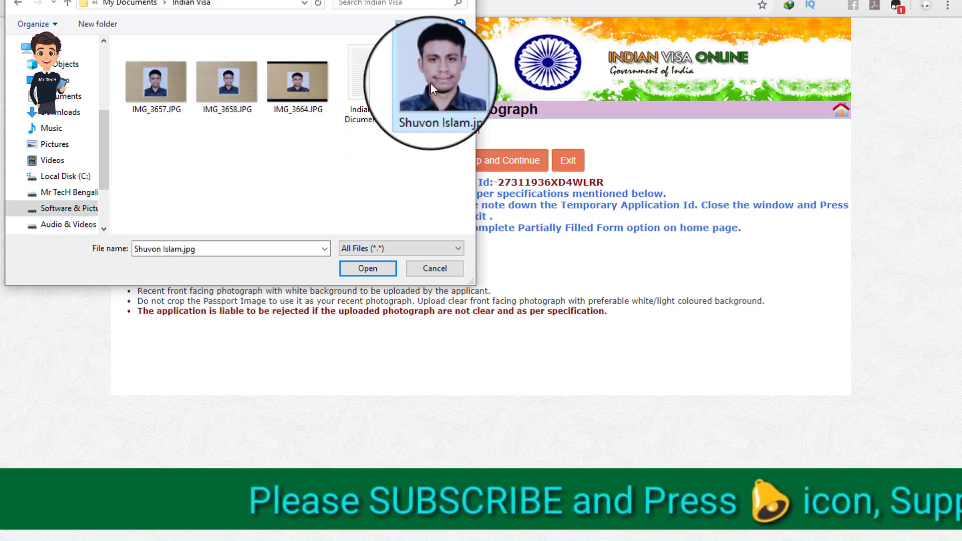
left_click(369, 269)
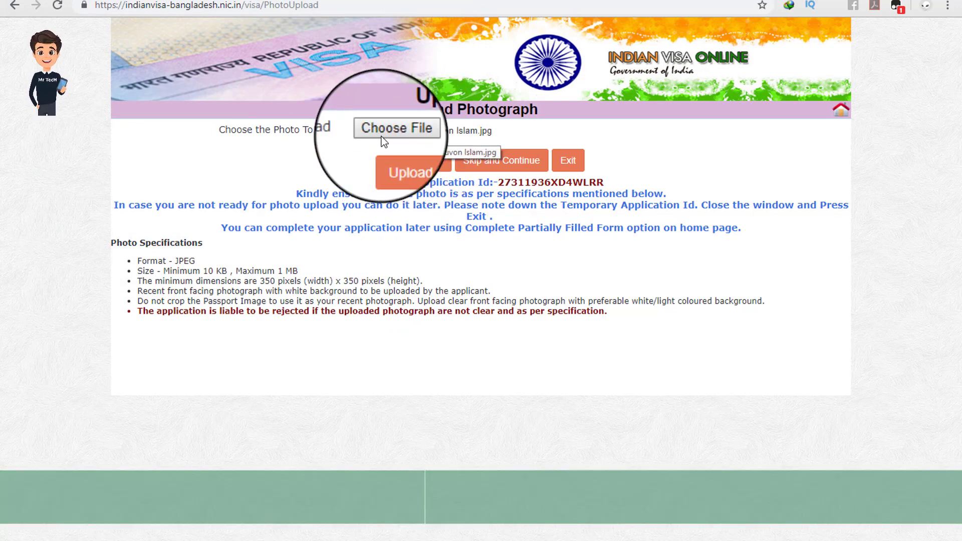
Step: Upload the portrait, stretch the crop box over the entire image, and save the crop
left_click(422, 168)
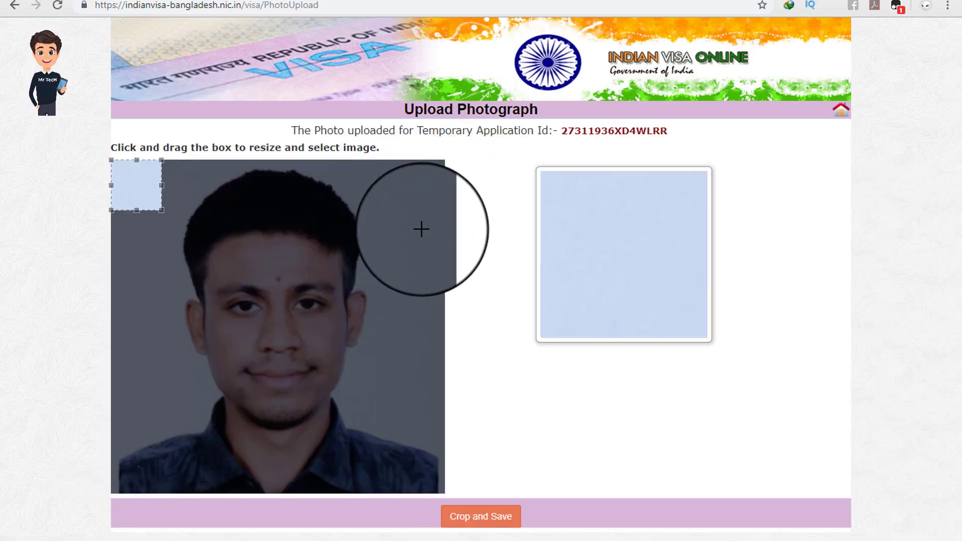
left_click_drag(163, 210, 454, 505)
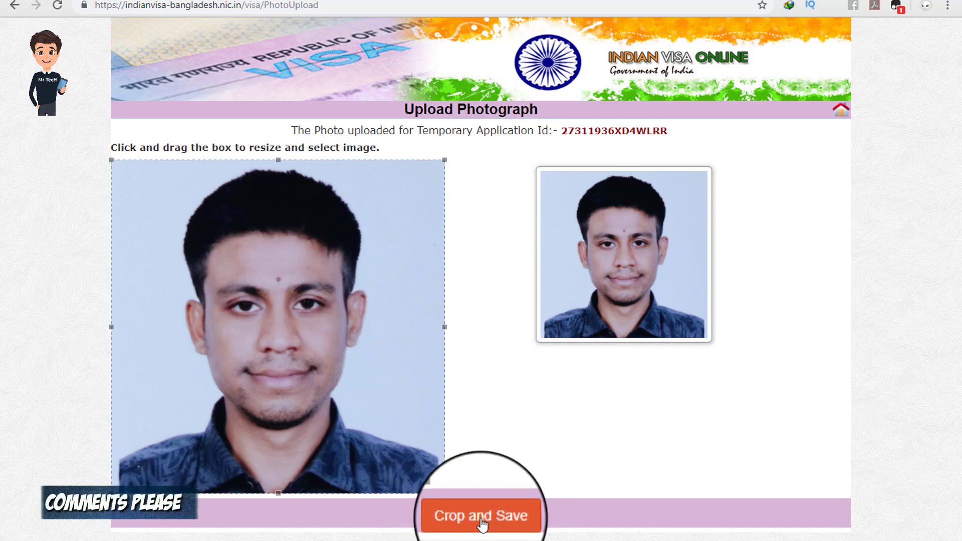
left_click(496, 521)
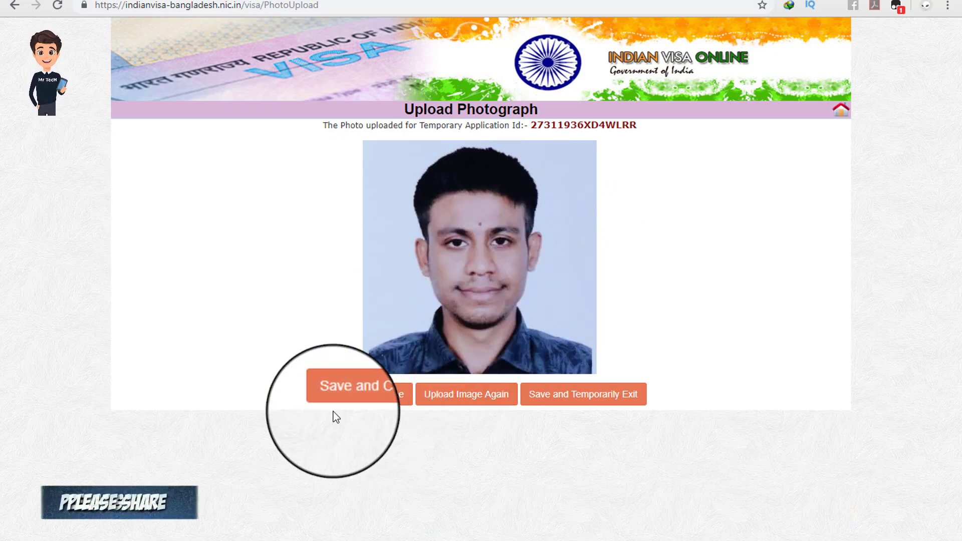
Step: Save the photo and enter Park Palace Hotel as the place of stay, checking its address
left_click(355, 400)
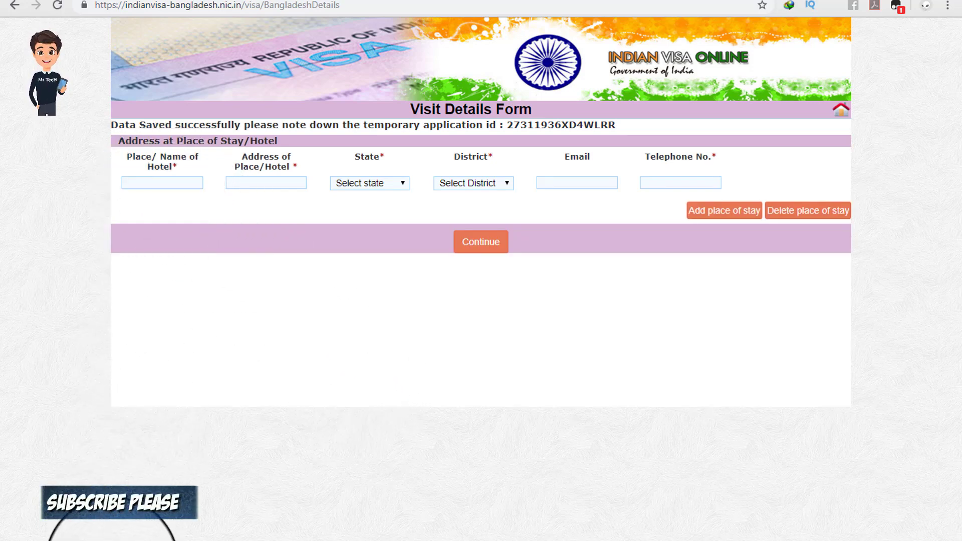
left_click(128, 523)
left_click_drag(142, 402, 45, 401)
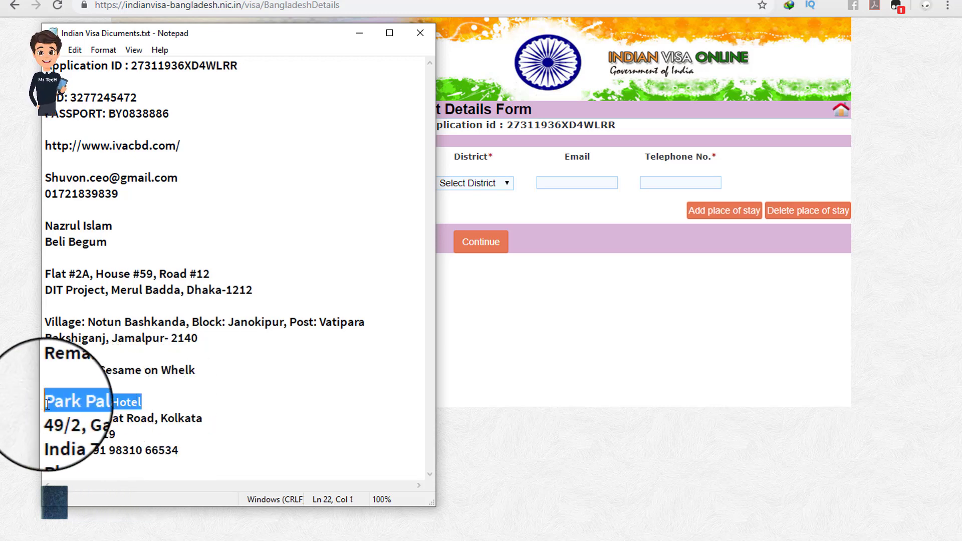
left_click(359, 33)
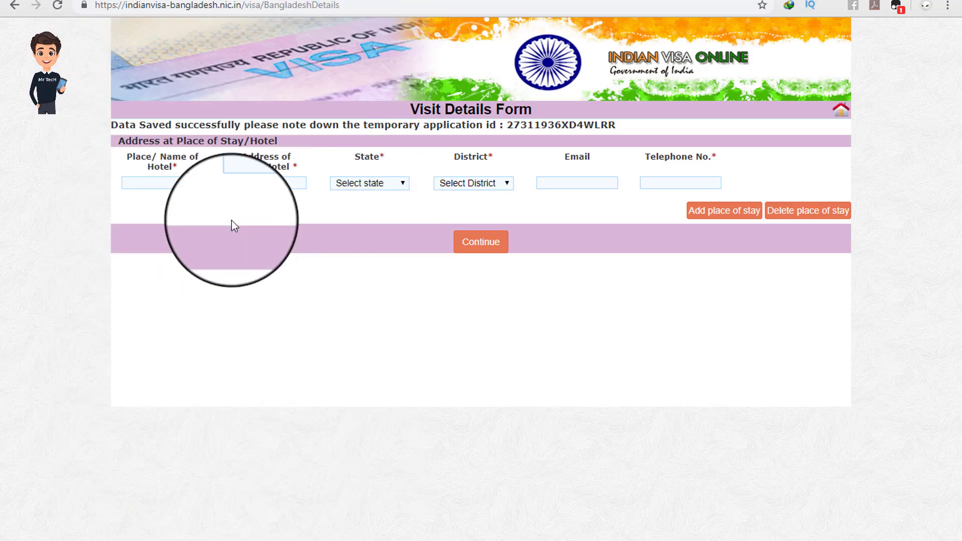
left_click(167, 183)
key("ctrl+v")
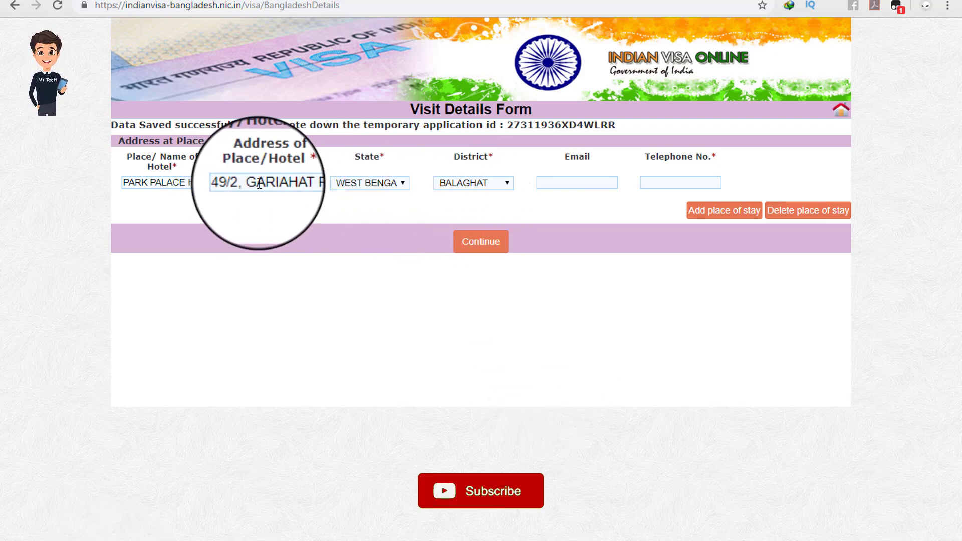
left_click(275, 183)
left_click_drag(275, 184, 319, 190)
left_click(330, 217)
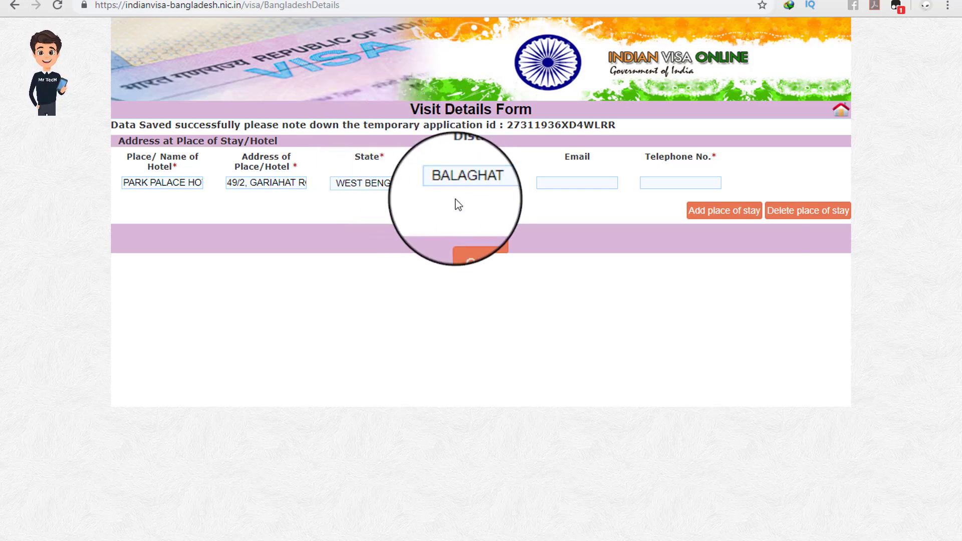
Step: Paste the hotel's phone number into Telephone and submit the place-of-stay details
left_click(566, 183)
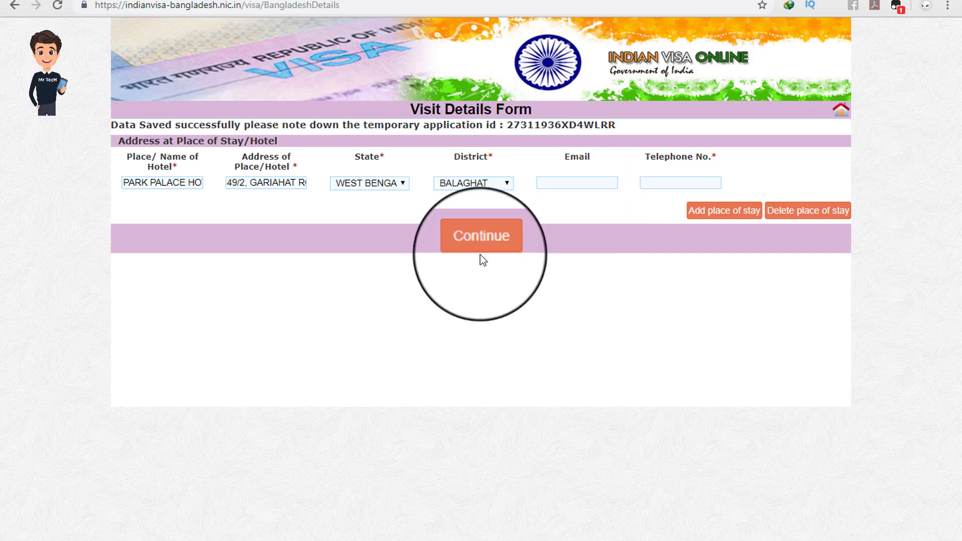
left_click(110, 540)
left_click_drag(188, 455, 88, 457)
key("ctrl+c")
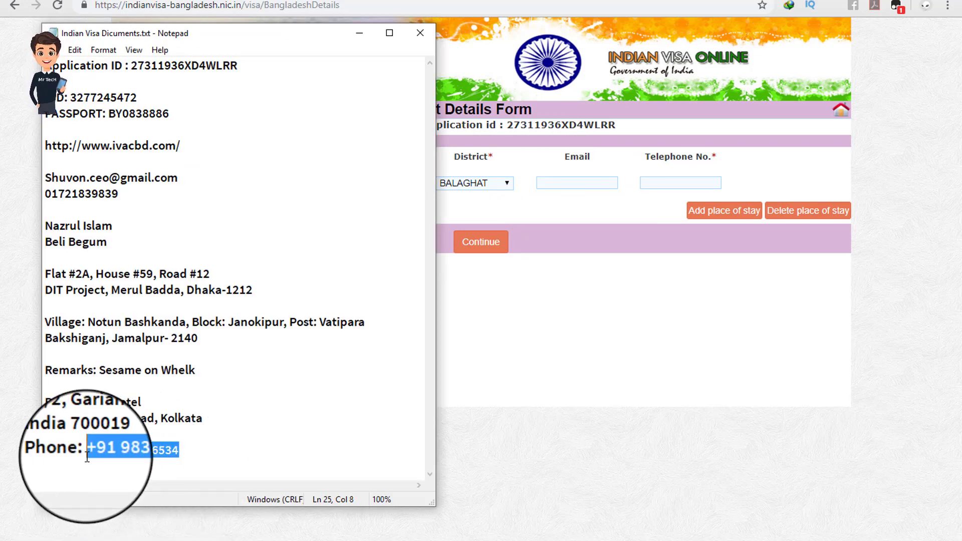
left_click(359, 33)
left_click(656, 184)
key("ctrl+v")
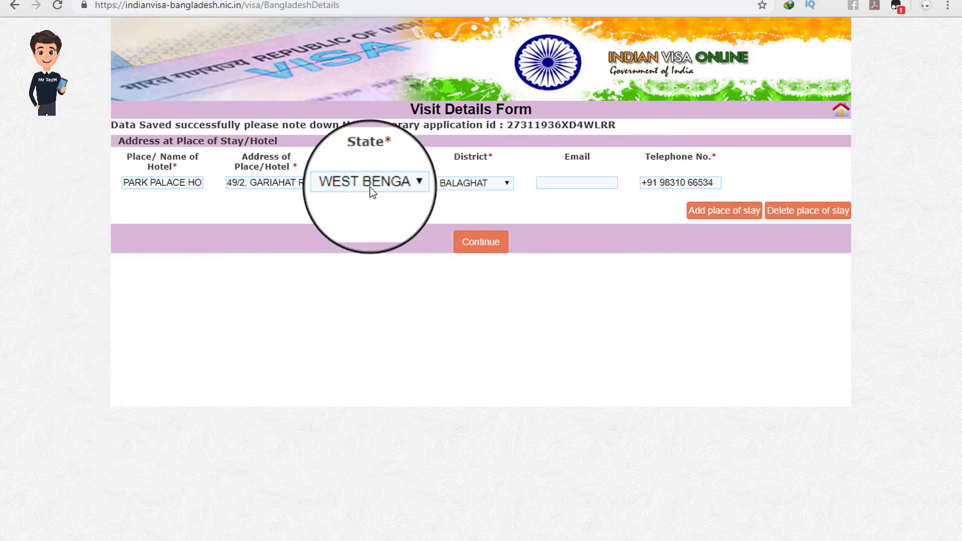
left_click(482, 247)
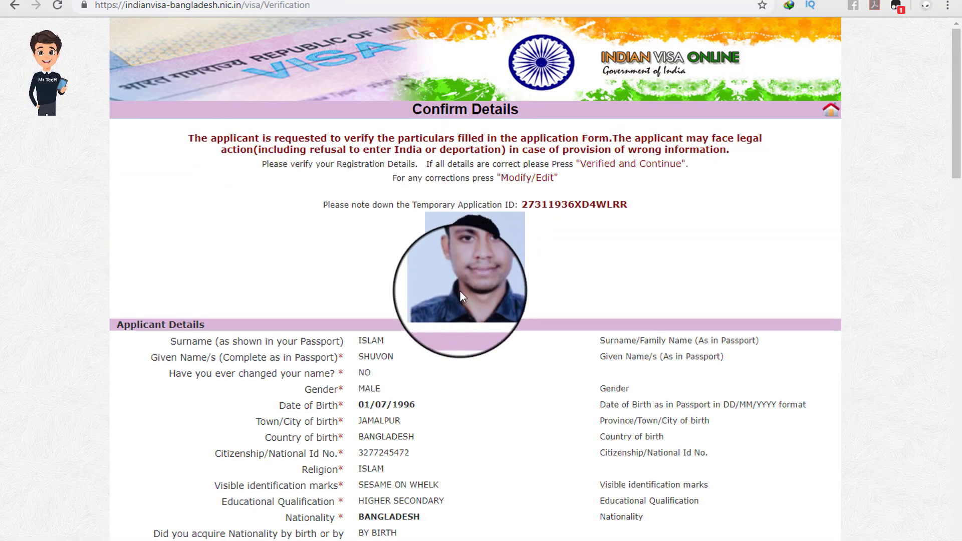
Step: Scroll up and down the Confirm Details page to review the applicant's particulars
scroll(465, 322, "down", 9)
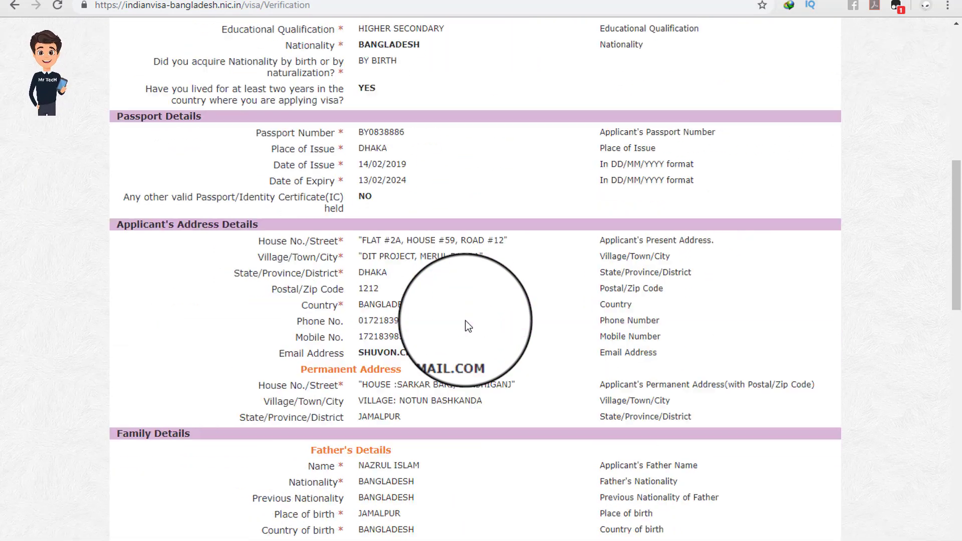
scroll(466, 325, "down", 16)
scroll(459, 336, "up", 16)
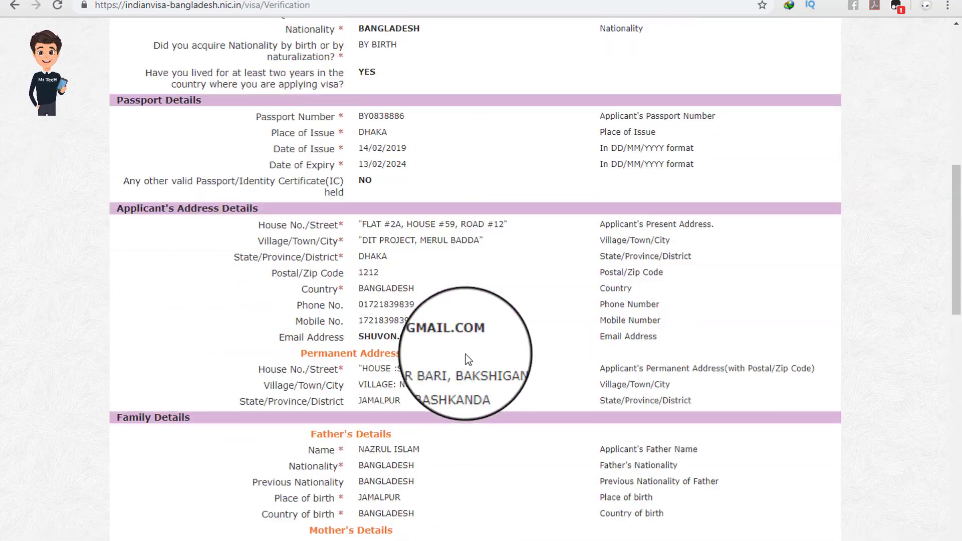
scroll(465, 358, "up", 10)
scroll(498, 379, "down", 7)
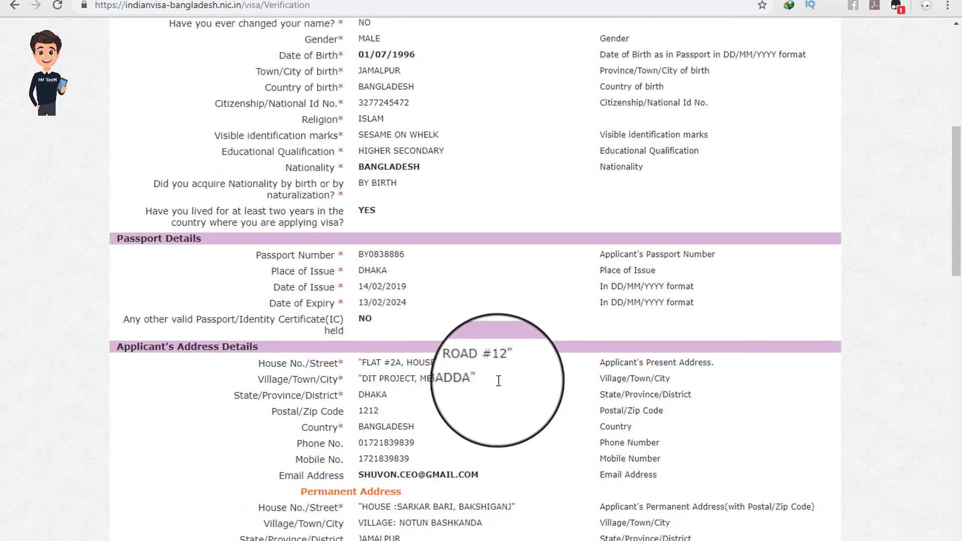
scroll(498, 380, "down", 20)
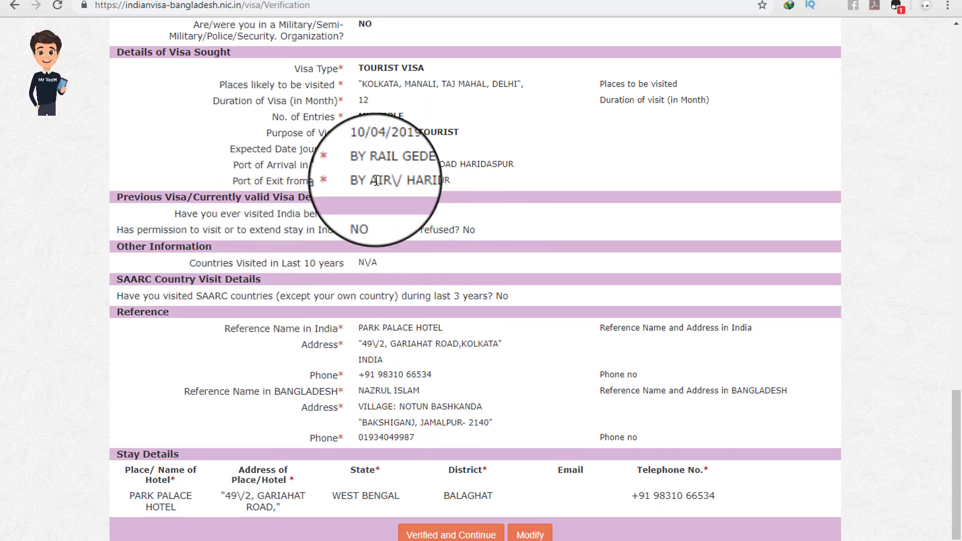
scroll(434, 271, "up", 12)
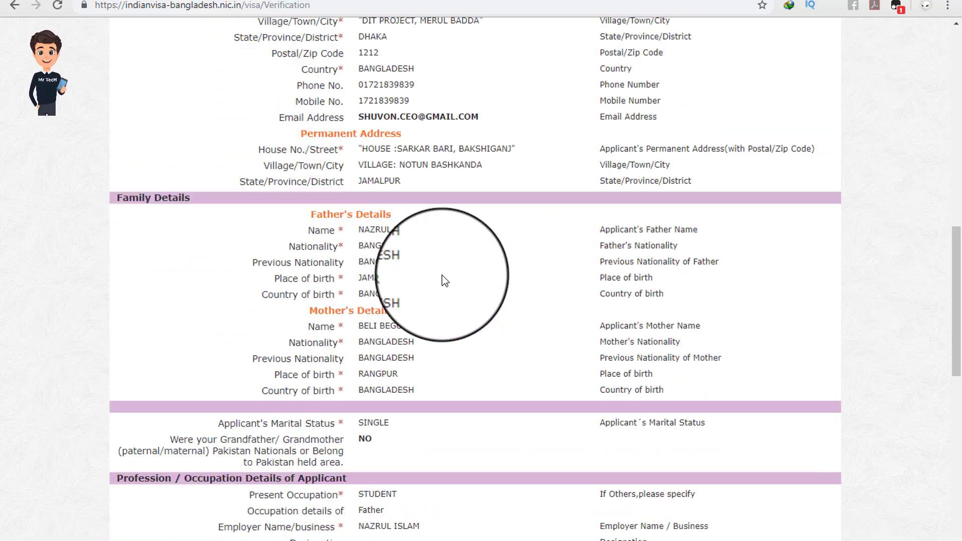
scroll(444, 280, "up", 8)
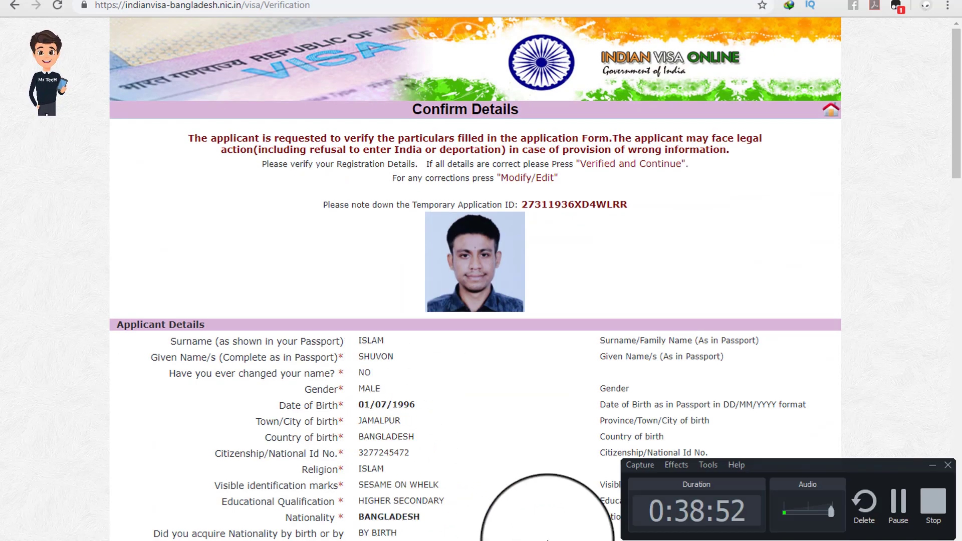
scroll(420, 306, "down", 9)
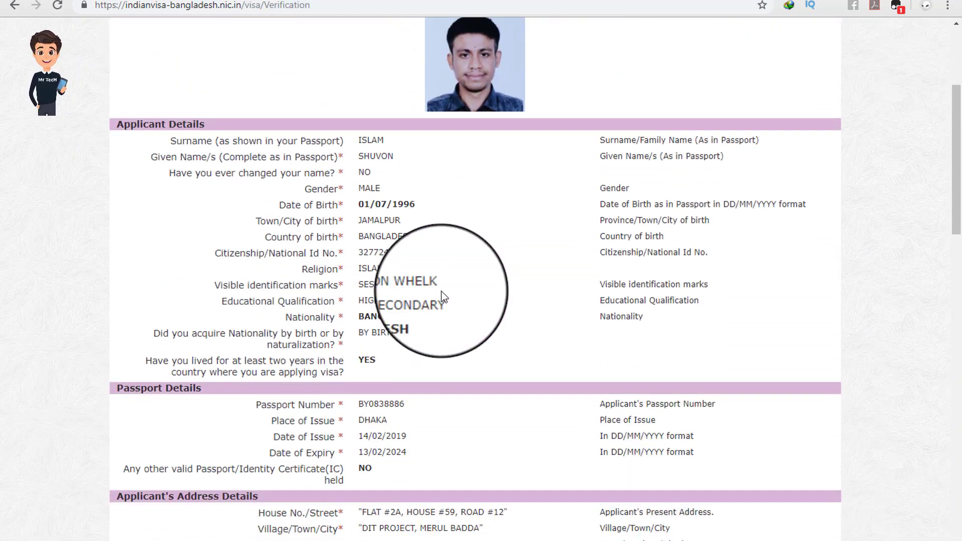
scroll(442, 299, "down", 15)
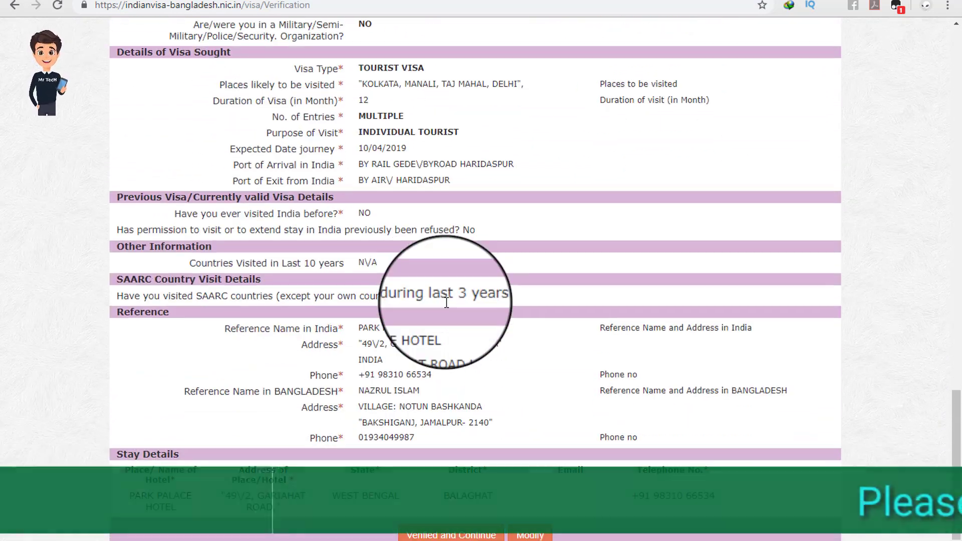
scroll(441, 306, "up", 20)
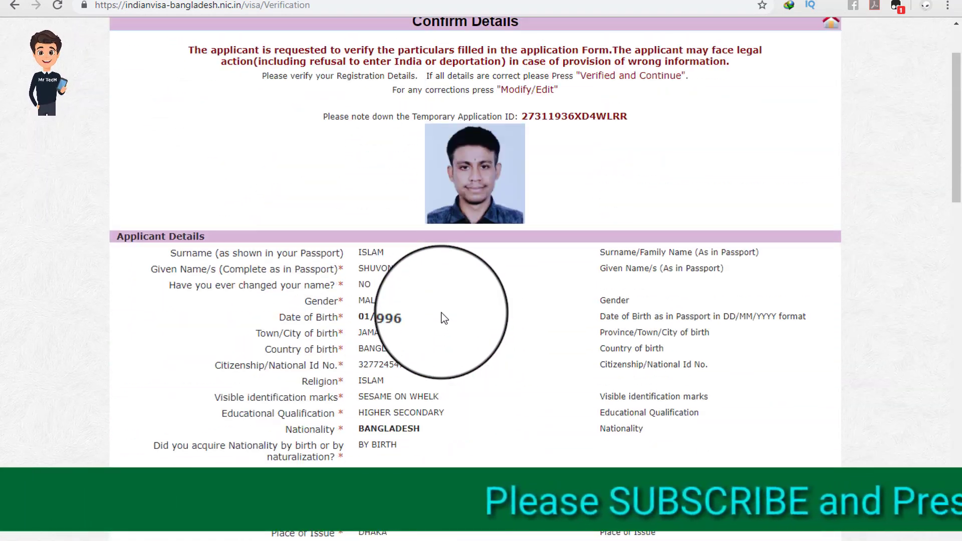
scroll(444, 318, "down", 3)
scroll(444, 319, "down", 15)
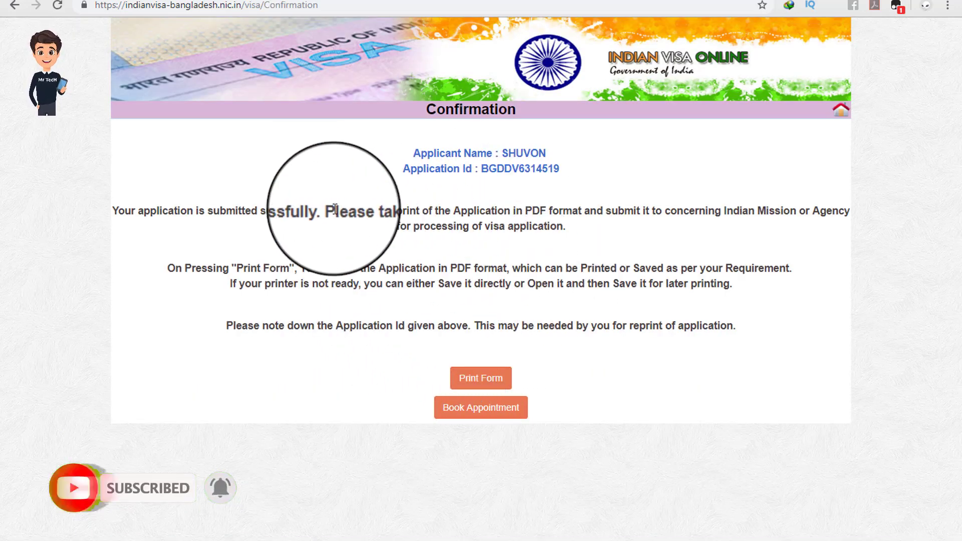
Step: Copy the applicant name and Application Id into Notepad on a new line after the first line
left_click_drag(163, 213, 579, 209)
left_click(579, 209)
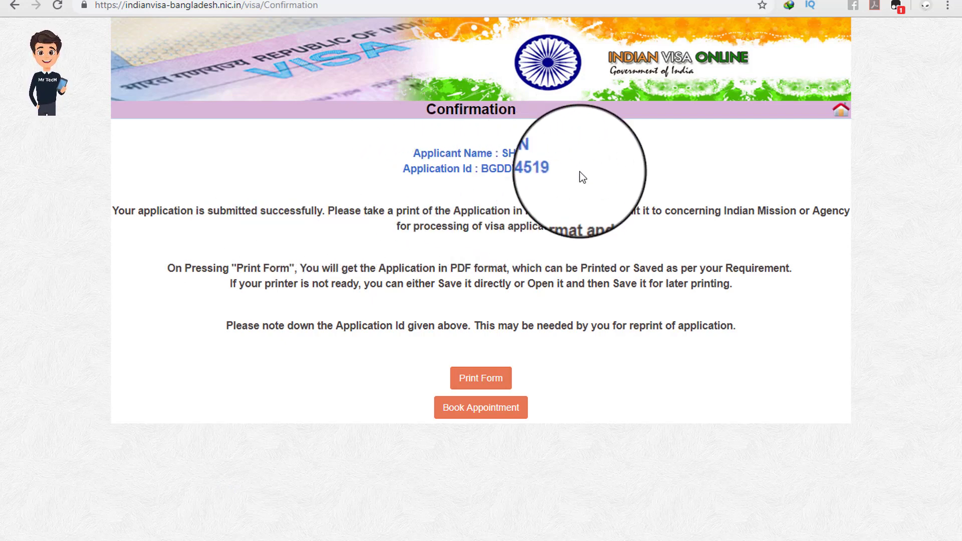
left_click_drag(579, 176, 415, 149)
right_click(423, 145)
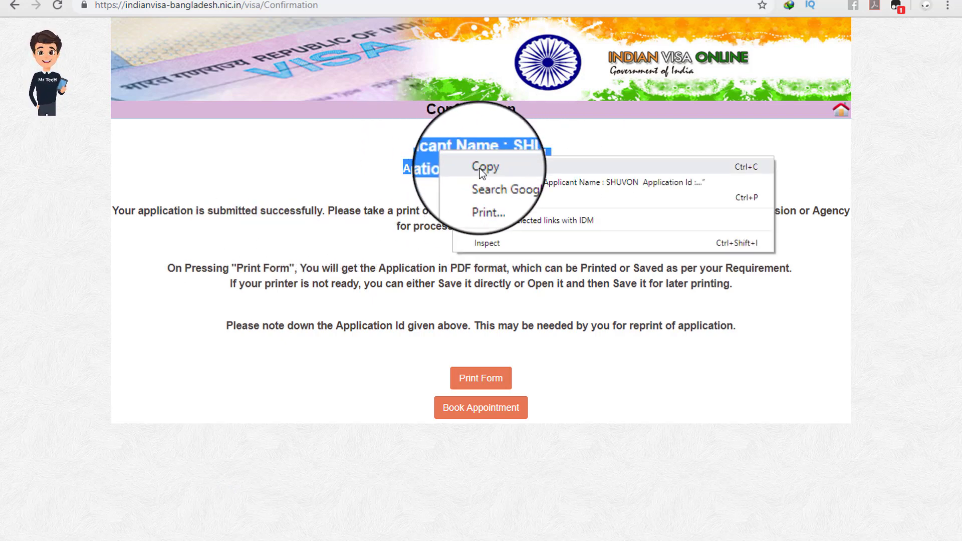
left_click(481, 163)
left_click(418, 158)
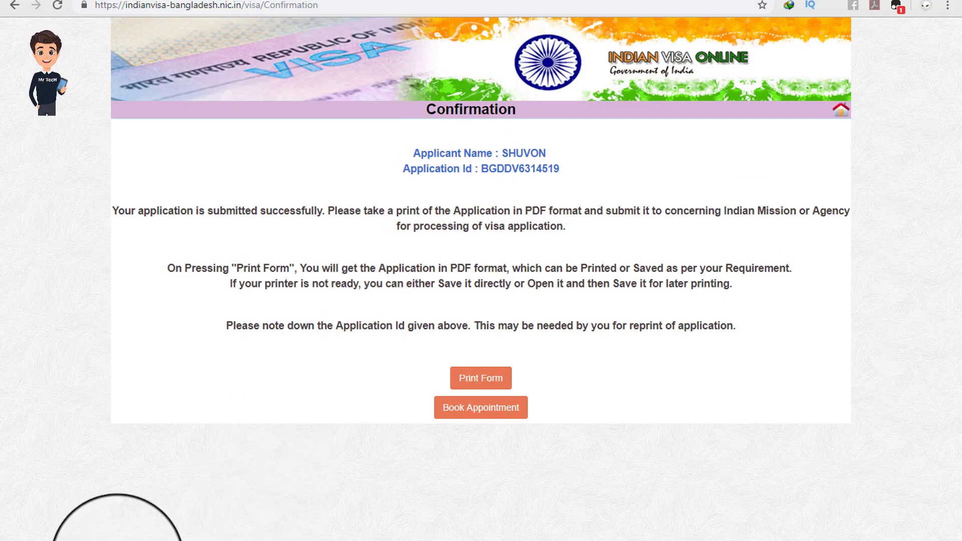
left_click(118, 540)
left_click(258, 74)
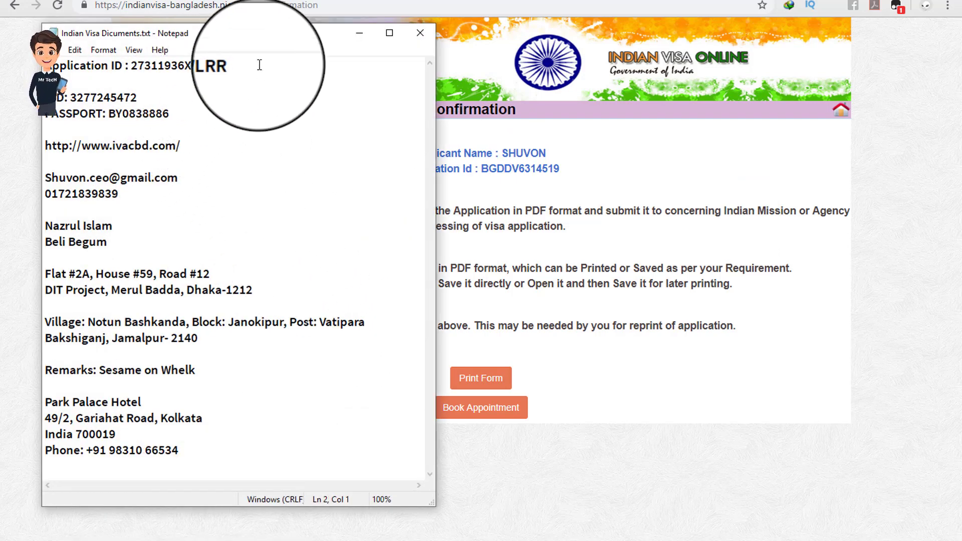
key("Return")
key("Return")
key("ctrl+v")
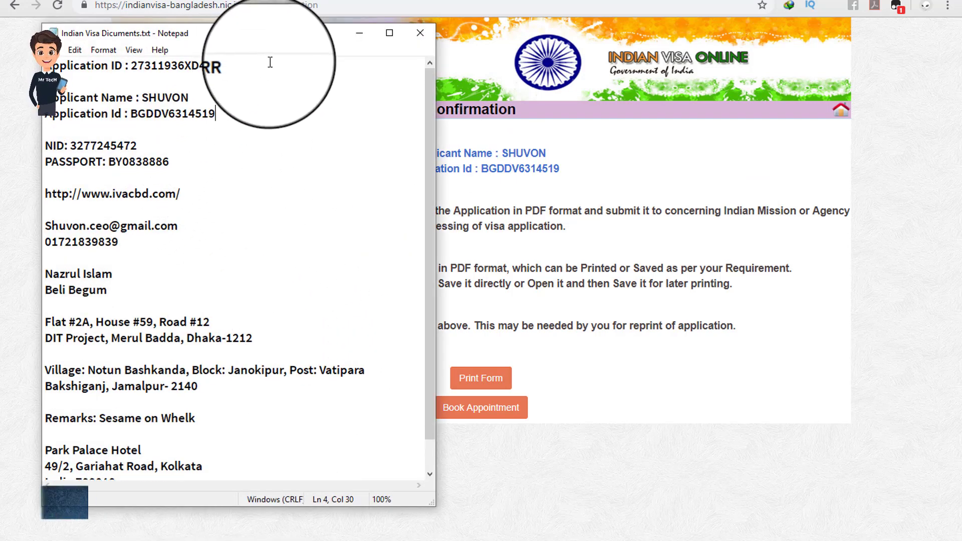
Step: Generate the printable application PDF via Print Form, download it, and open it
left_click(359, 33)
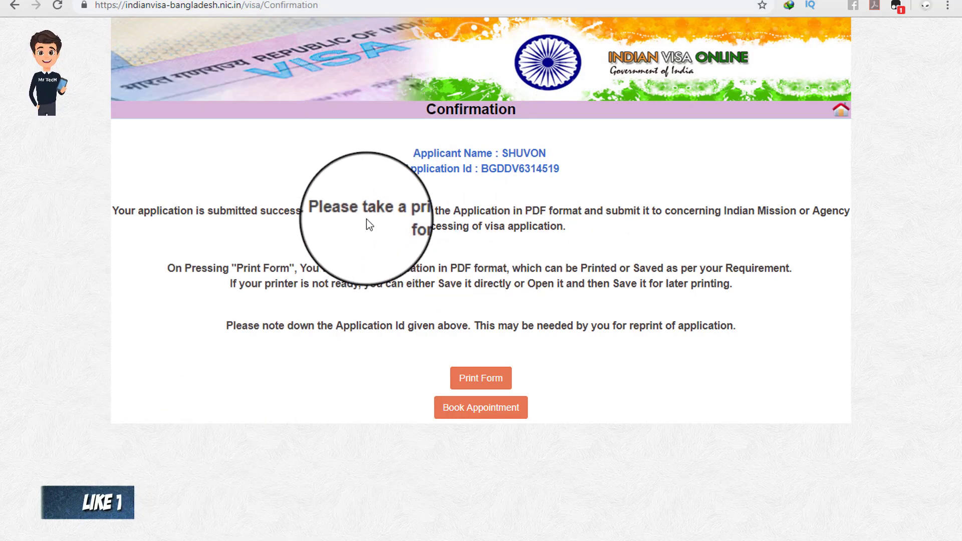
left_click_drag(233, 209, 590, 230)
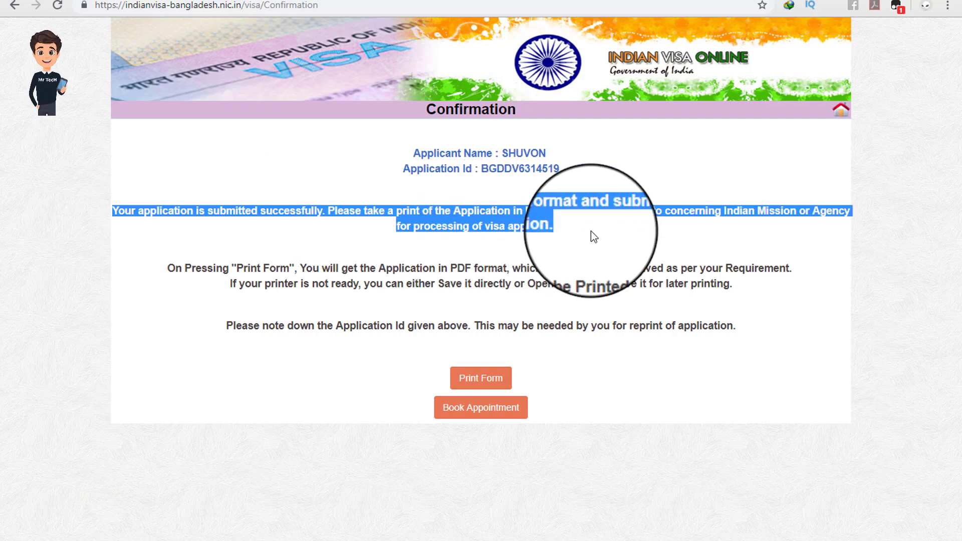
left_click(596, 233)
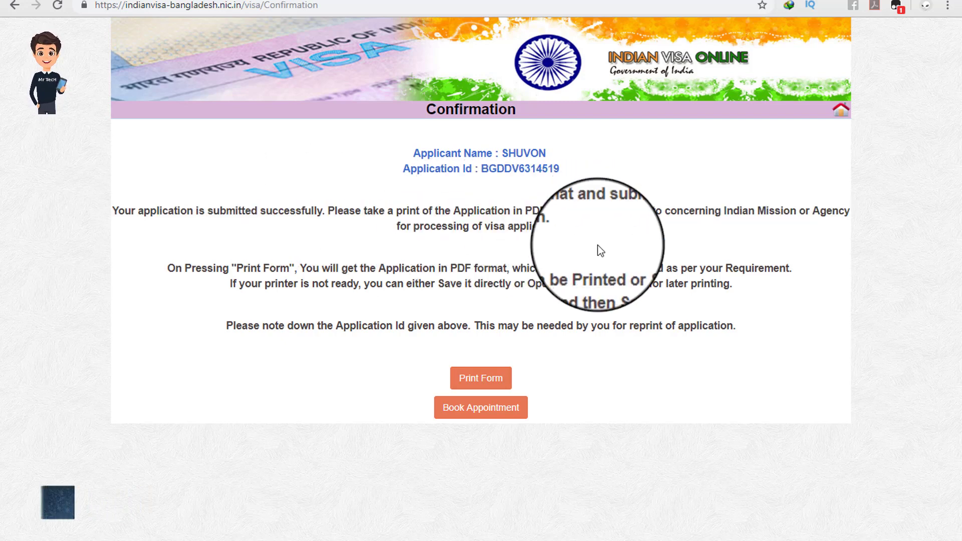
left_click(489, 380)
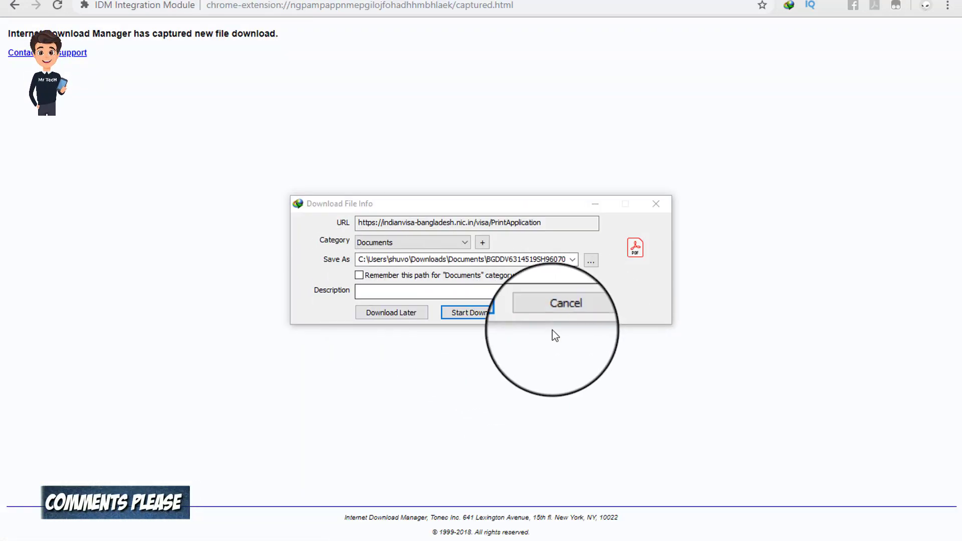
left_click(474, 311)
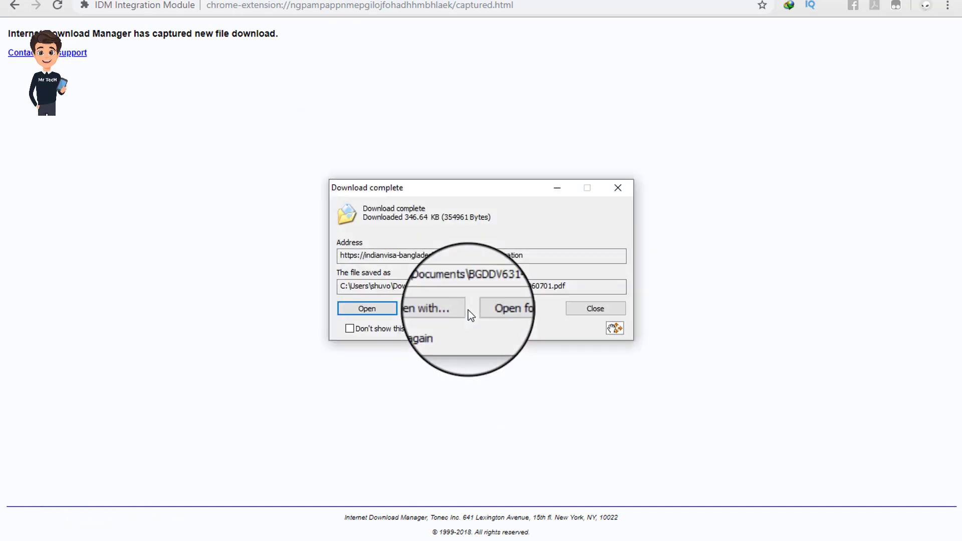
left_click(371, 307)
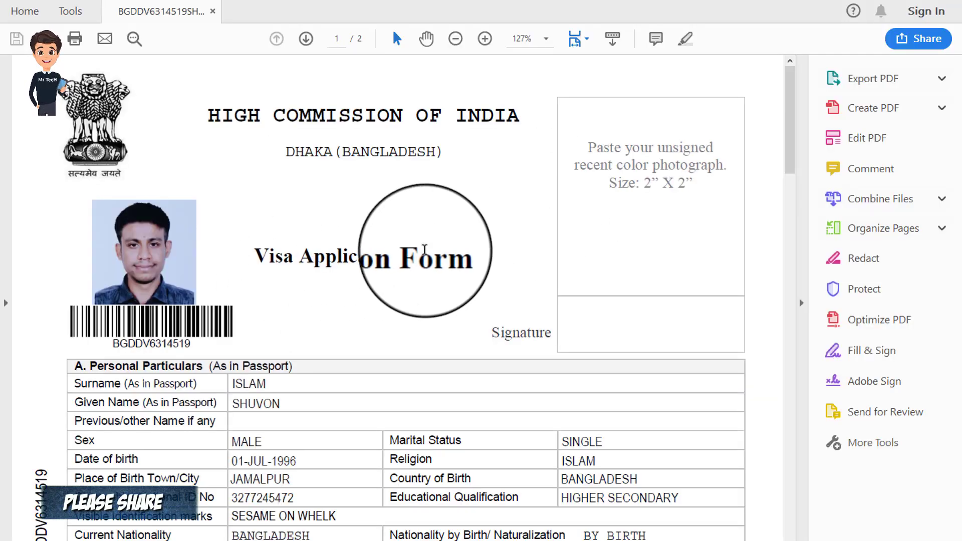
Step: Collapse the Tools pane and set the page magnification to 100%
left_click(801, 302)
left_click(519, 39)
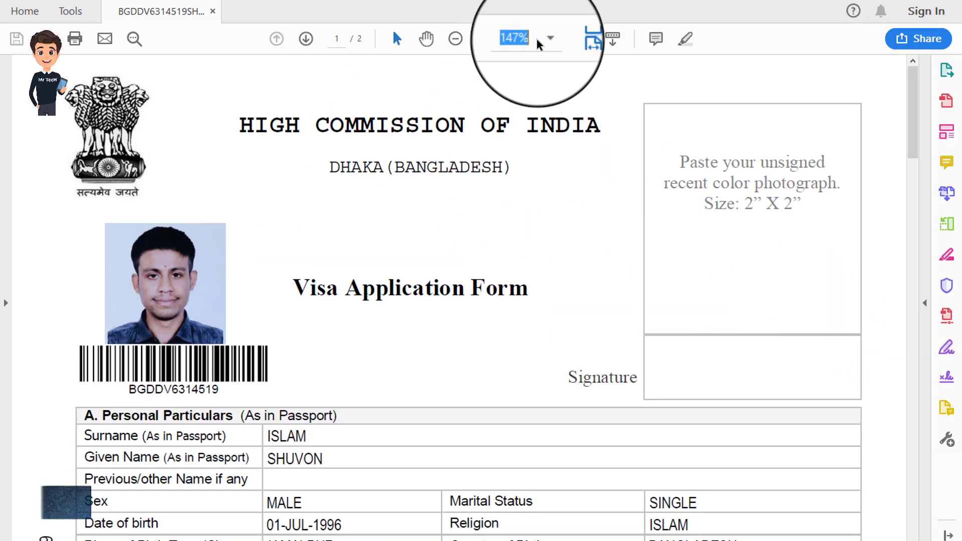
type("10")
left_click(834, 62)
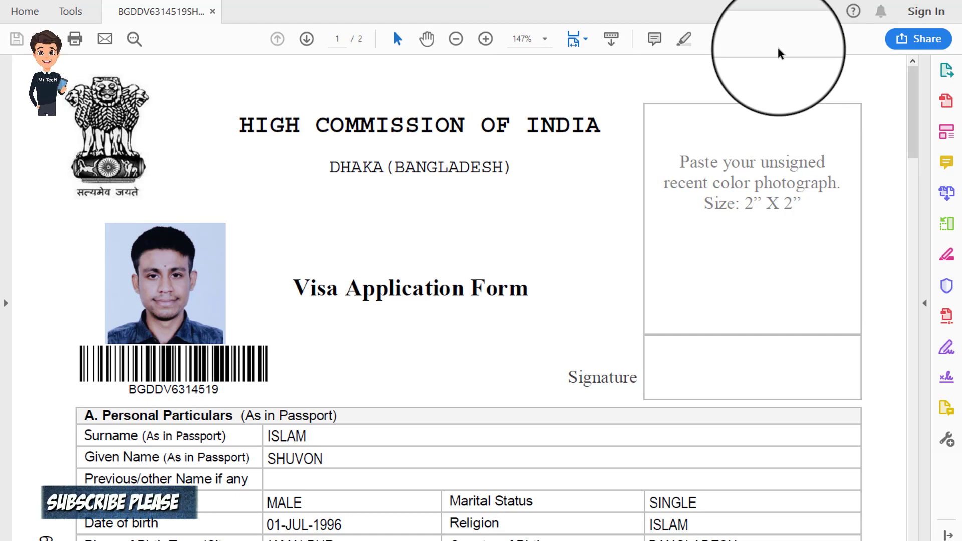
left_click(544, 40)
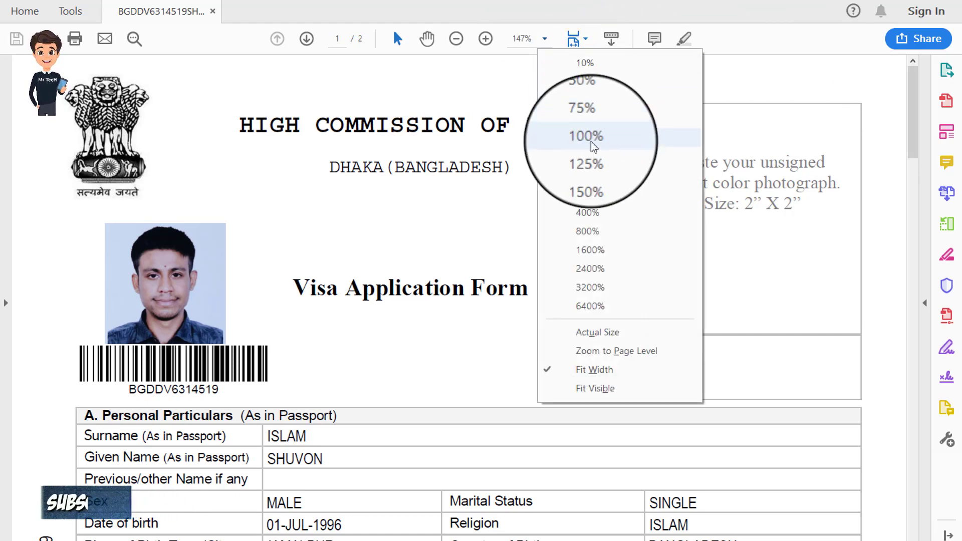
left_click(588, 135)
Step: Read the photo instructions (2” X 2” size), then scroll through both pages and back up
double_click(642, 130)
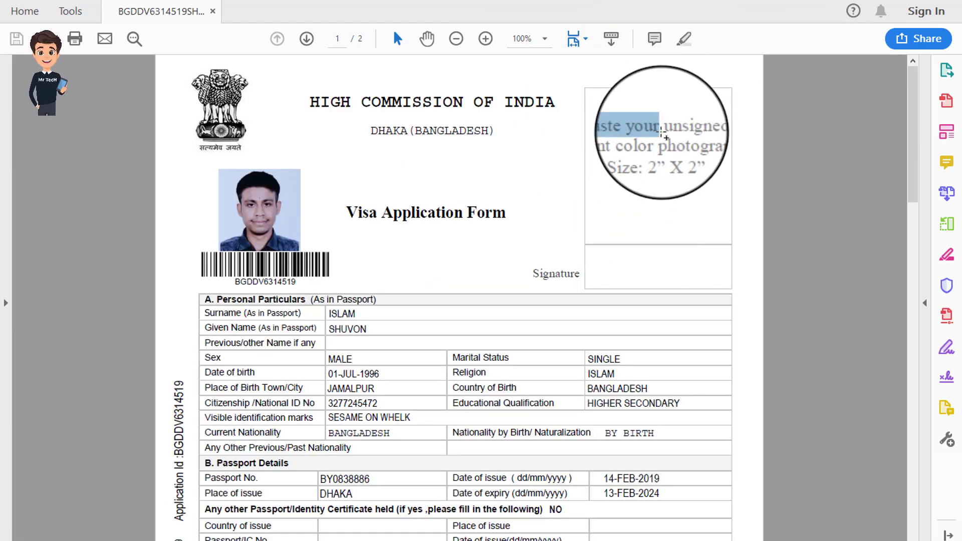
left_click(645, 134)
left_click_drag(600, 145, 681, 144)
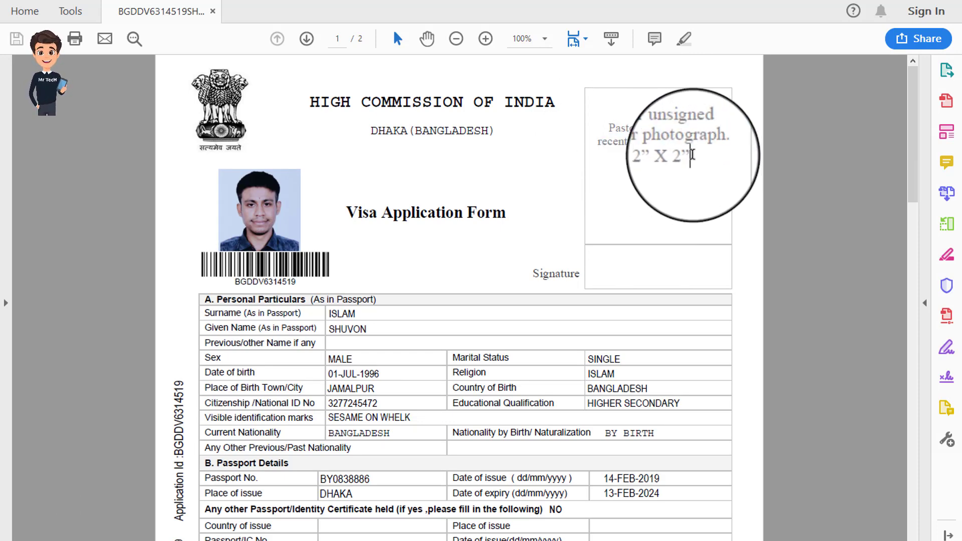
left_click_drag(656, 159, 666, 166)
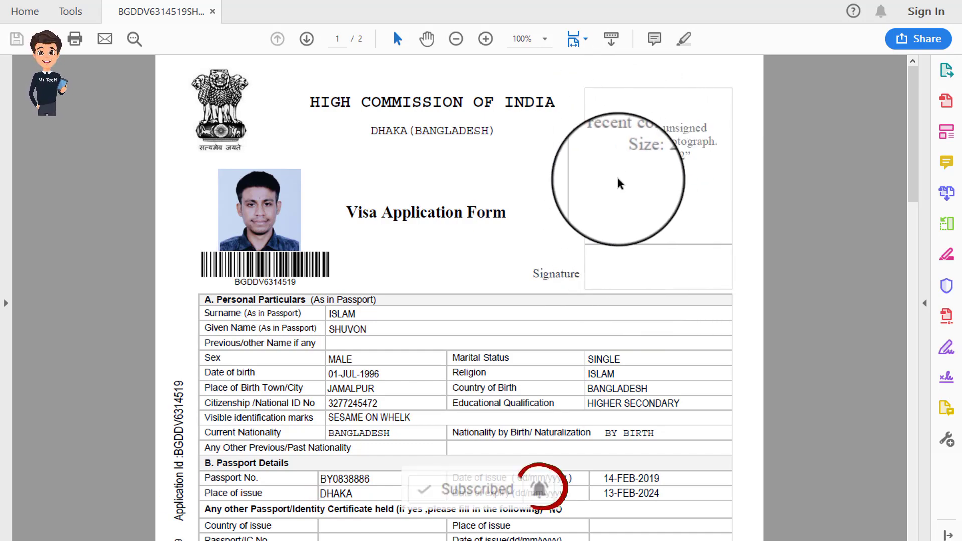
scroll(411, 273, "down", 4)
scroll(411, 273, "down", 20)
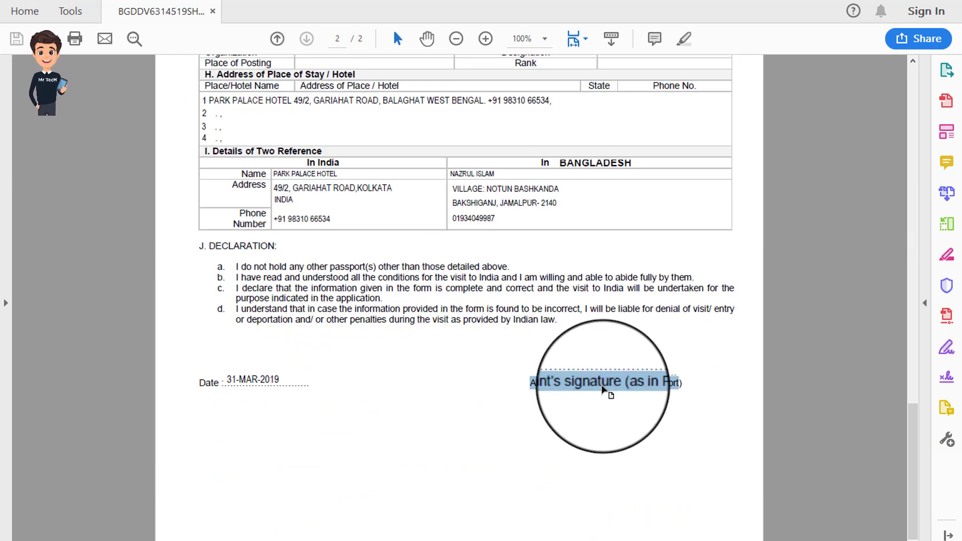
scroll(399, 354, "up", 18)
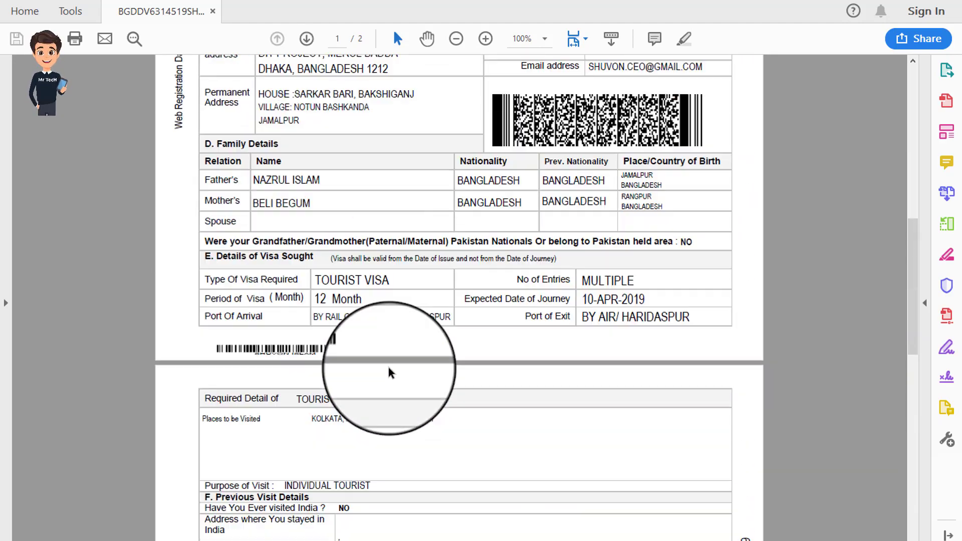
scroll(395, 368, "up", 10)
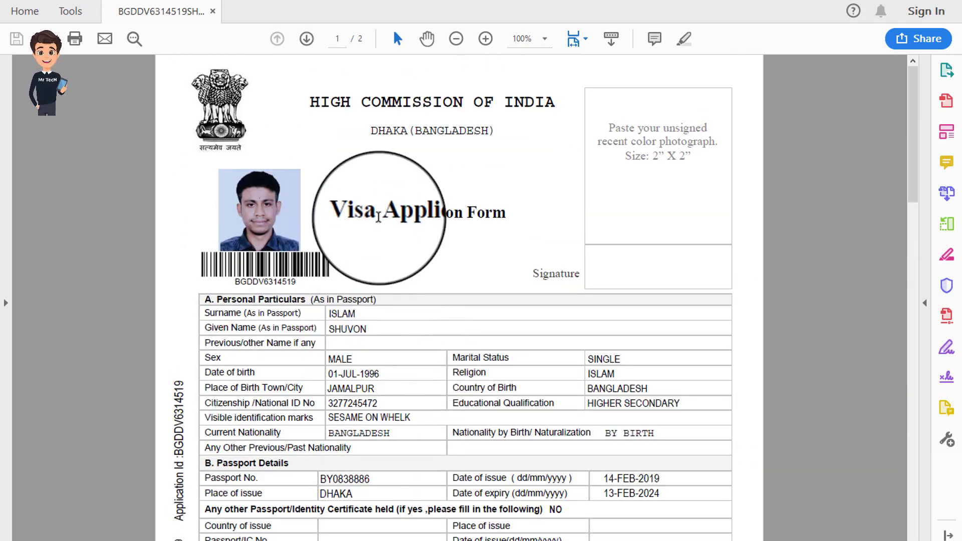